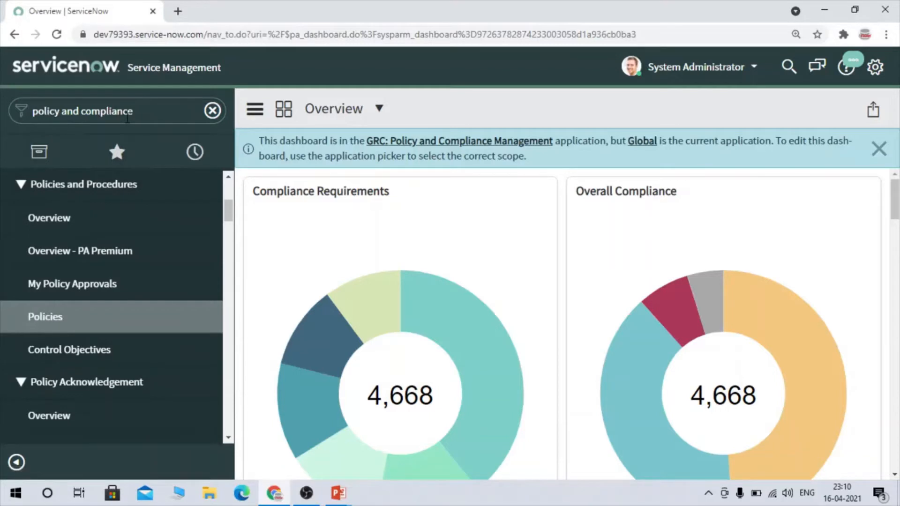
- Open the Policies list under Policies and Procedures and start a new policy record
left_click(36, 323)
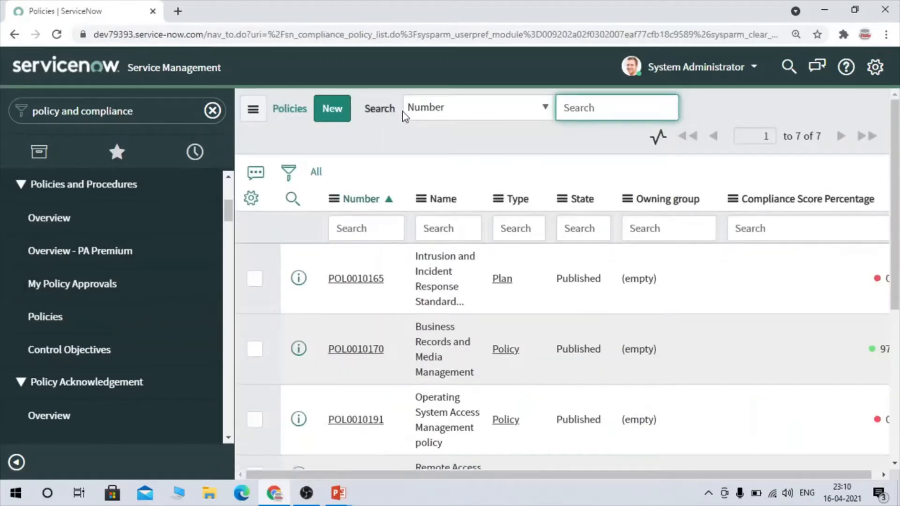
left_click(343, 109)
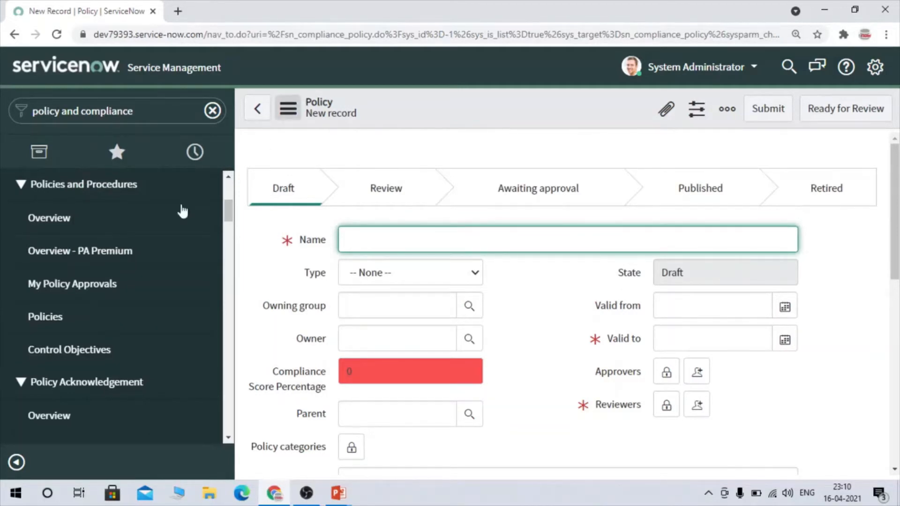
- Open the Policies list in a separate browser tab and return to the new policy record
right_click(94, 315)
left_click(118, 320)
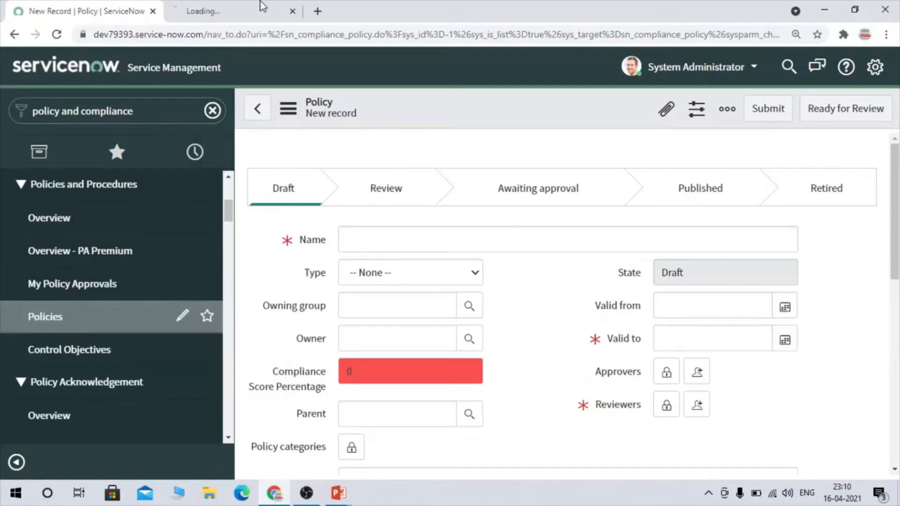
left_click(284, 6)
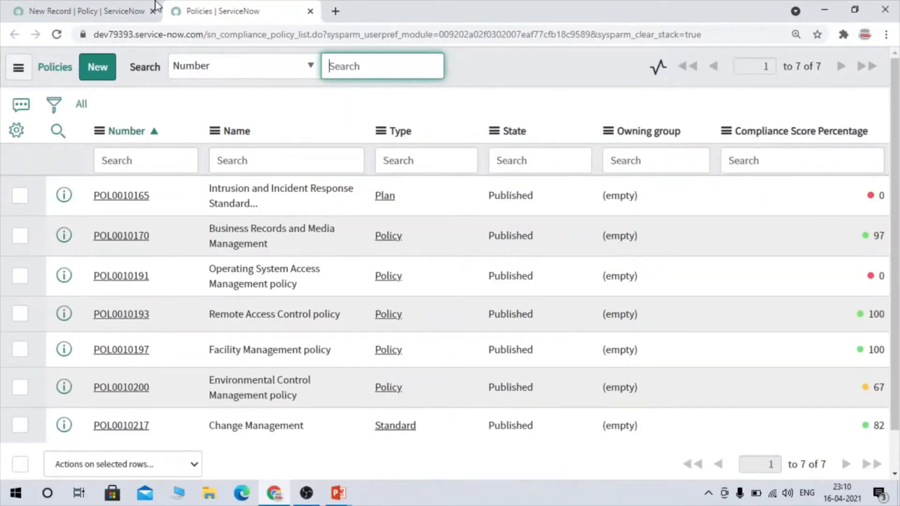
left_click(83, 3)
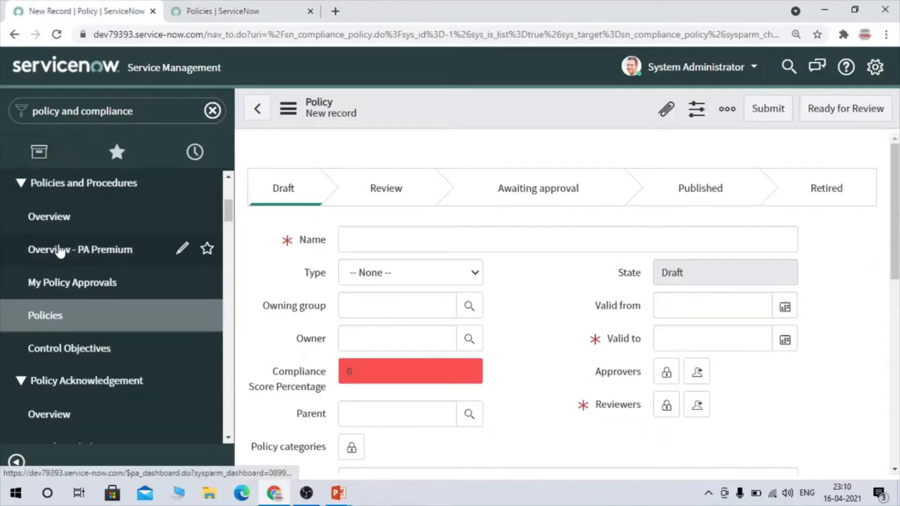
scroll(60, 250, "down", 3)
scroll(60, 251, "up", 3)
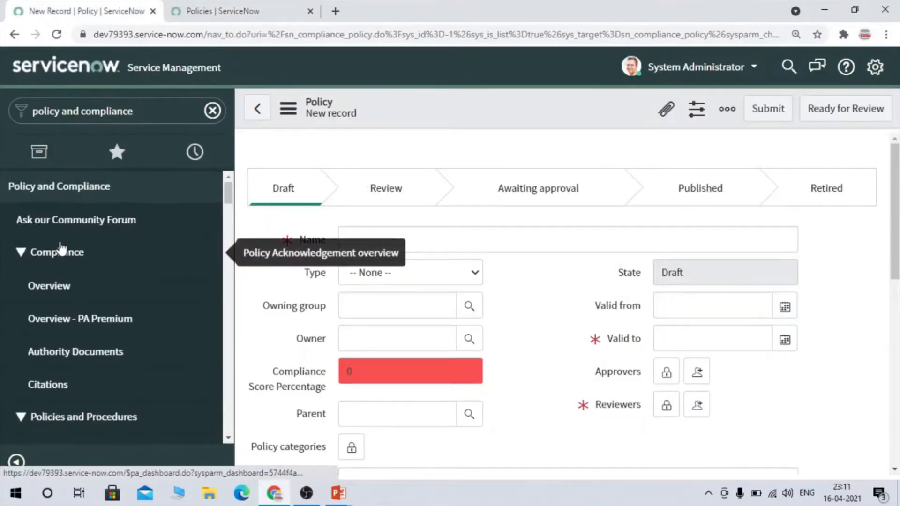
scroll(60, 250, "down", 3)
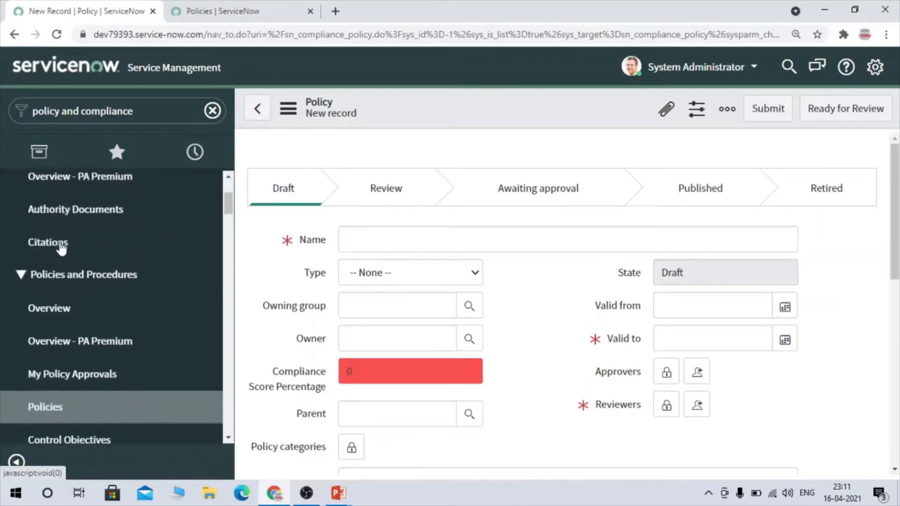
left_click(209, 6)
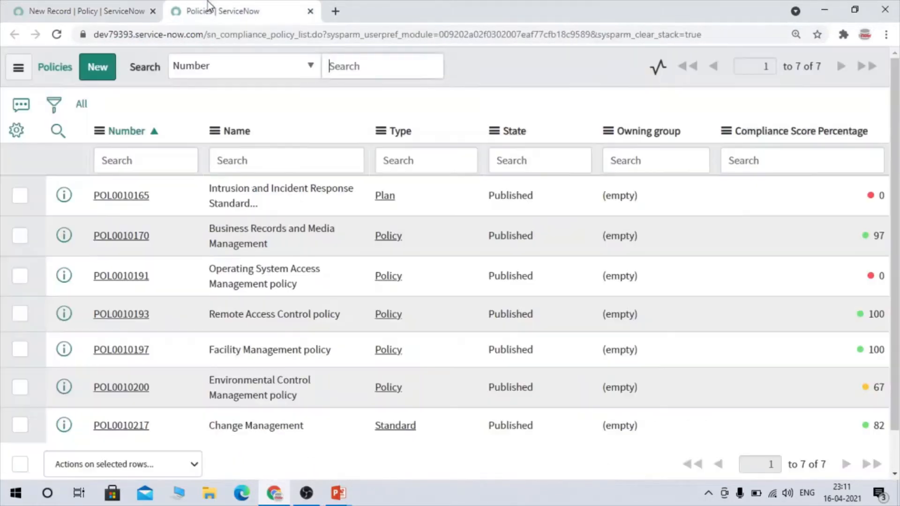
left_click(61, 11)
scroll(432, 345, "down", 3)
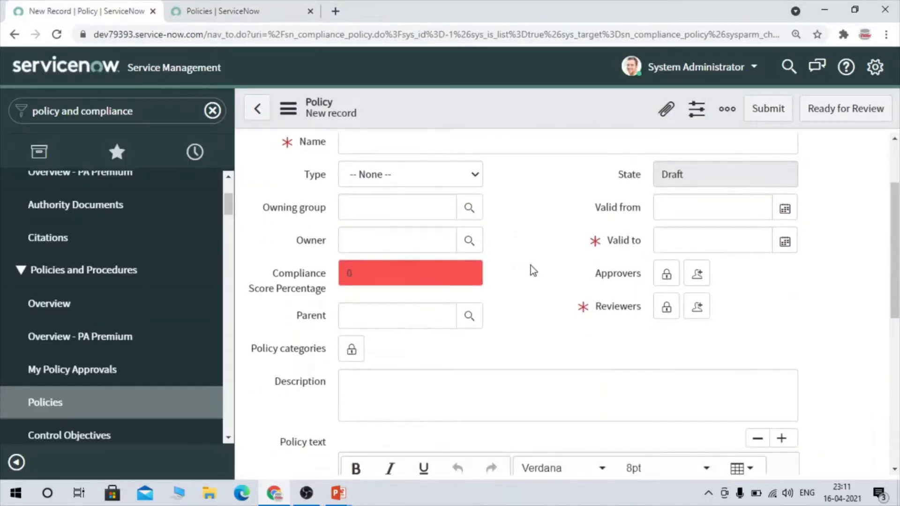
- Name the new policy "Sample Policy"
scroll(531, 269, "up", 3)
left_click(394, 228)
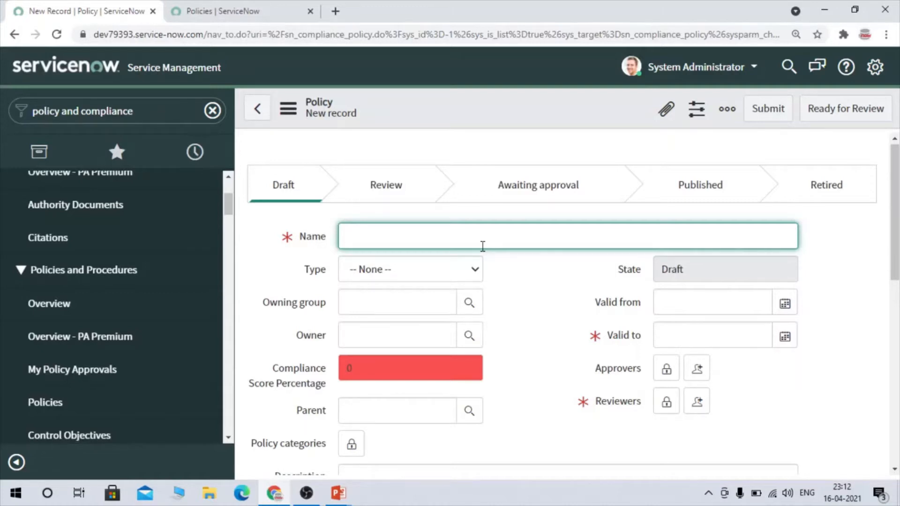
type("Sample Policy")
- Set the document type of the new policy to Policy
scroll(589, 282, "down", 1)
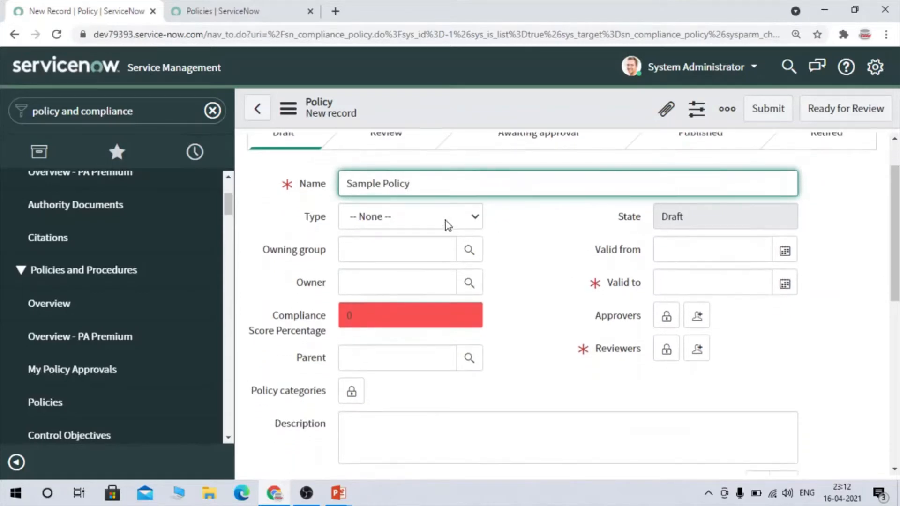
left_click(445, 220)
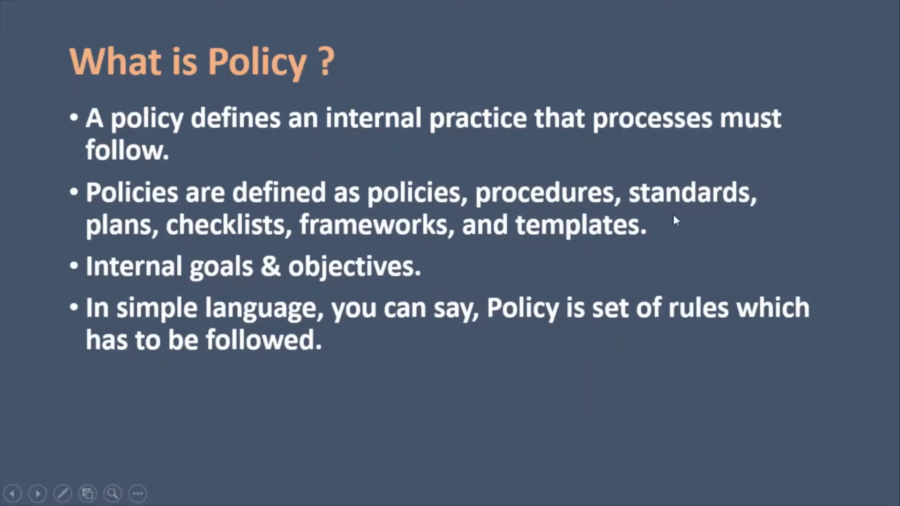
key("alt+Tab")
left_click(389, 217)
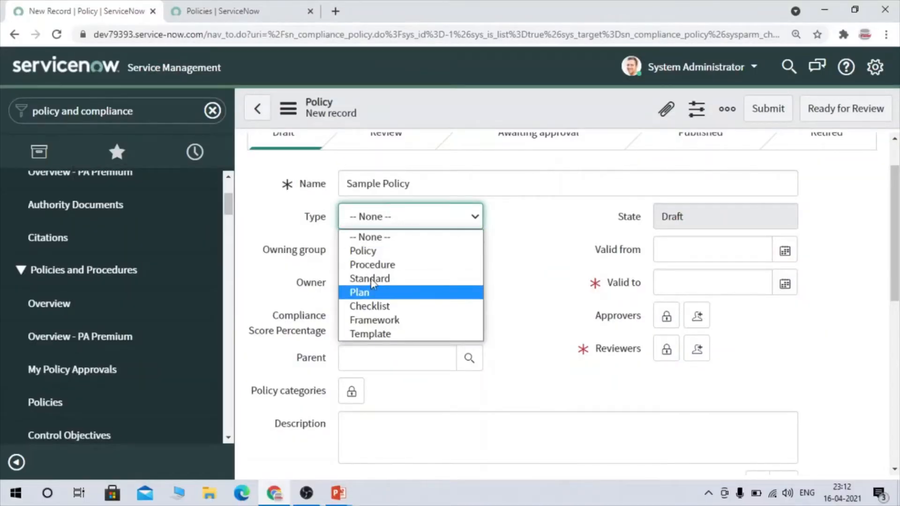
left_click(352, 253)
left_click(378, 226)
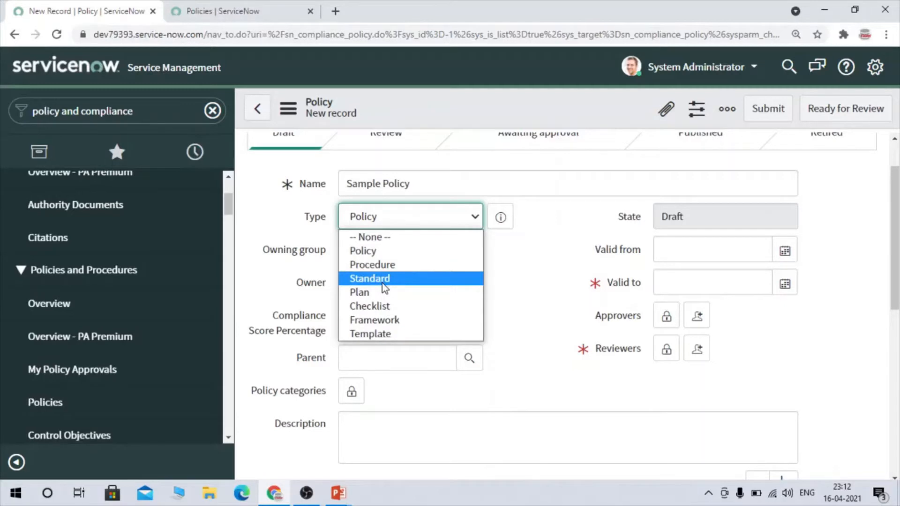
left_click(362, 247)
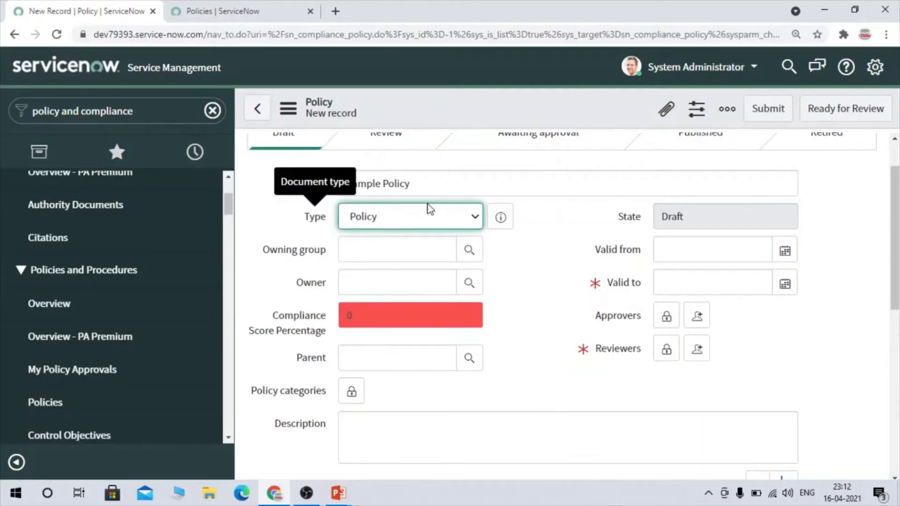
left_click(539, 233)
- Switch to the PowerPoint presentation to read the slide on compliance user, owner, owner group and reviewer rights, and return to the policy form
scroll(540, 234, "down", 1)
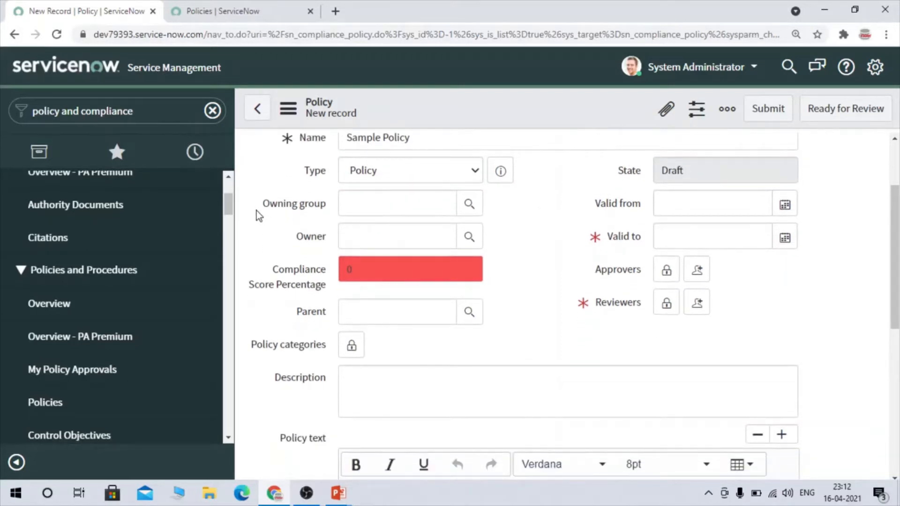
left_click_drag(257, 210, 321, 209)
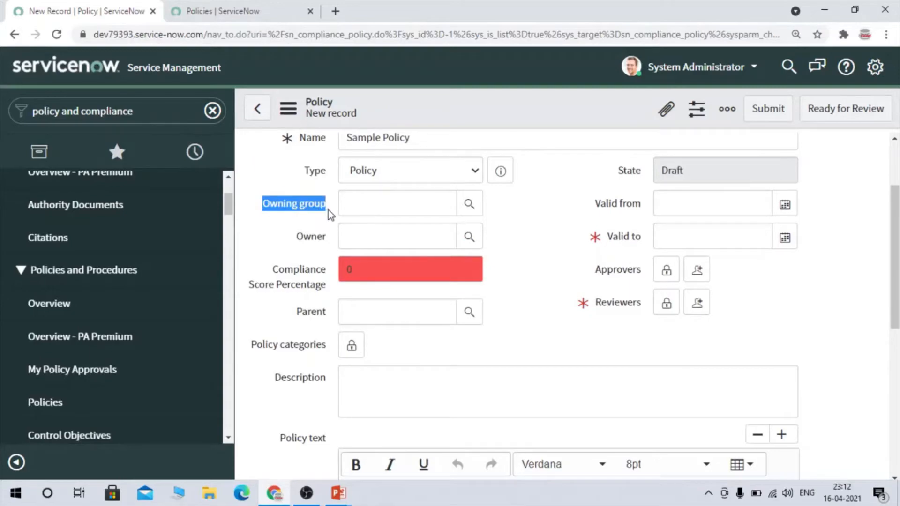
left_click(554, 205)
key("alt+Tab")
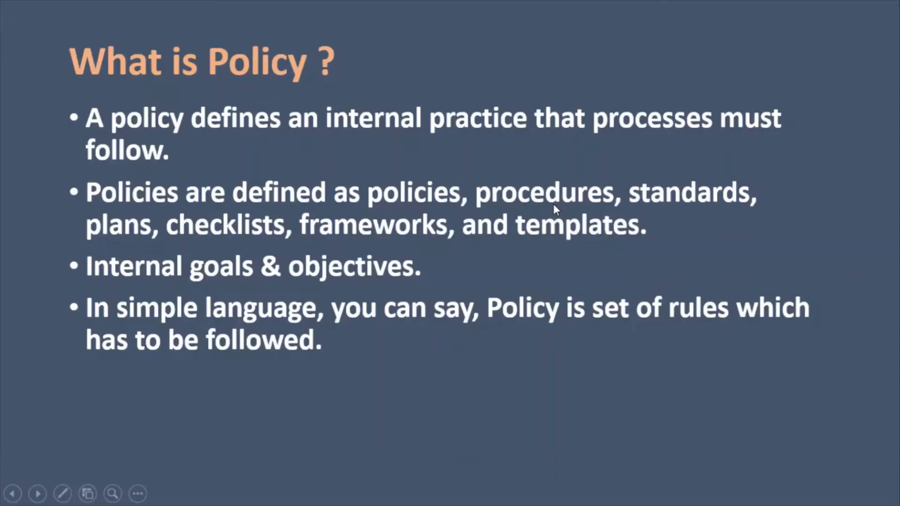
key("Right")
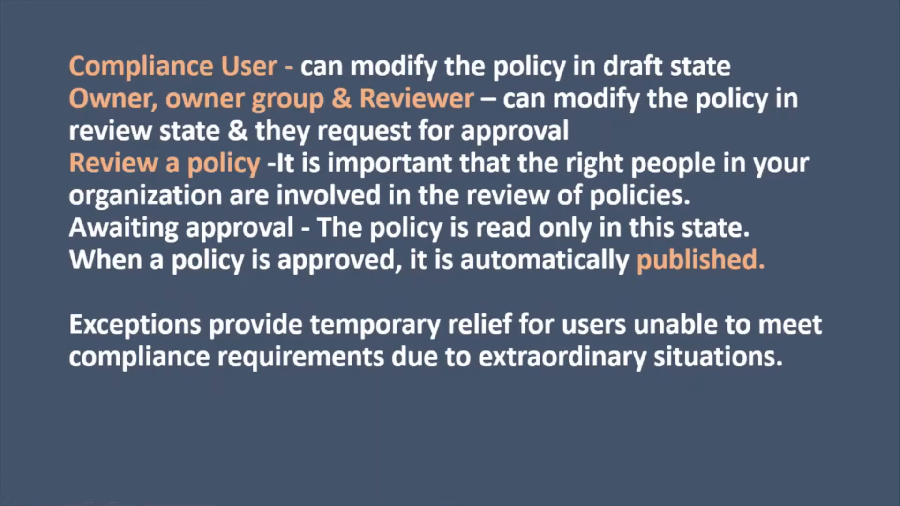
key("alt+Tab")
scroll(447, 244, "up", 2)
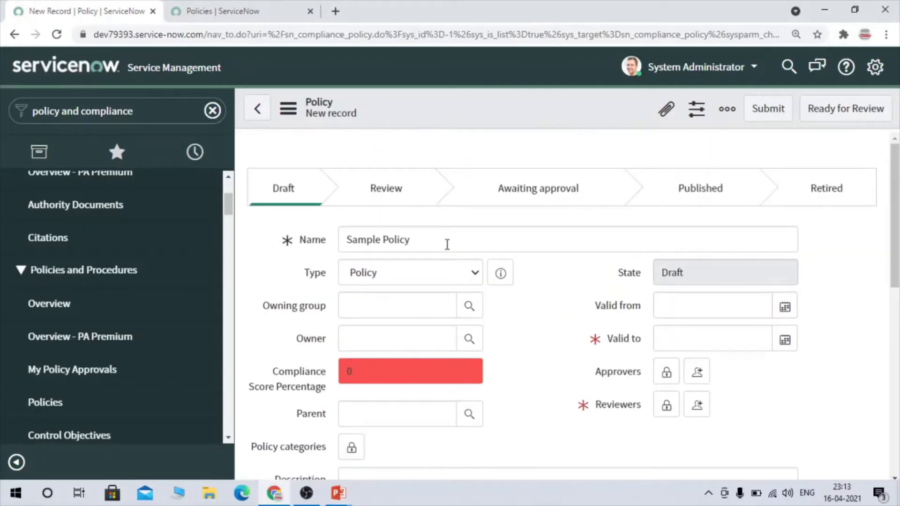
scroll(447, 244, "down", 1)
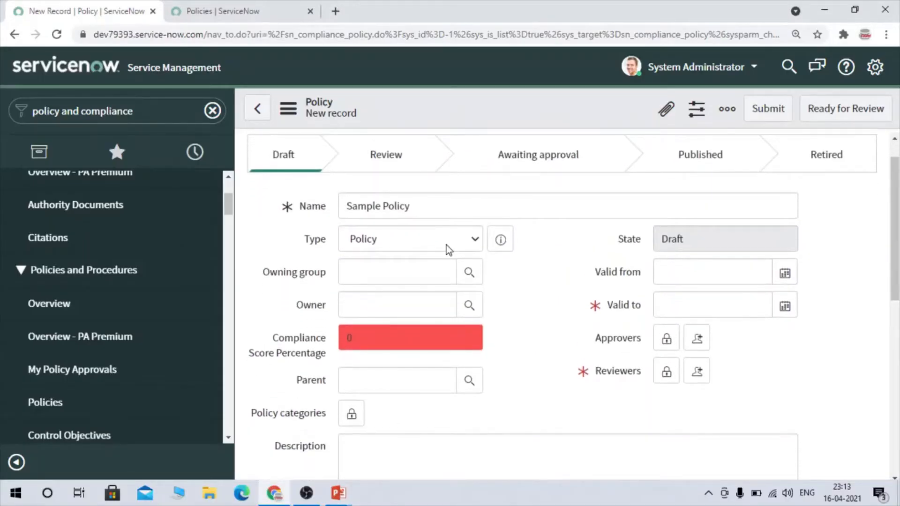
key("alt+Tab")
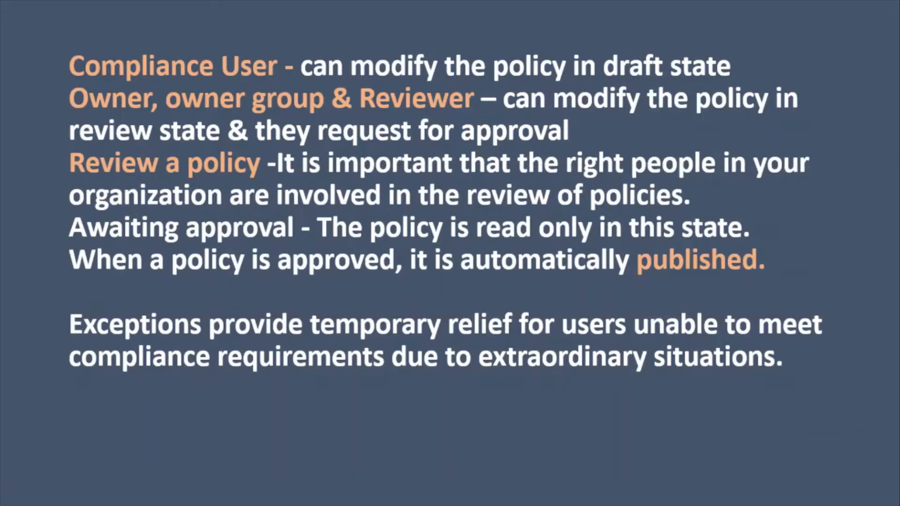
key("alt+Tab")
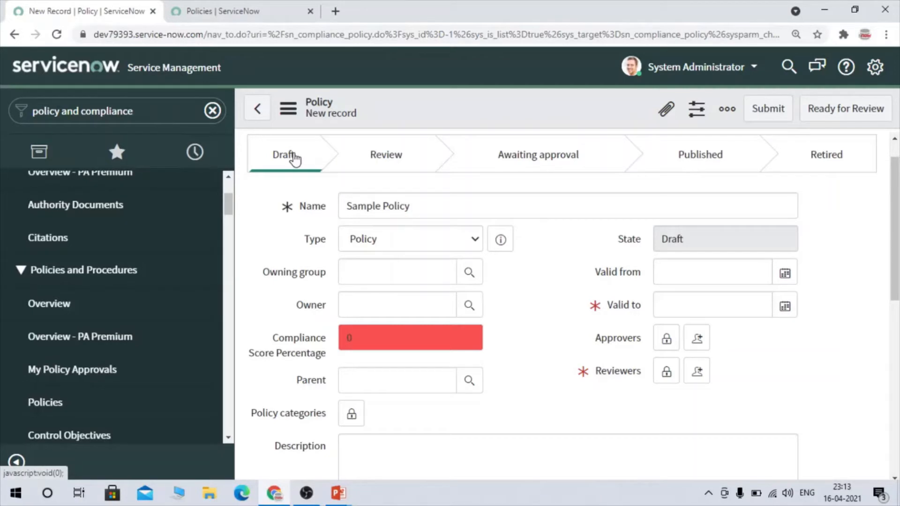
- Look up the available groups and set the policy's owning group to Compliance Managers
left_click(387, 263)
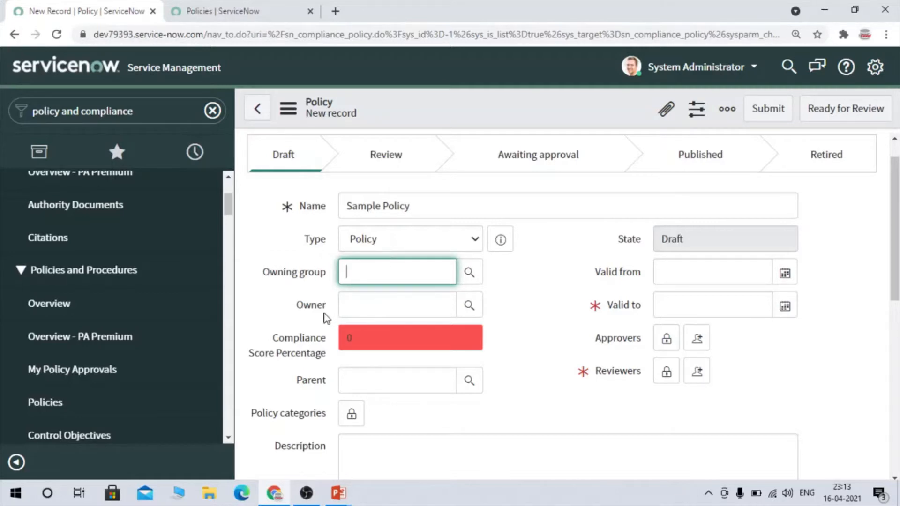
left_click_drag(639, 369, 575, 377)
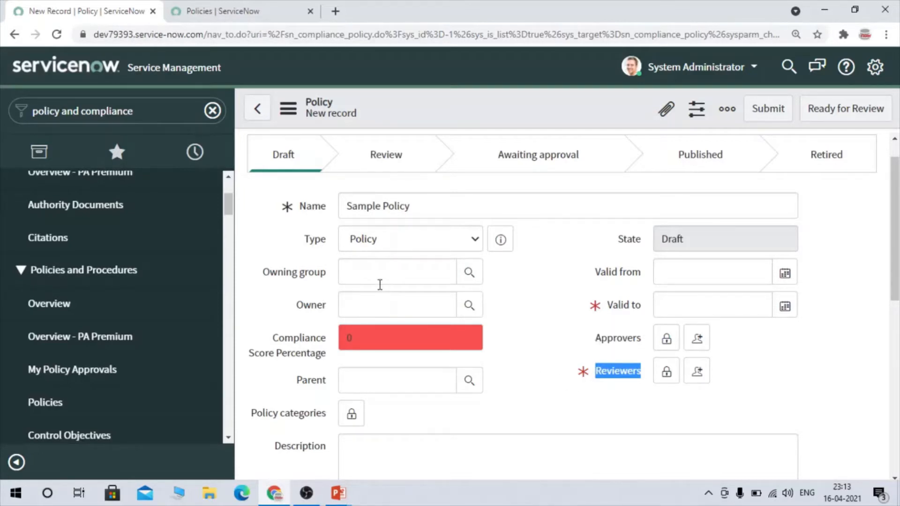
left_click(480, 278)
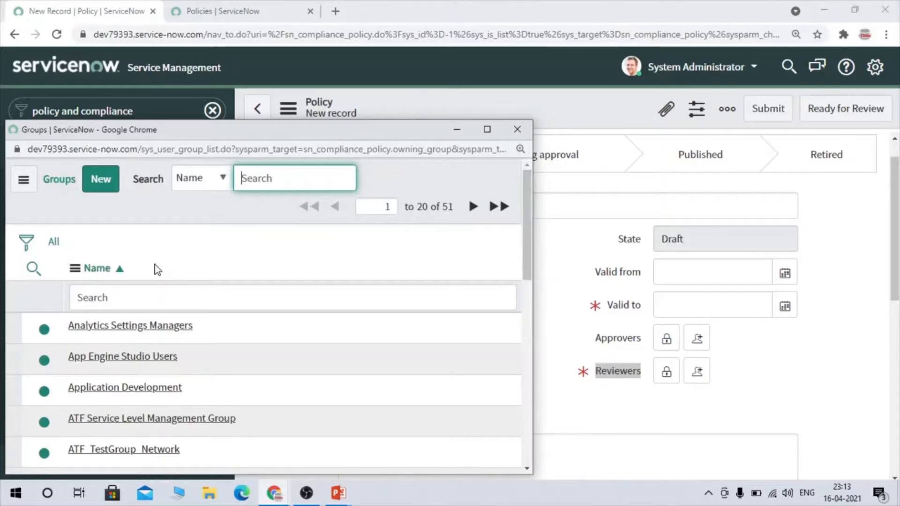
scroll(154, 339, "down", 10)
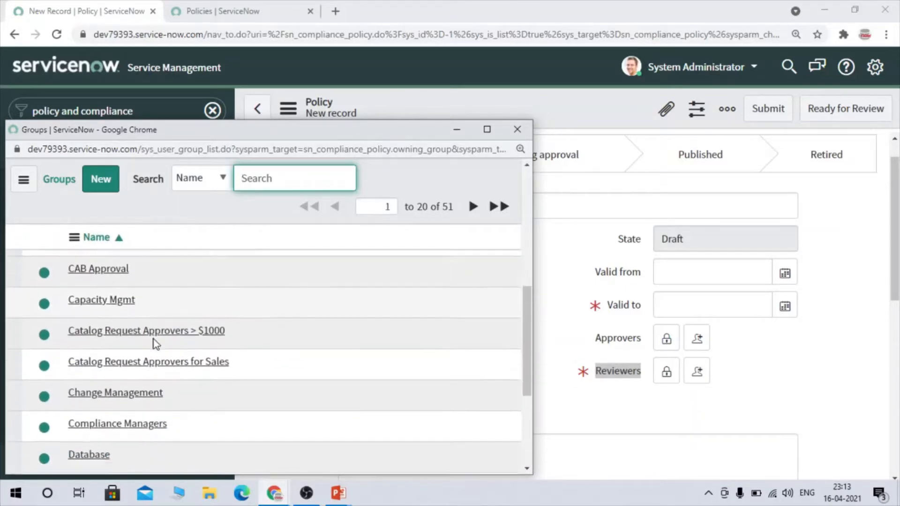
scroll(154, 339, "up", 3)
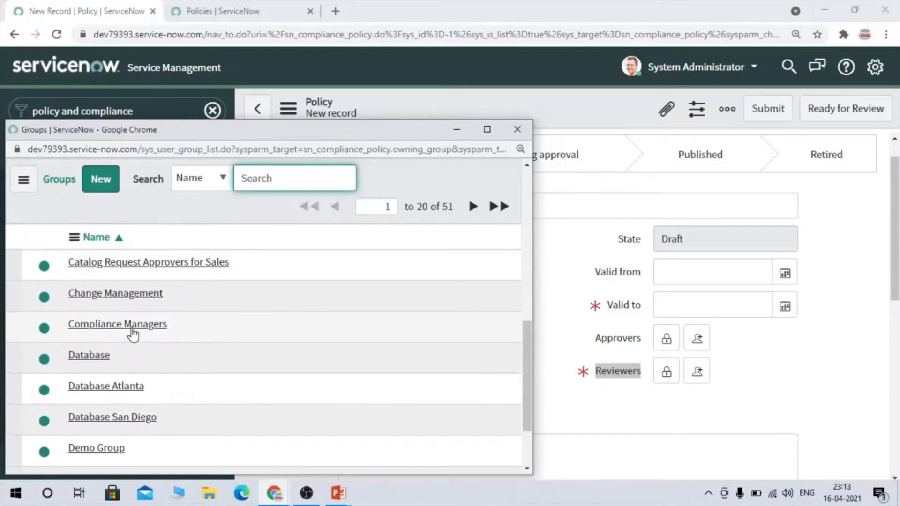
left_click(134, 328)
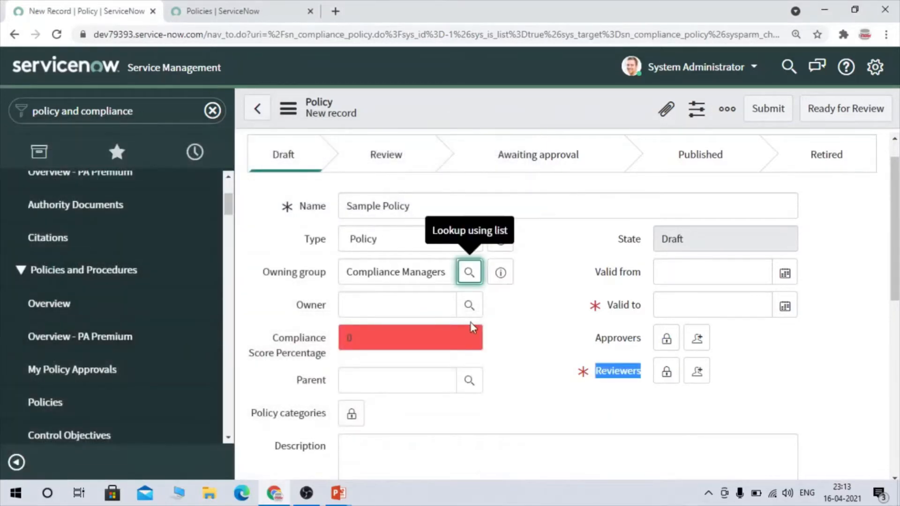
- Assign the first user in the owner lookup list as the policy's owner
left_click(470, 309)
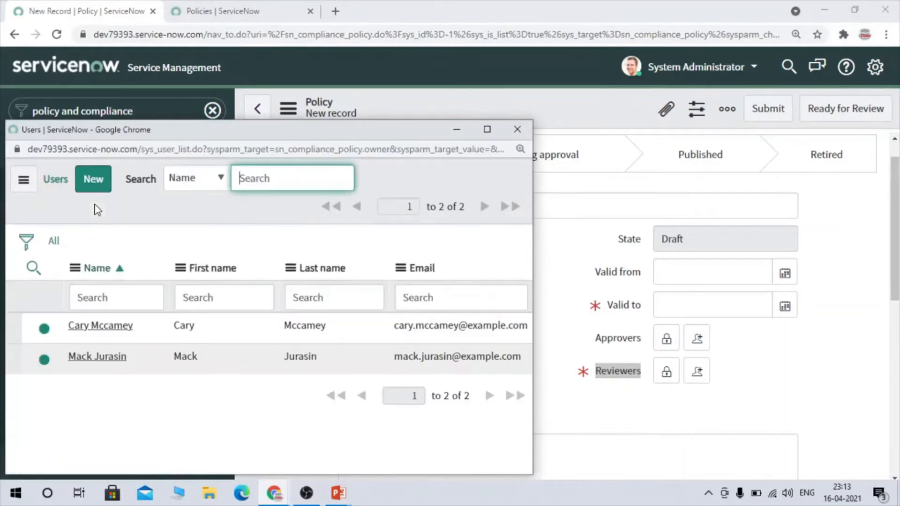
left_click(94, 327)
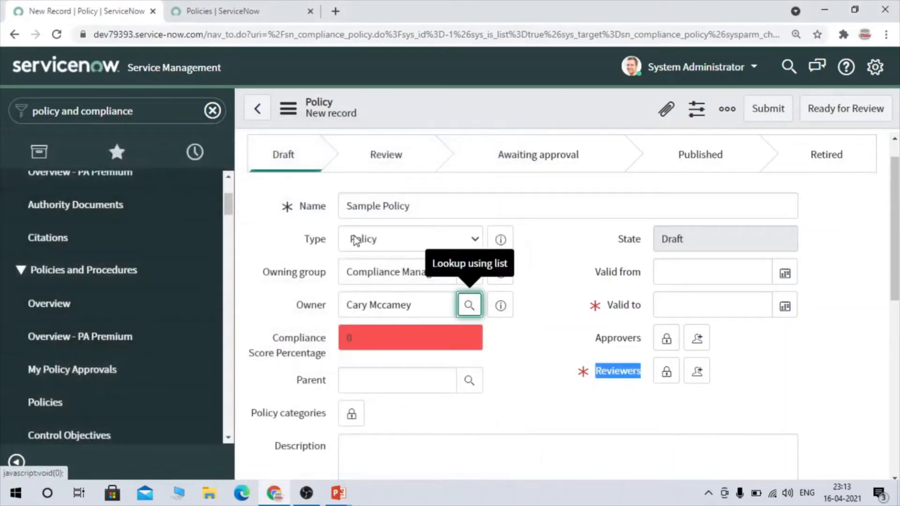
left_click_drag(427, 310, 315, 283)
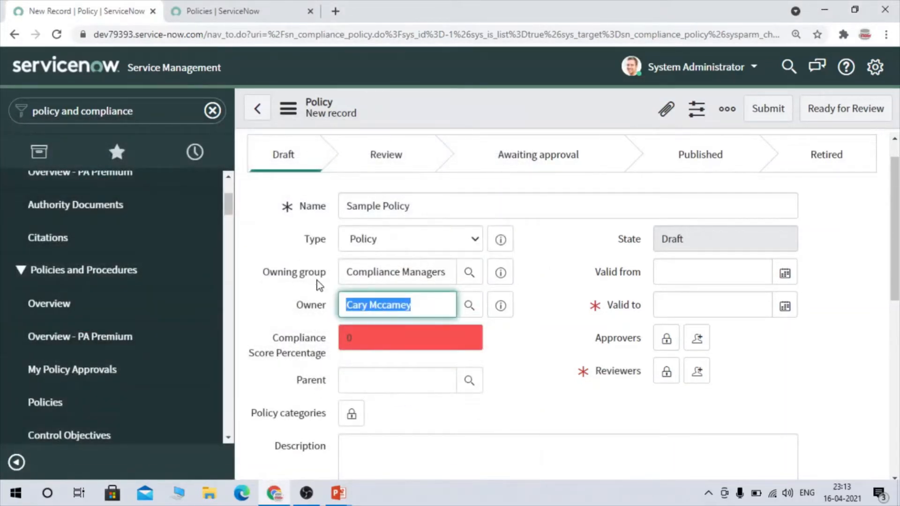
left_click_drag(448, 275, 297, 279)
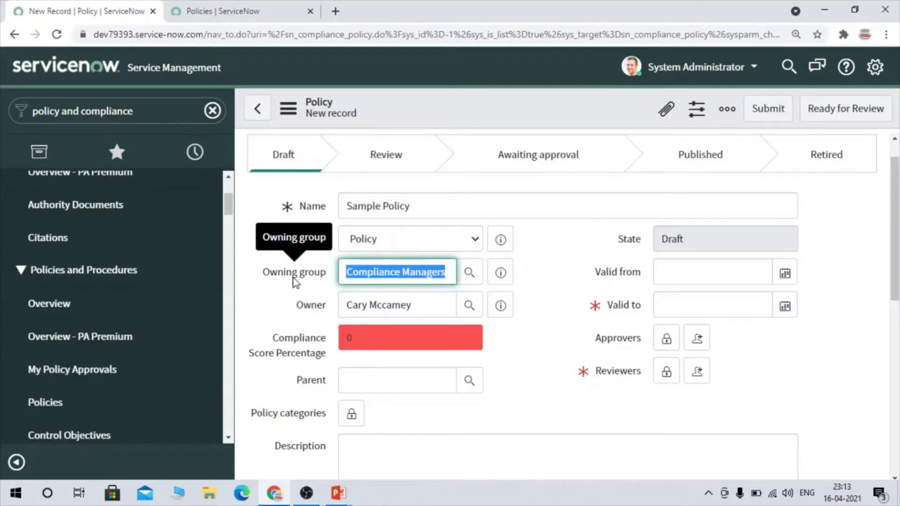
left_click(588, 261)
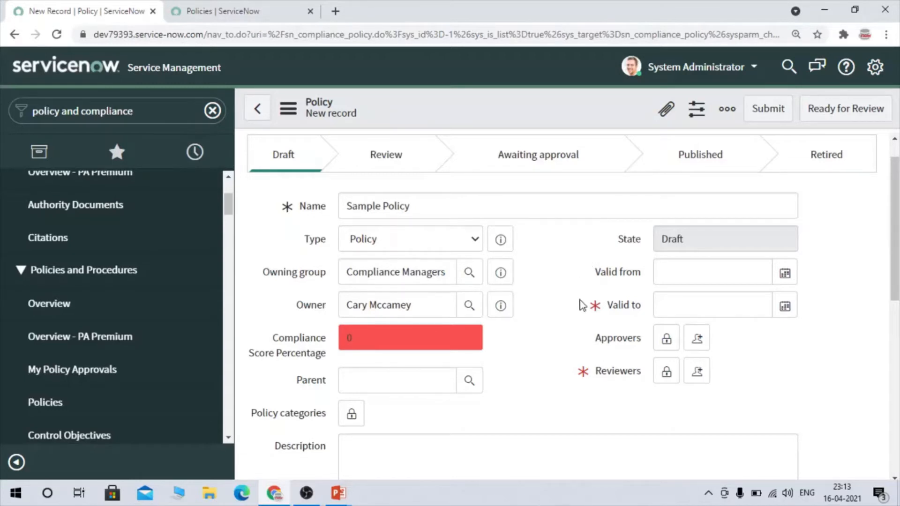
scroll(582, 311, "down", 1)
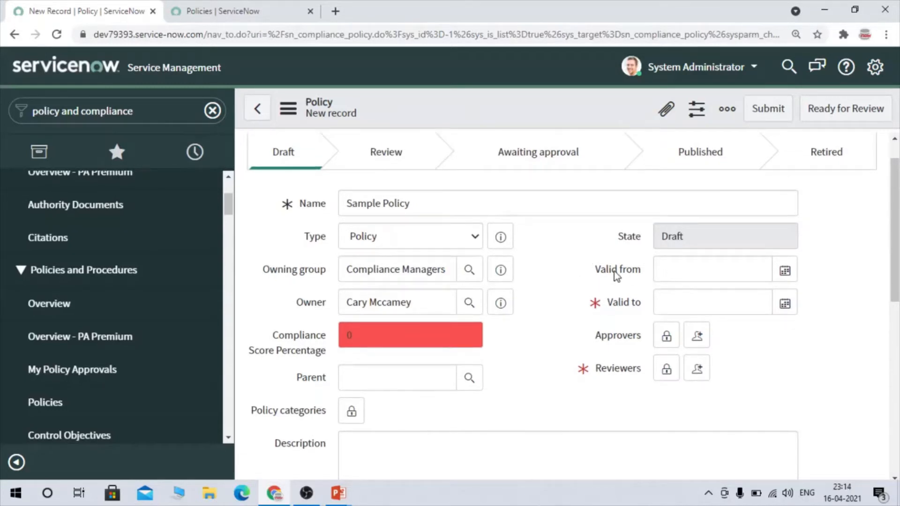
- Set the policy's Valid to date to August 28, 2021, keeping the time 10:44:07
left_click(735, 305)
left_click(785, 304)
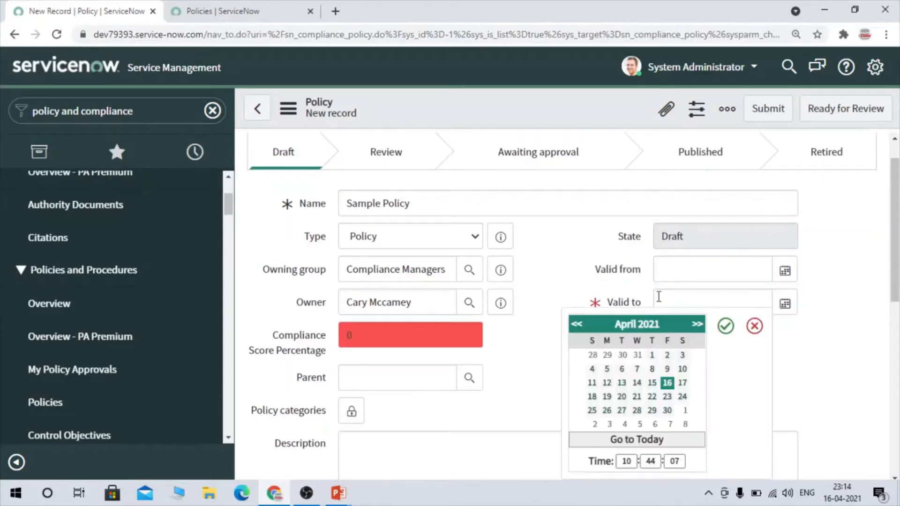
left_click(698, 326)
left_click(697, 326)
left_click(697, 326)
left_click(697, 326)
left_click(682, 397)
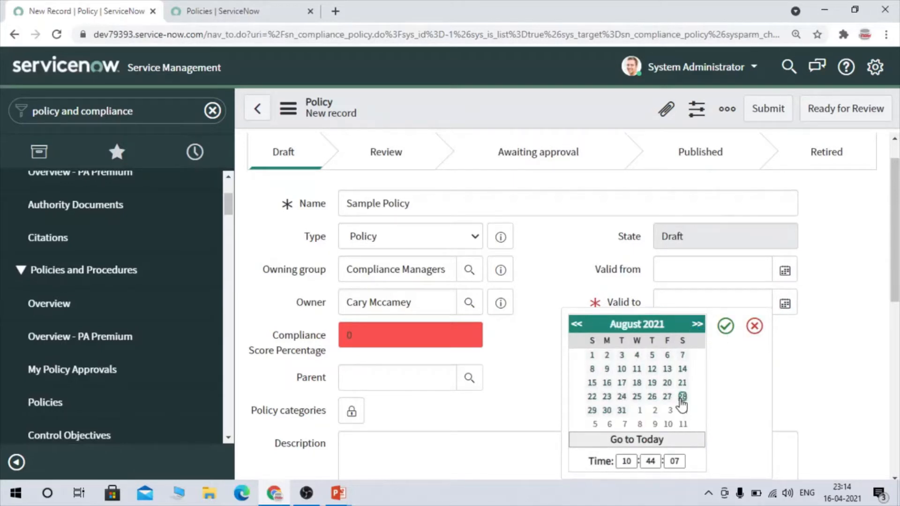
left_click(725, 327)
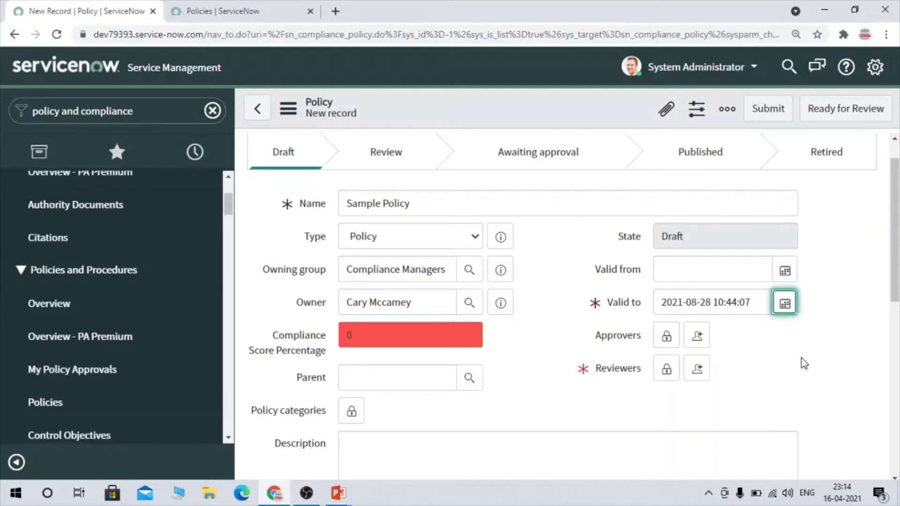
- Add the second user in the lookup list as the policy's approver and lock the Approvers field
scroll(755, 307, "down", 2)
left_click(666, 243)
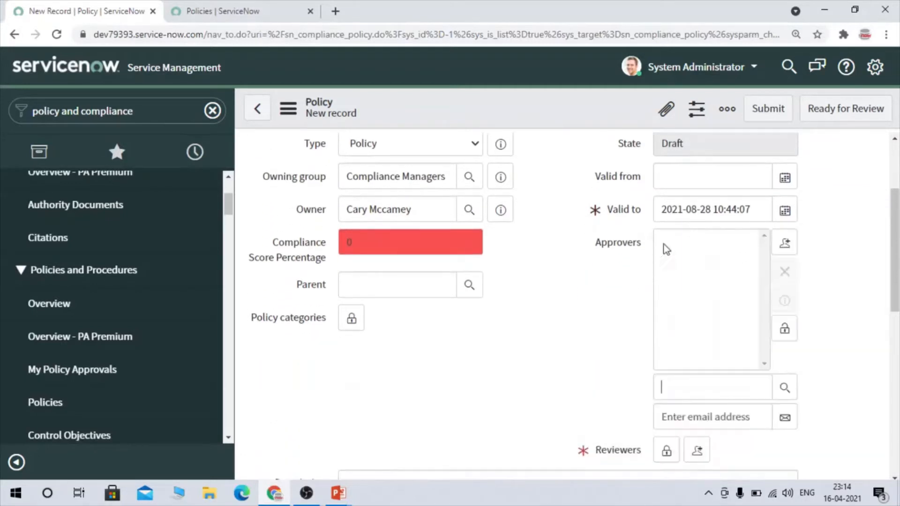
scroll(588, 209, "up", 3)
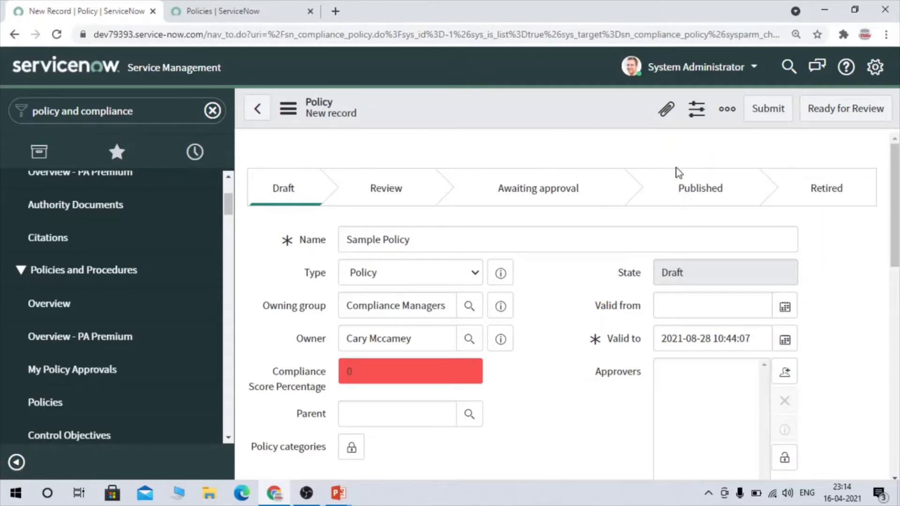
scroll(630, 269, "down", 3)
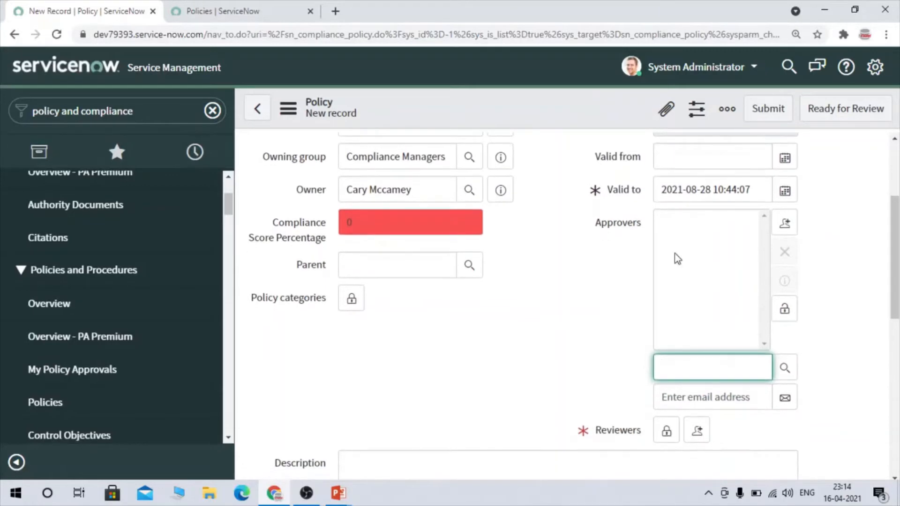
left_click(785, 368)
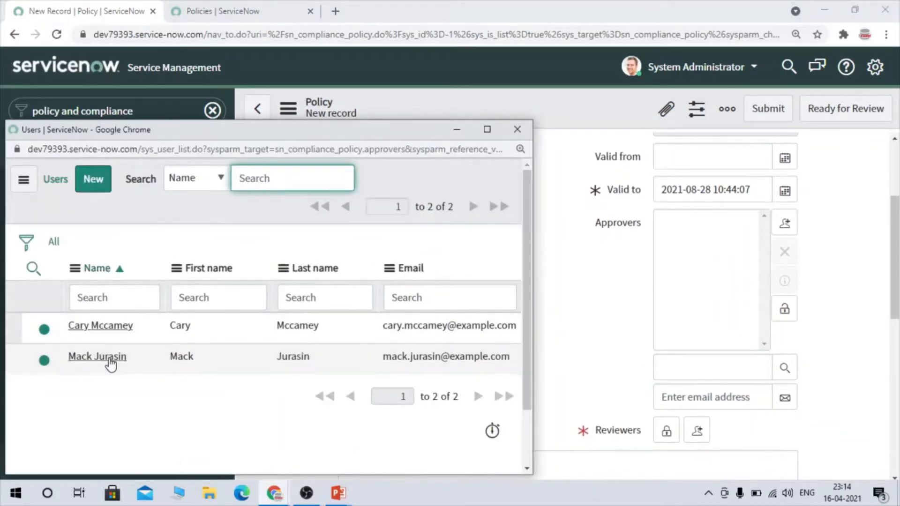
left_click(98, 356)
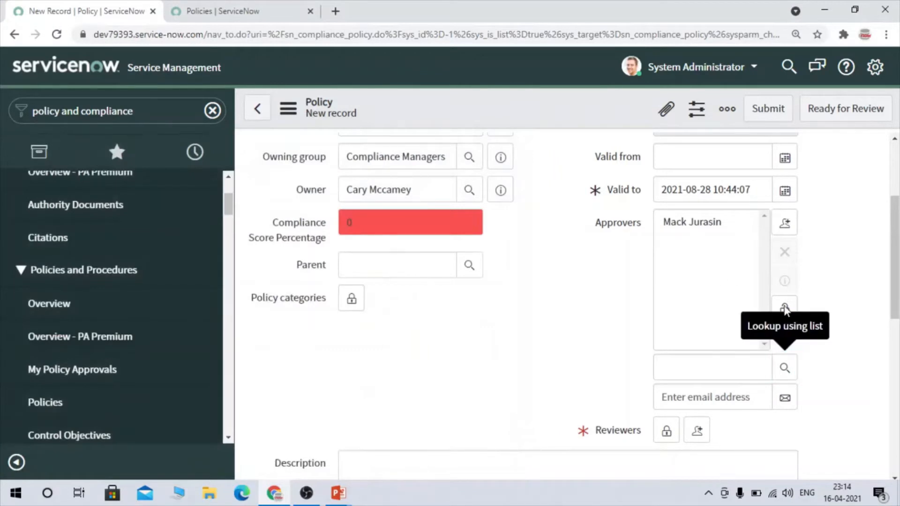
left_click(784, 308)
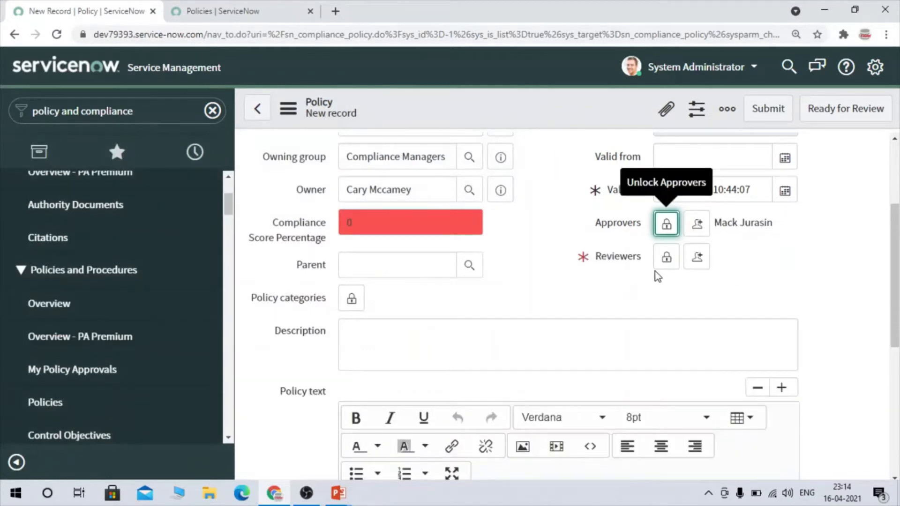
- Add the second user in the lookup list as the policy's reviewer and lock the Reviewers field
left_click(666, 257)
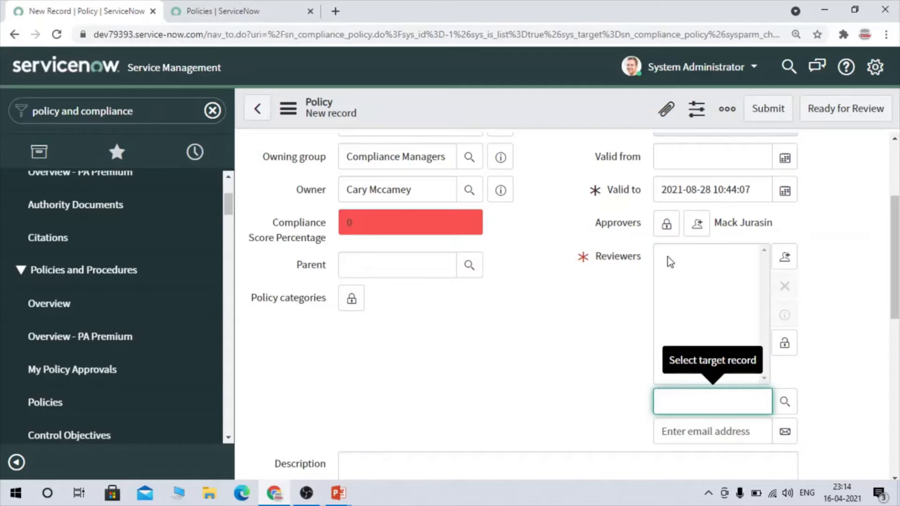
left_click(781, 409)
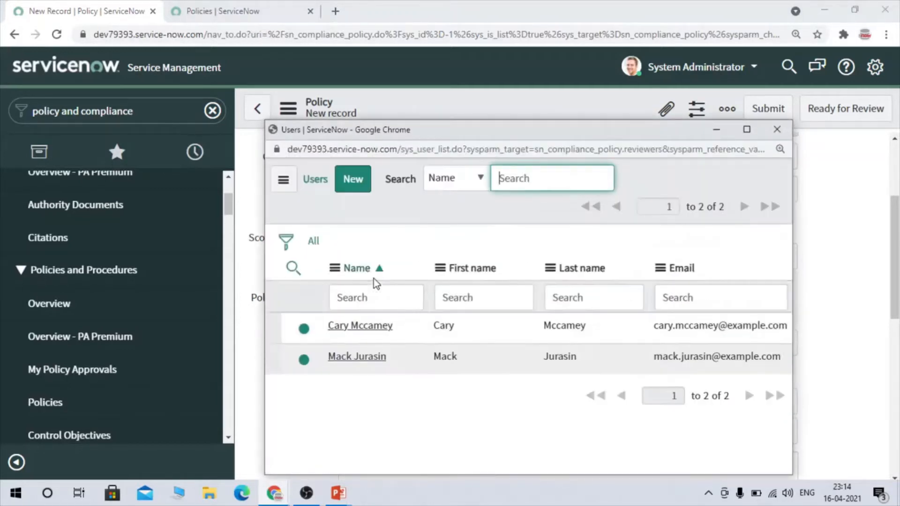
left_click(354, 358)
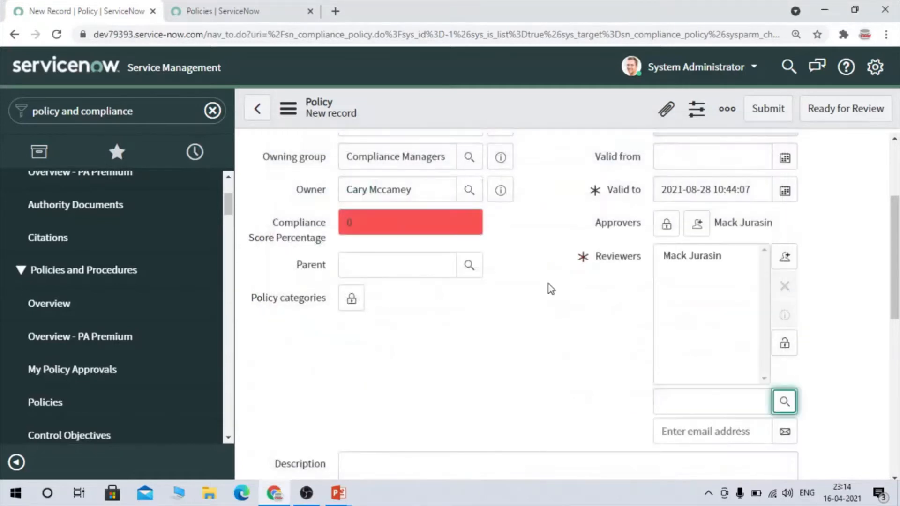
left_click(785, 346)
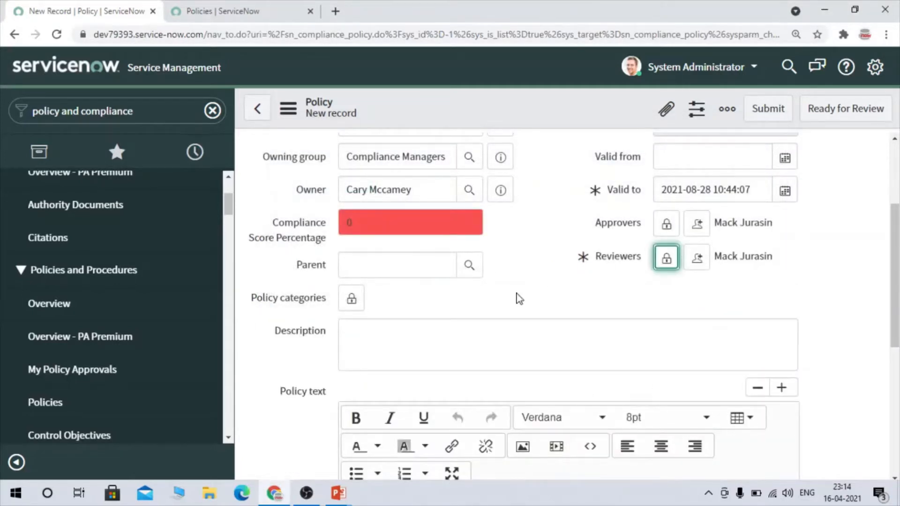
- Look up the available policy categories, close the list without choosing one, and lock the Policy categories field again
scroll(518, 295, "down", 3)
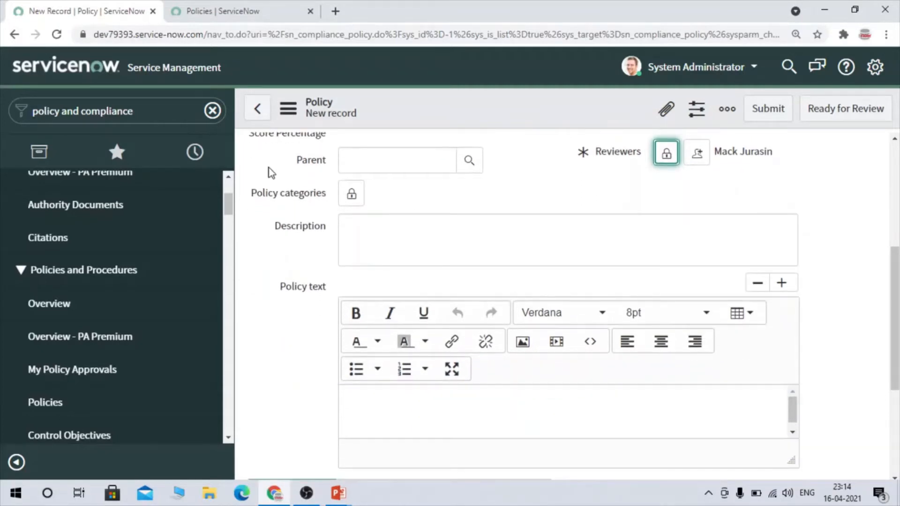
left_click_drag(327, 193, 266, 199)
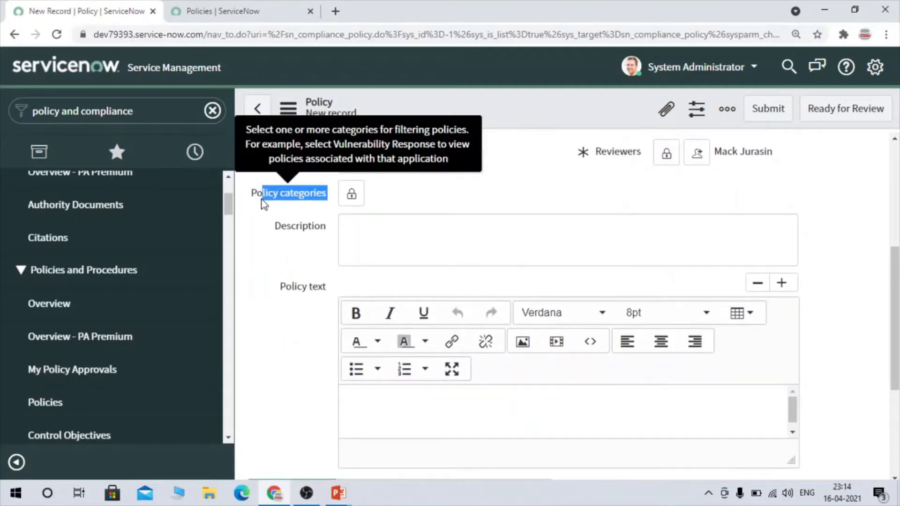
left_click(352, 193)
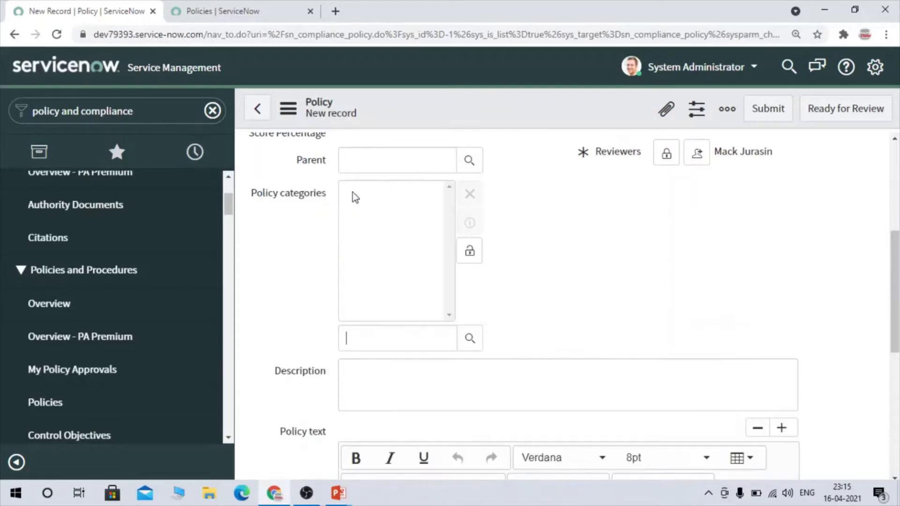
left_click(471, 347)
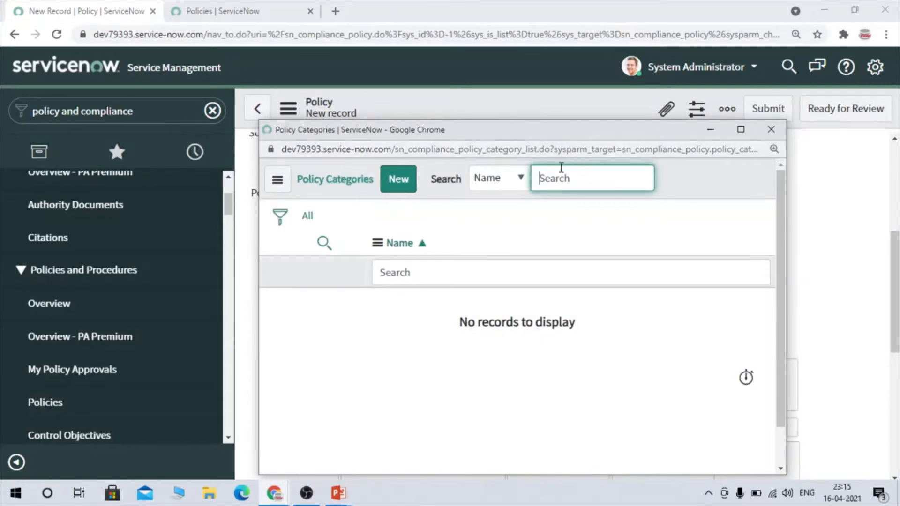
left_click(782, 130)
left_click(472, 254)
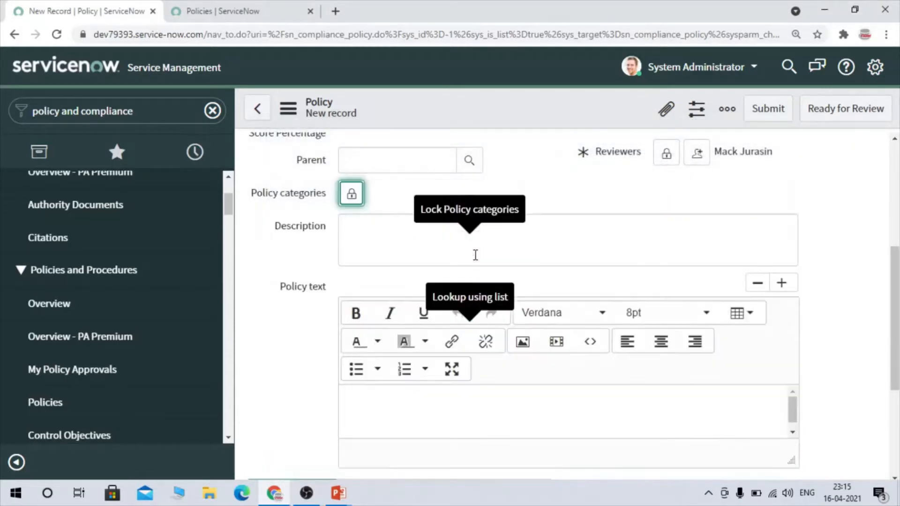
- Open the Intrusion and Incident Response Standard Operating Procedure policy in a new tab, read its description as an example, and return to the new record
left_click(400, 252)
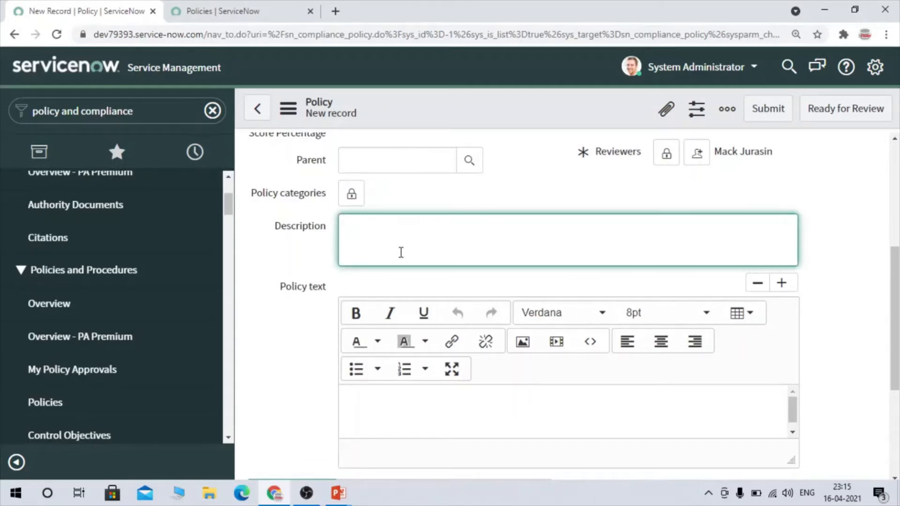
left_click(209, 7)
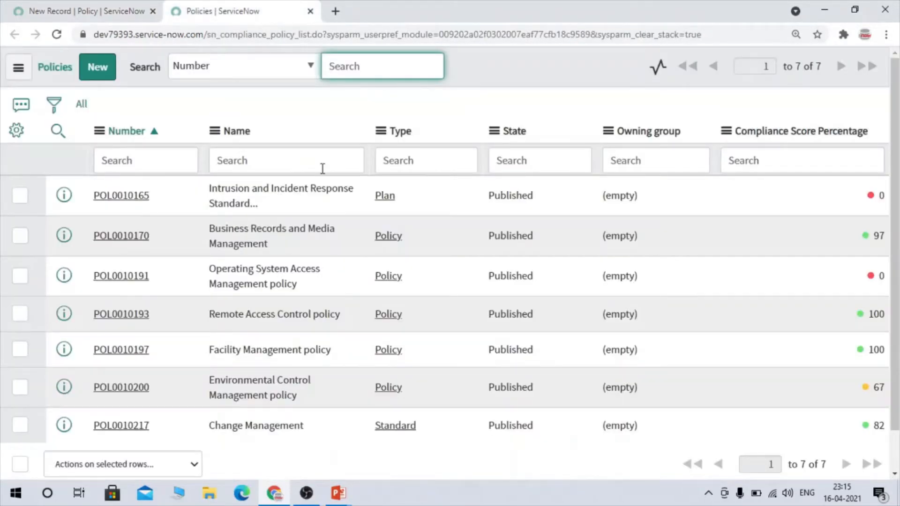
right_click(64, 198)
left_click(113, 203)
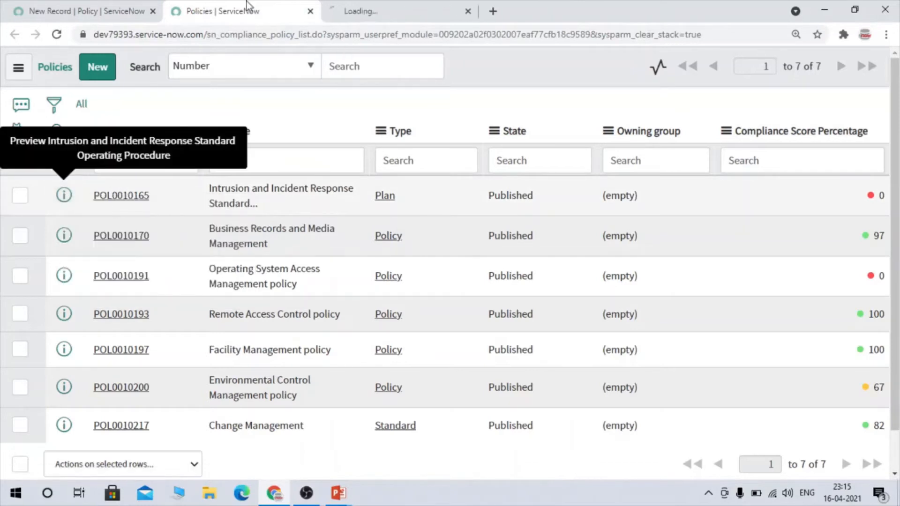
left_click(401, 6)
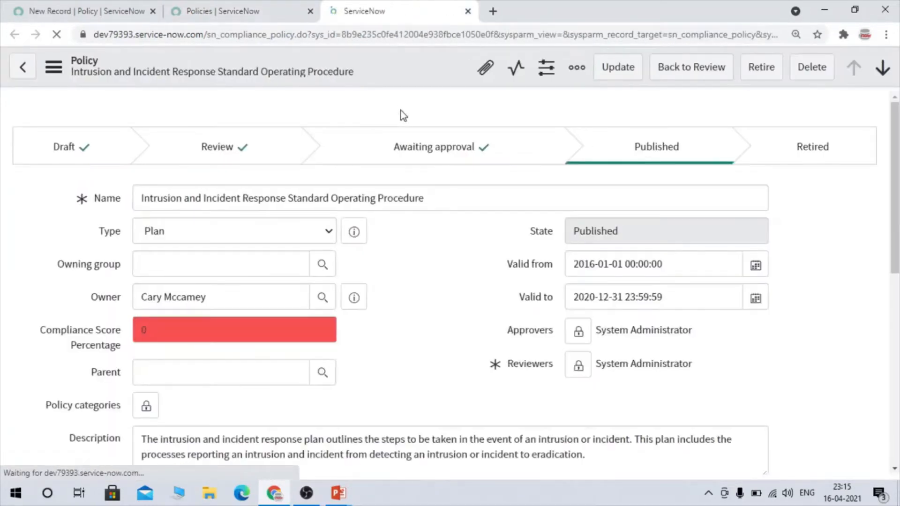
triple_click(151, 201)
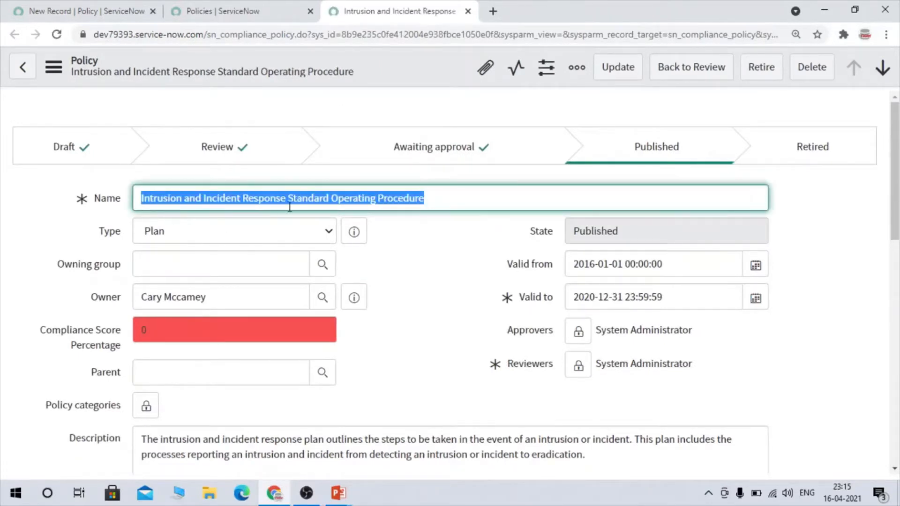
scroll(461, 305, "down", 1)
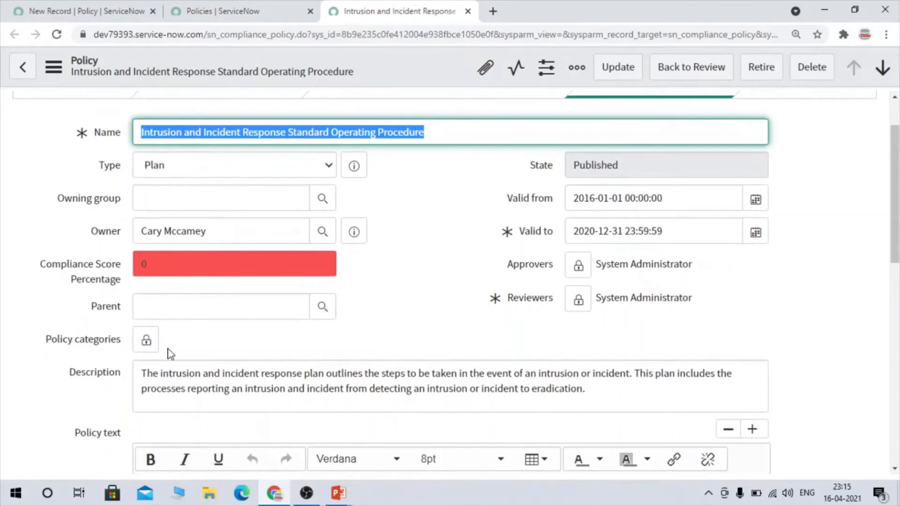
left_click(372, 374)
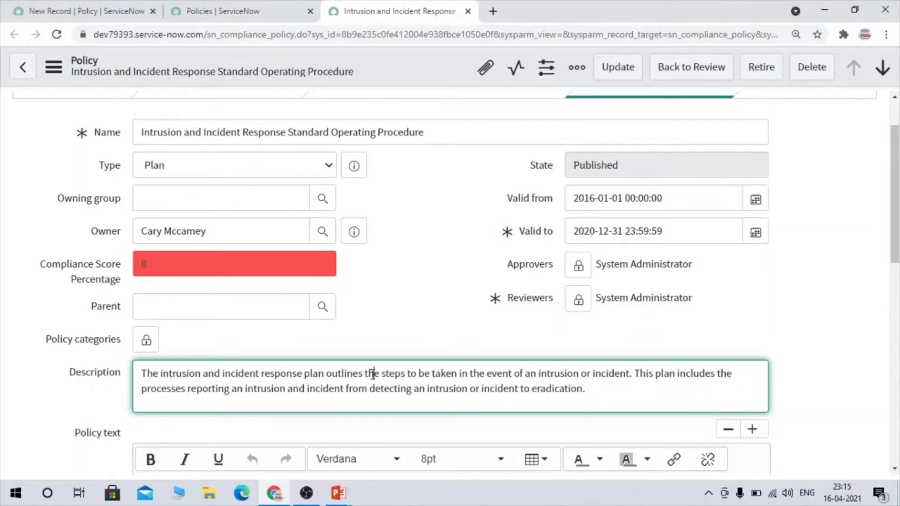
left_click(249, 7)
left_click(112, 6)
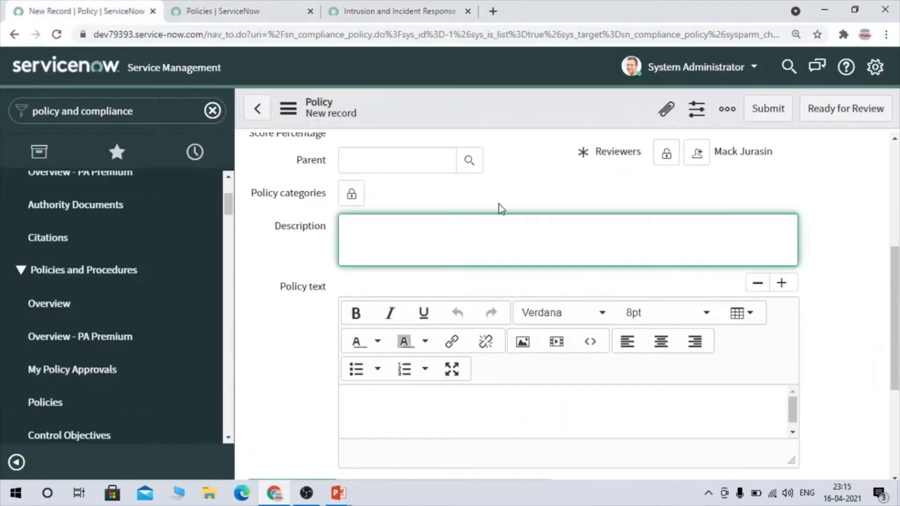
- Enter Sample Policy as the description of the new policy
scroll(446, 250, "down", 2)
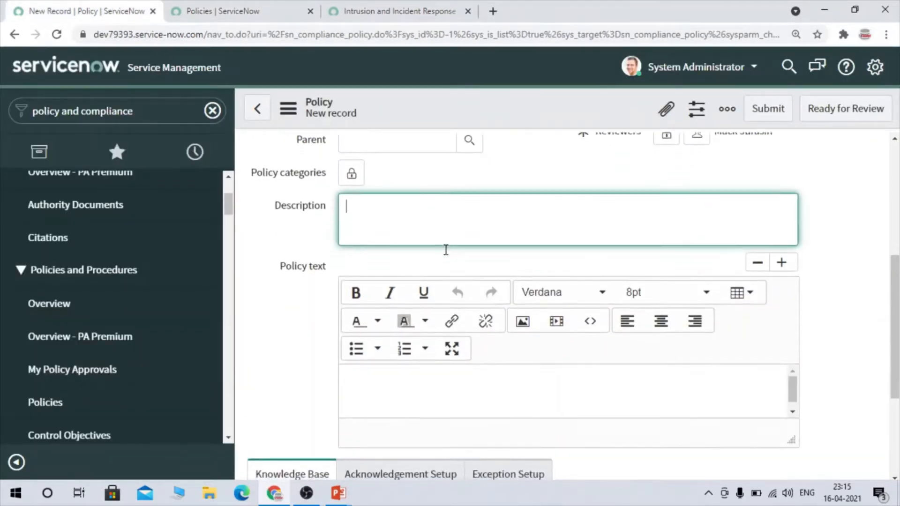
type("Sample")
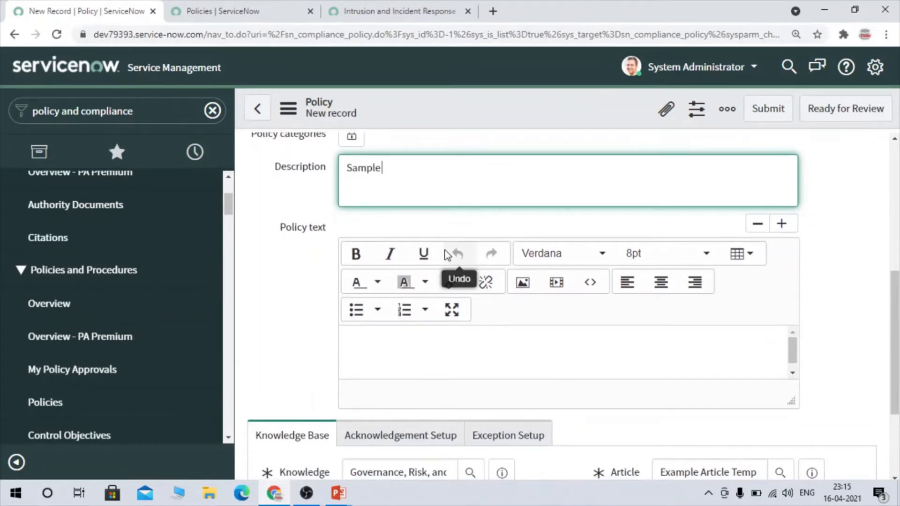
type(" Policy")
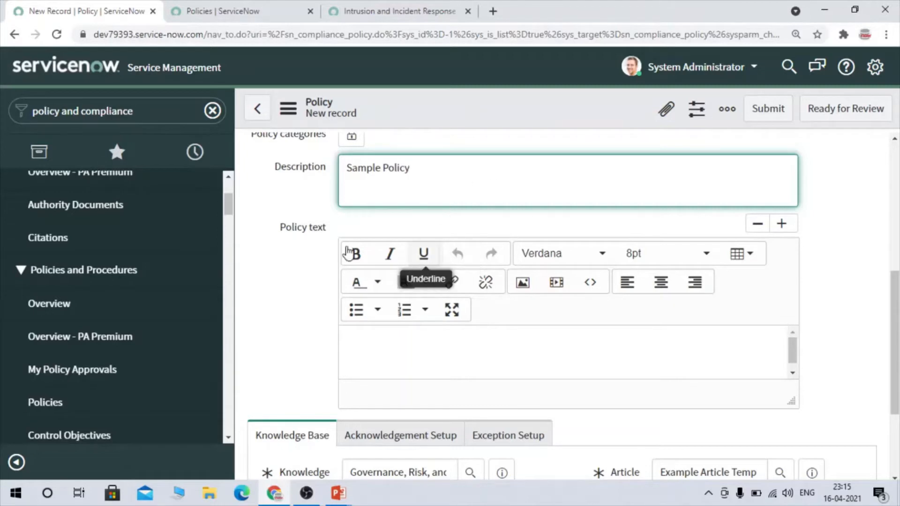
- Examine the policy text editor and the knowledge base, KB article and article template fields of the new policy
left_click_drag(277, 227, 342, 241)
left_click(576, 335)
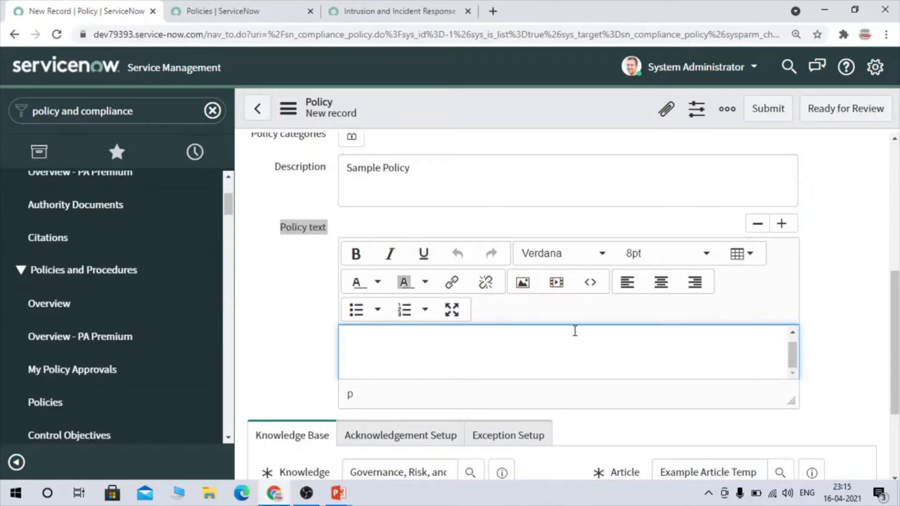
scroll(573, 331, "down", 3)
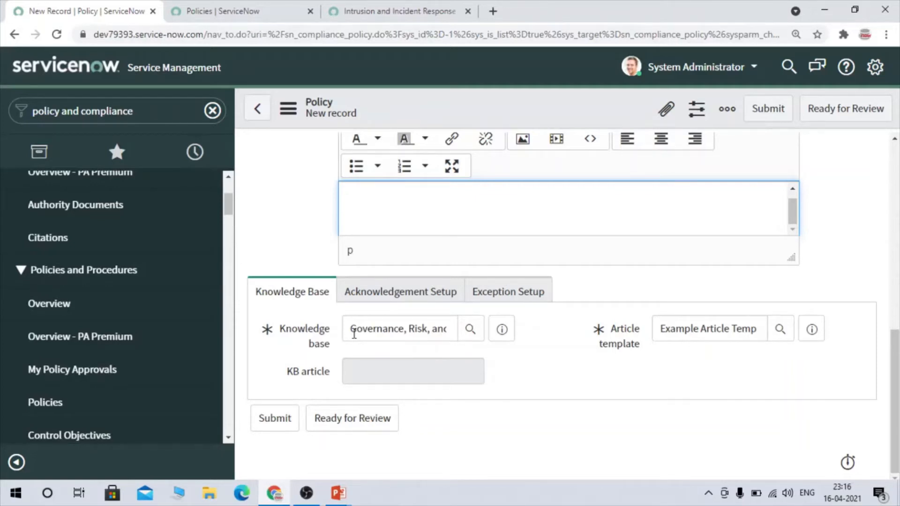
left_click(361, 373)
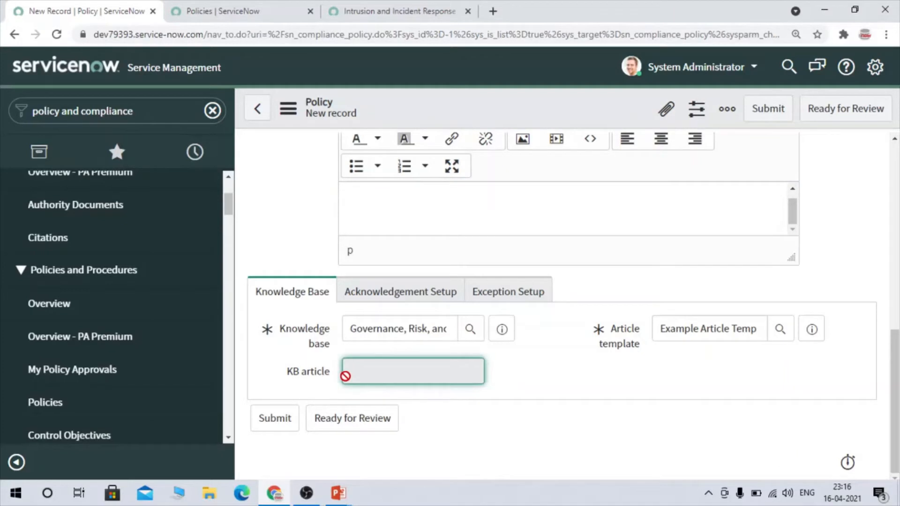
left_click(332, 376)
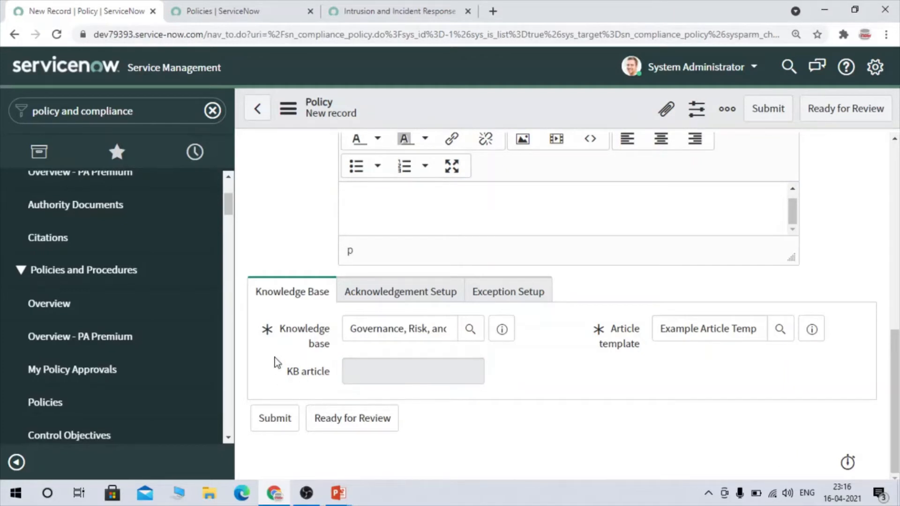
left_click_drag(328, 343, 285, 331)
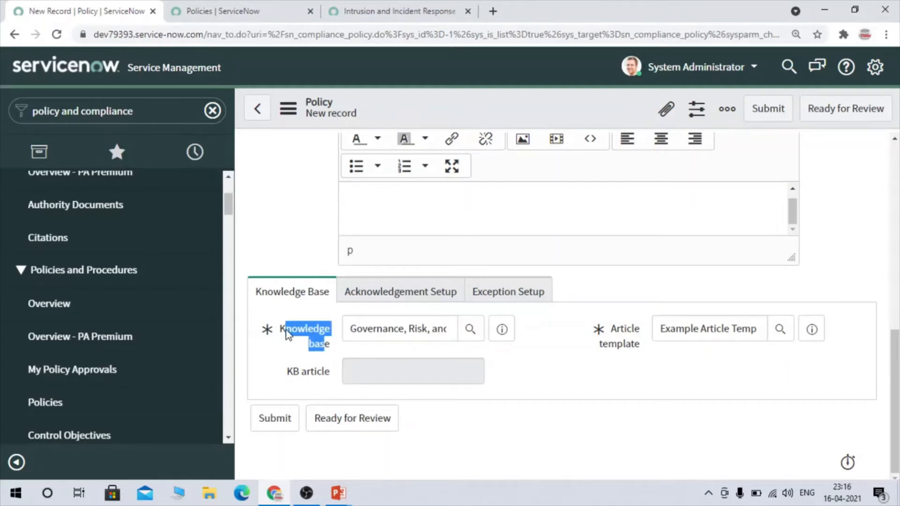
left_click(285, 330)
left_click(659, 351)
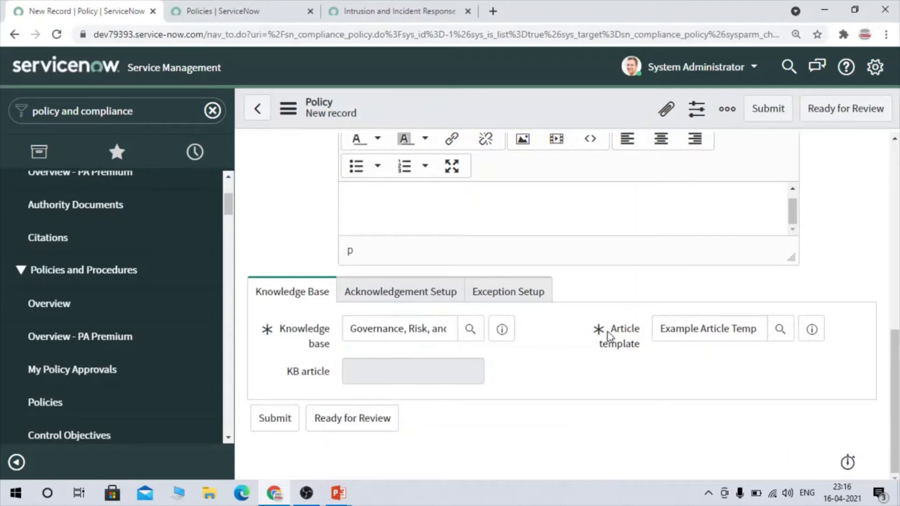
- Examine the article template field, the Acknowledgement Setup fields of the new policy, and the Policy Acknowledgement modules in the navigator
left_click(720, 328)
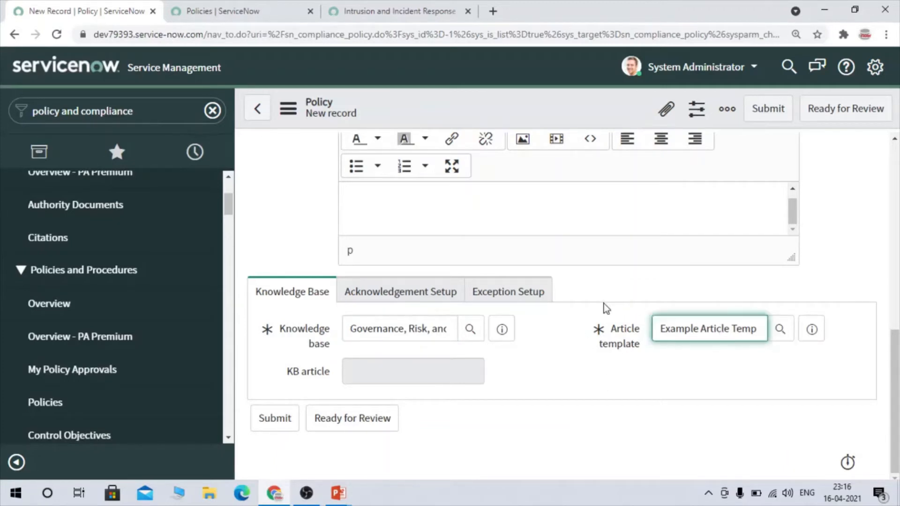
left_click(448, 303)
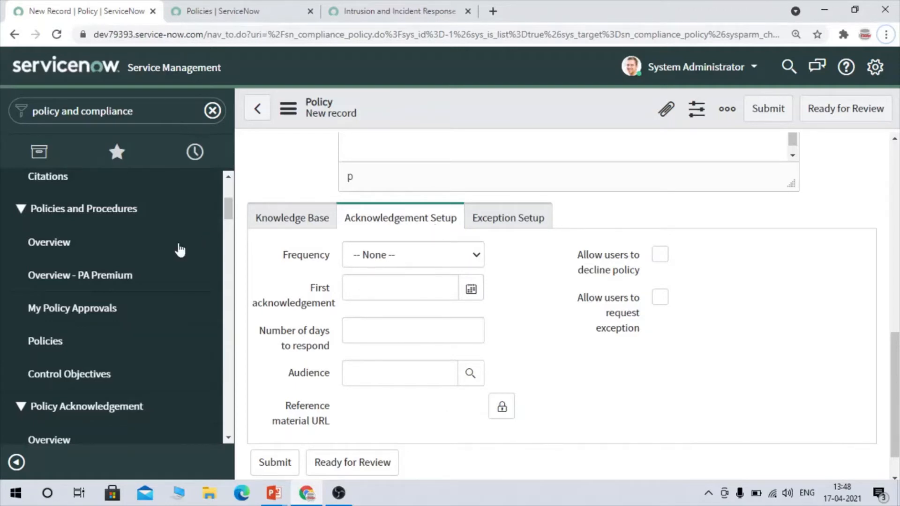
scroll(52, 286, "down", 3)
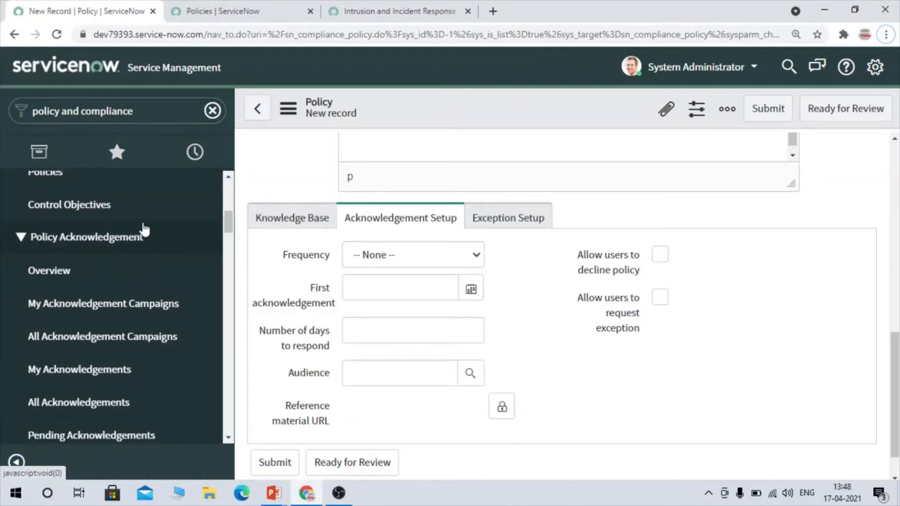
scroll(92, 283, "down", 3)
scroll(94, 287, "up", 1)
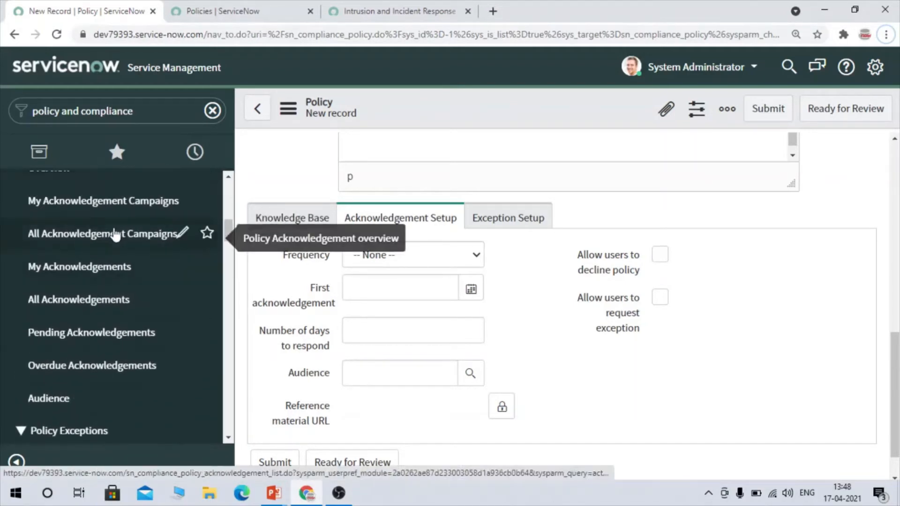
scroll(114, 233, "up", 3)
scroll(115, 234, "down", 1)
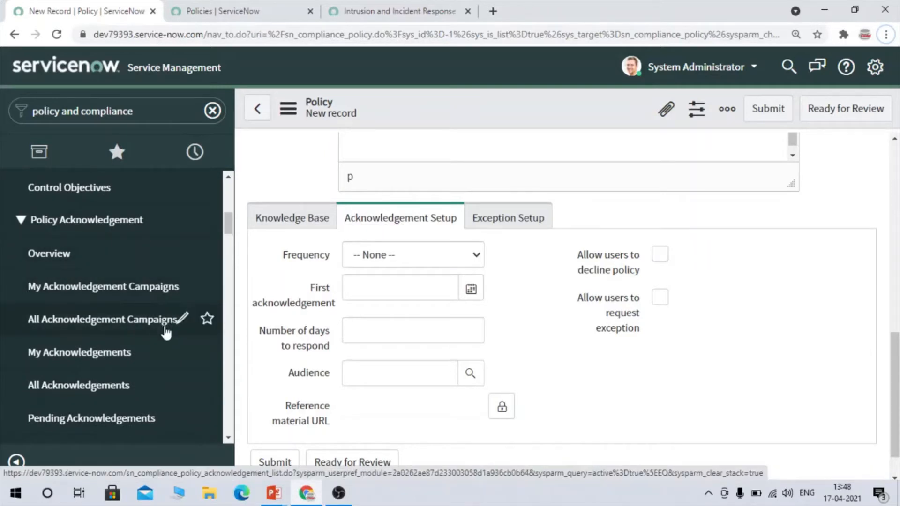
scroll(165, 334, "down", 1)
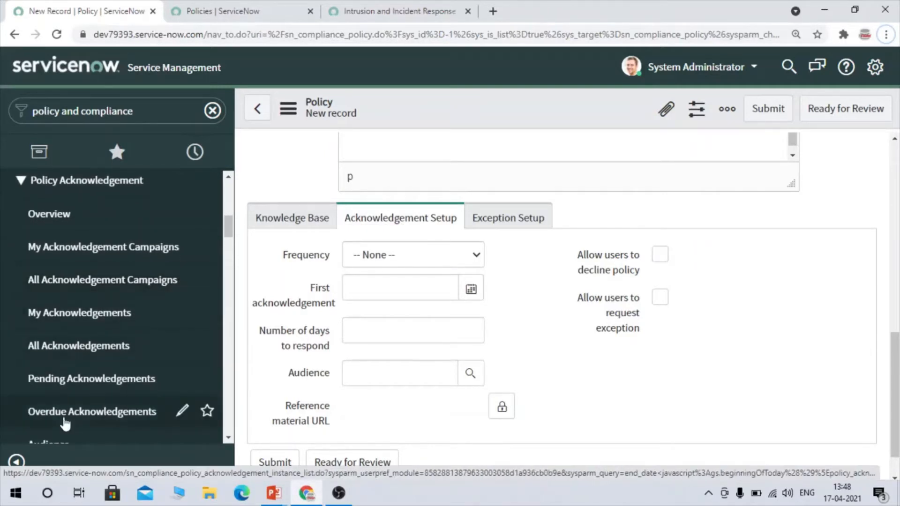
scroll(105, 401, "down", 2)
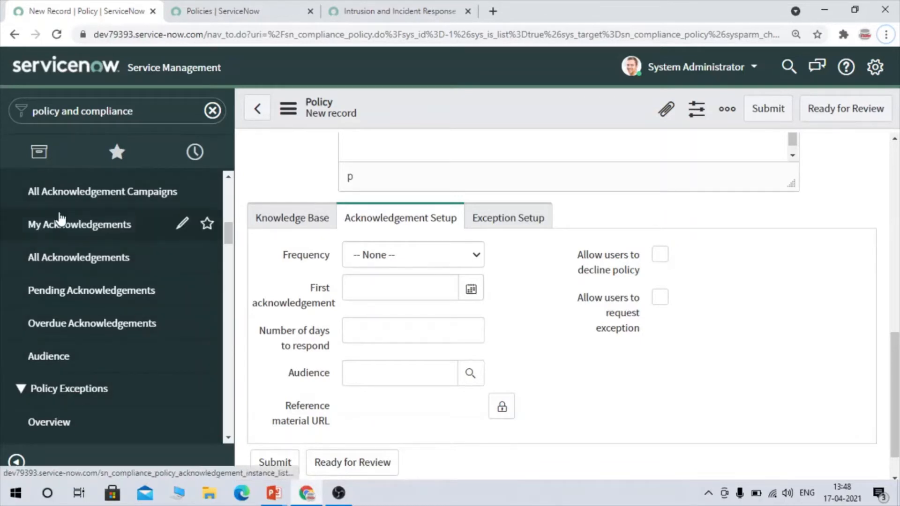
- Open the All Acknowledgement Campaigns list in a new browser tab and view it
right_click(69, 196)
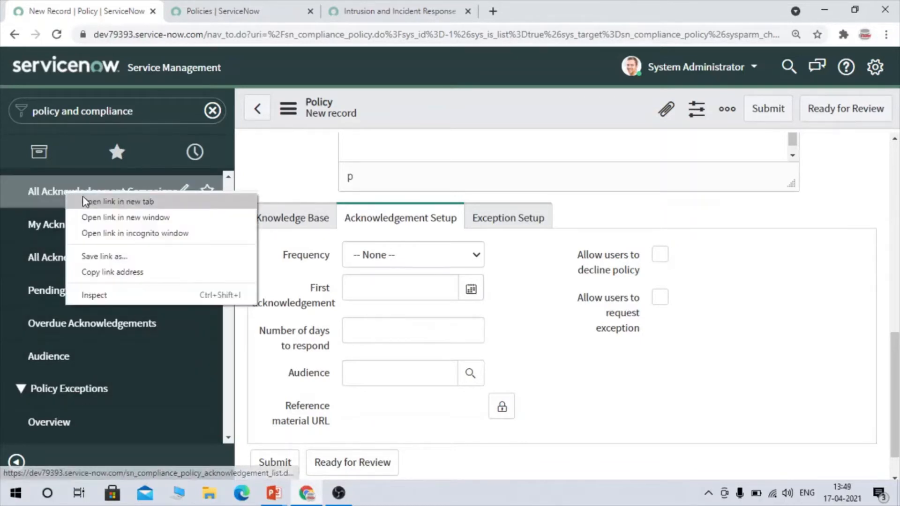
left_click(86, 200)
left_click(210, 9)
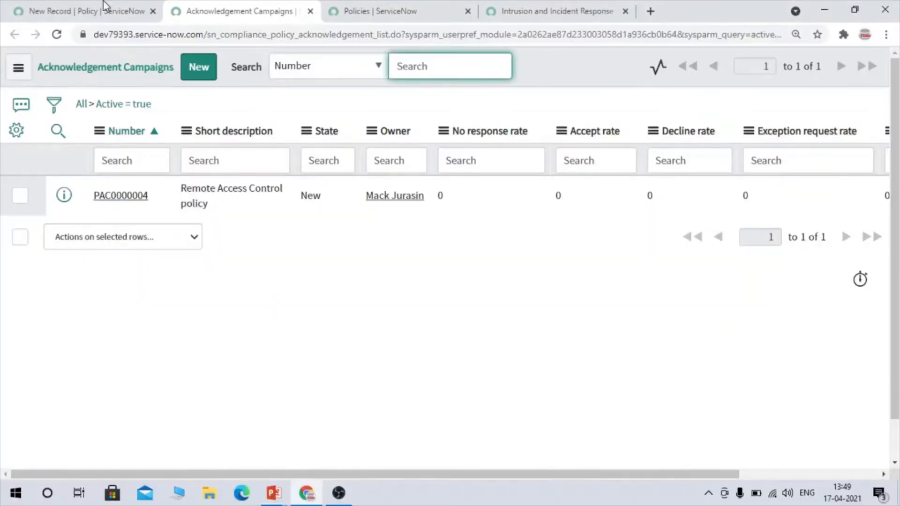
left_click(106, 10)
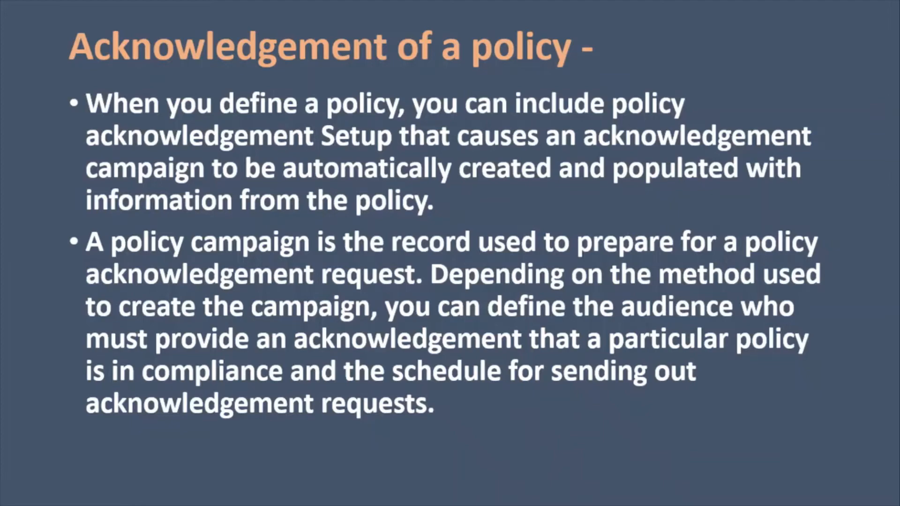
key("alt+Tab")
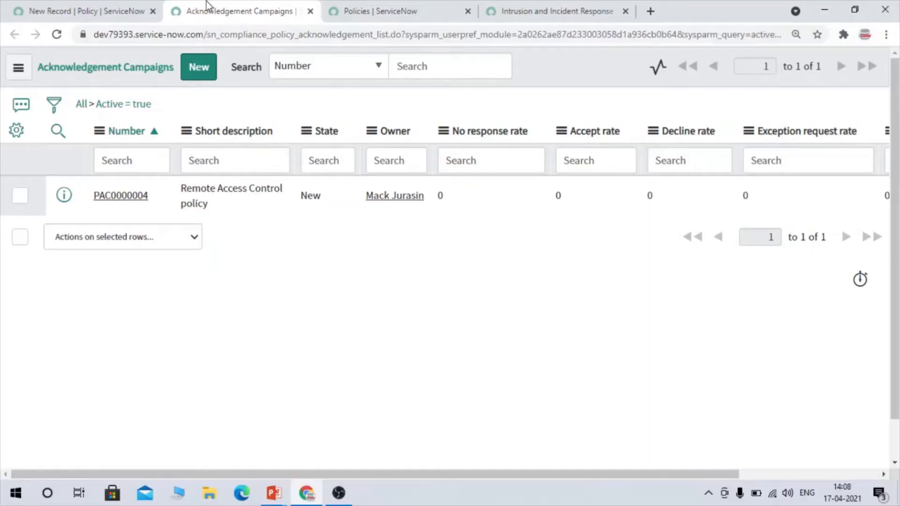
- Open the Remote Access Control policy campaign in a new tab, check its audience, and return to the new policy record
right_click(60, 200)
left_click(110, 203)
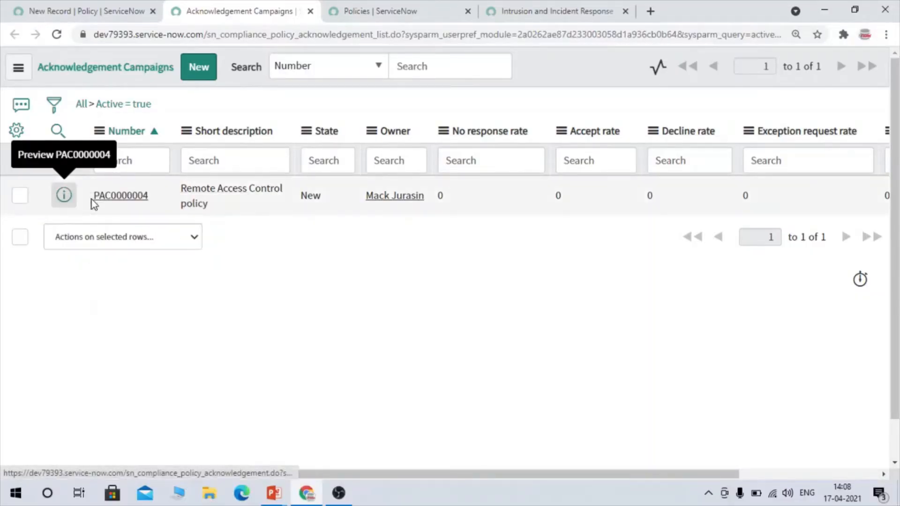
left_click(422, 5)
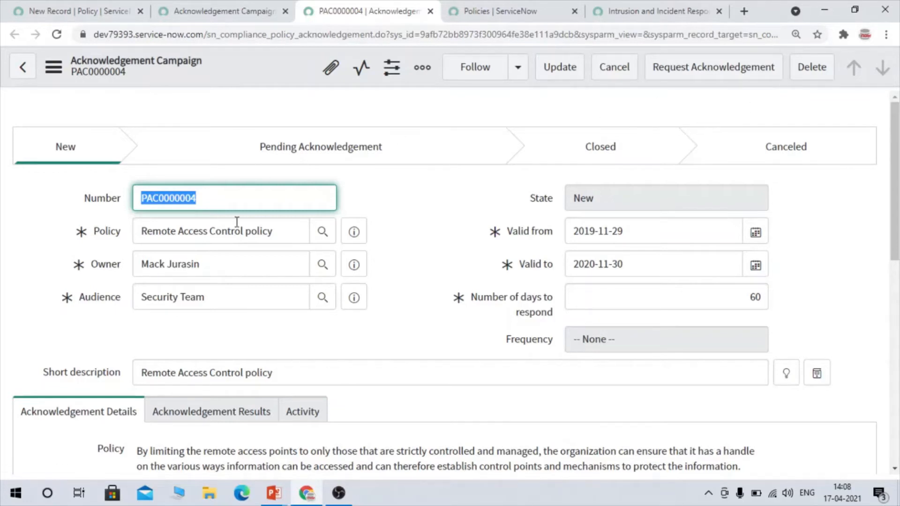
left_click_drag(207, 297, 128, 291)
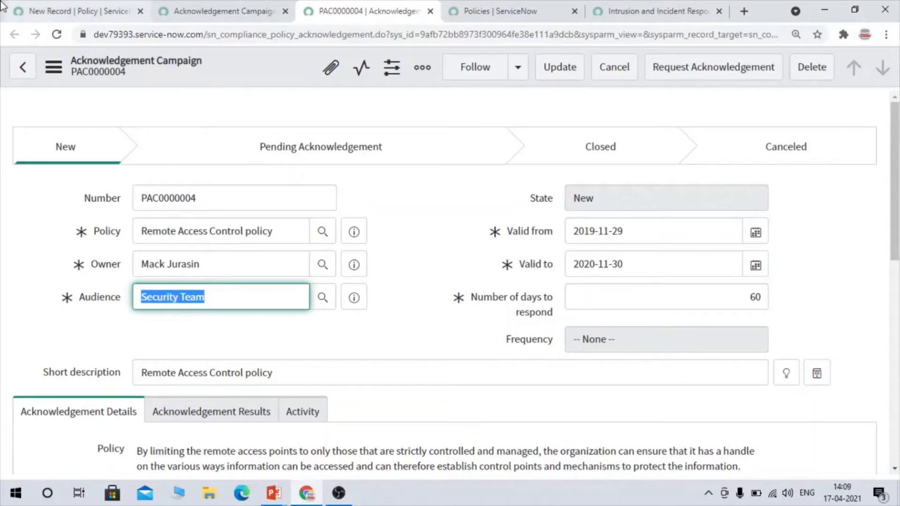
left_click(75, 11)
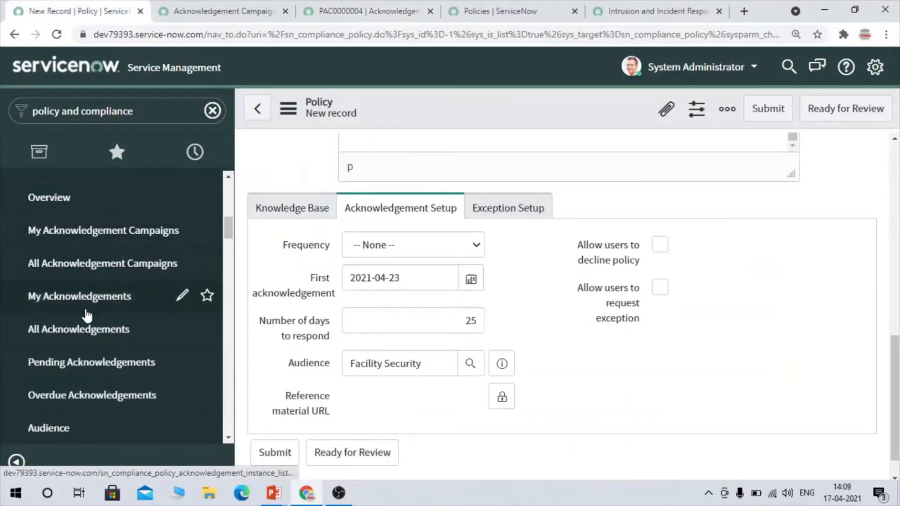
- Open the All Acknowledgements list in a new browser tab and check its table name in the address
right_click(98, 337)
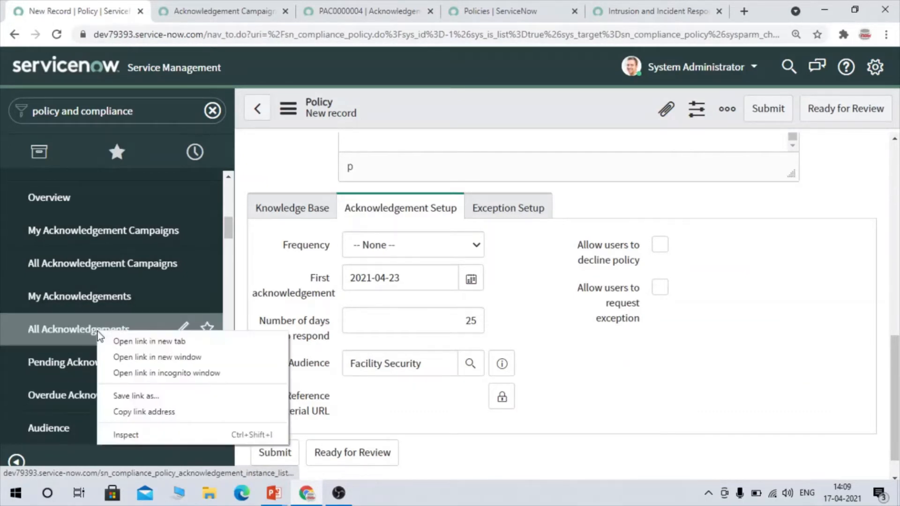
left_click(117, 341)
left_click(161, 3)
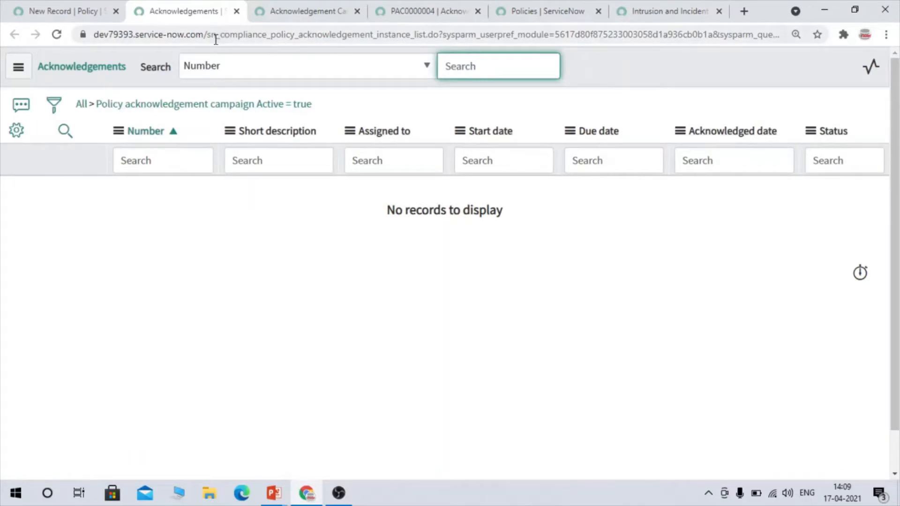
left_click_drag(216, 39, 418, 38)
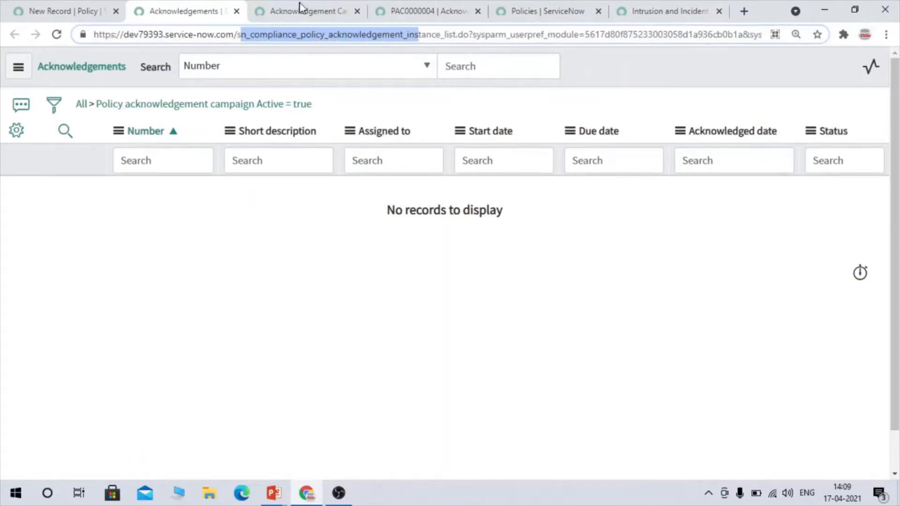
- Remove the active-campaign filter, view the first Change Management acknowledgement in a new tab, and return to the new policy record
left_click(81, 109)
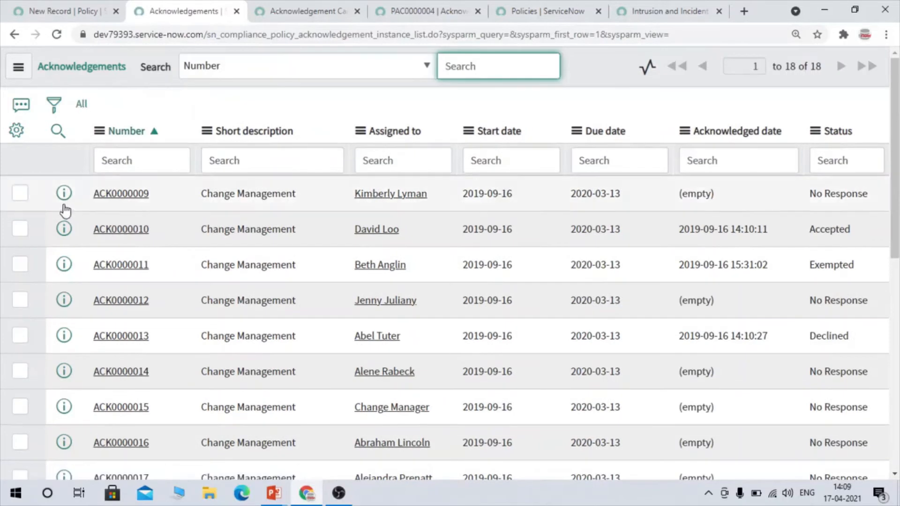
right_click(64, 196)
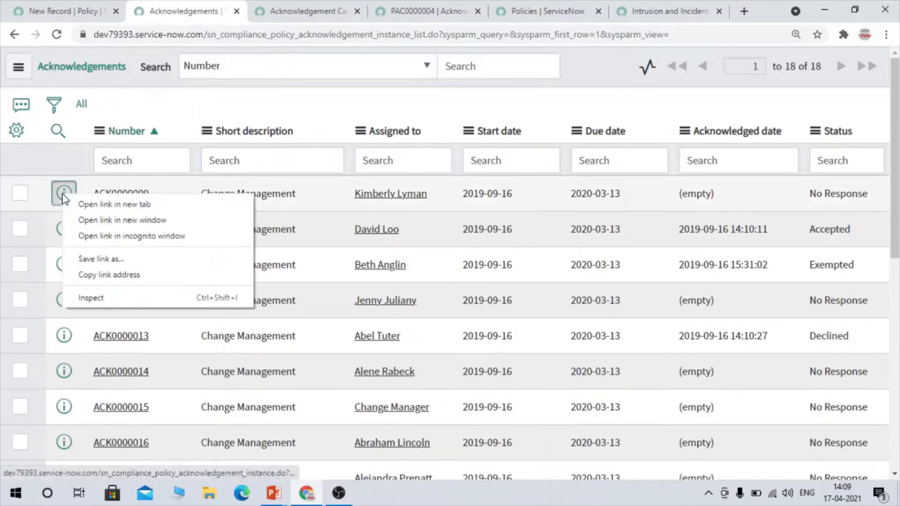
left_click(106, 204)
left_click(255, 1)
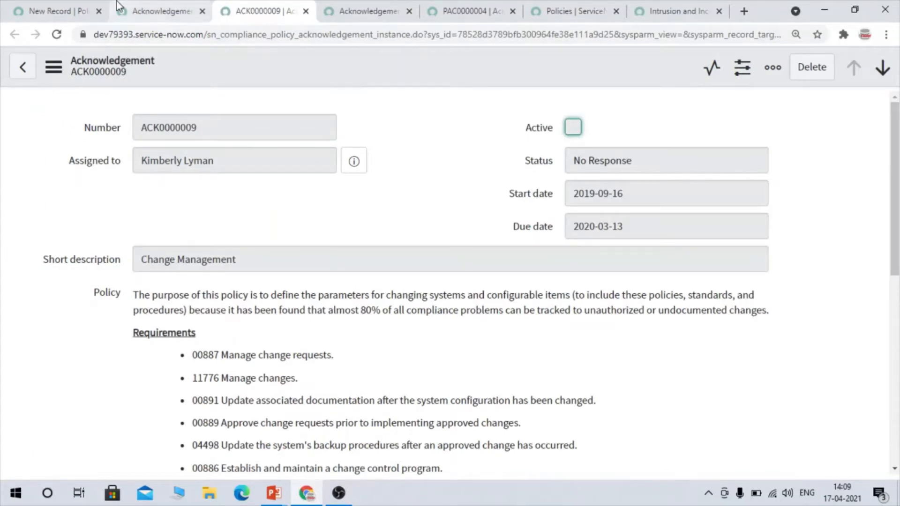
left_click(56, 11)
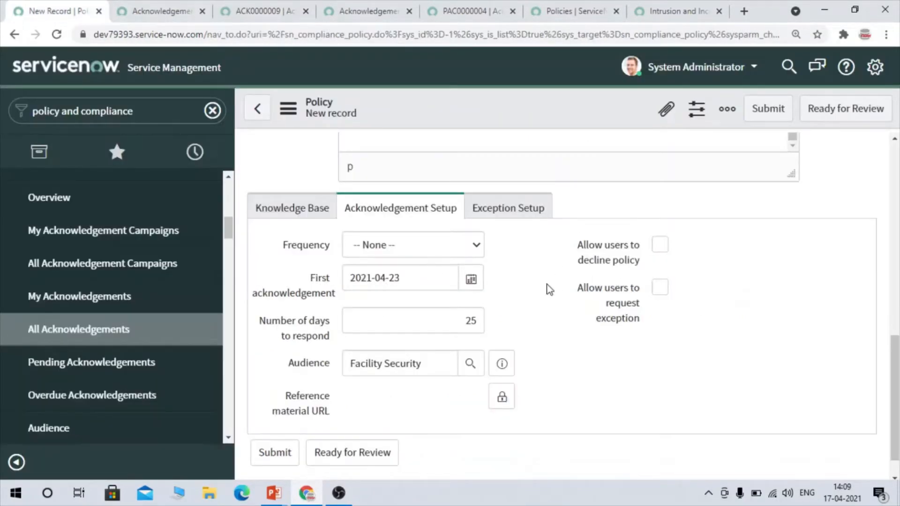
- Allow users to decline the new policy and to request an exception in its acknowledgement setup
mouse_move(632, 251)
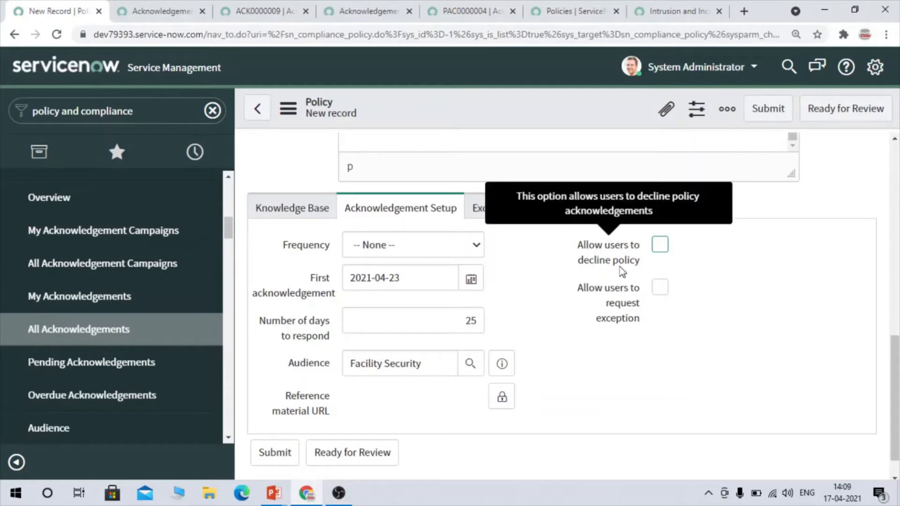
left_click(659, 247)
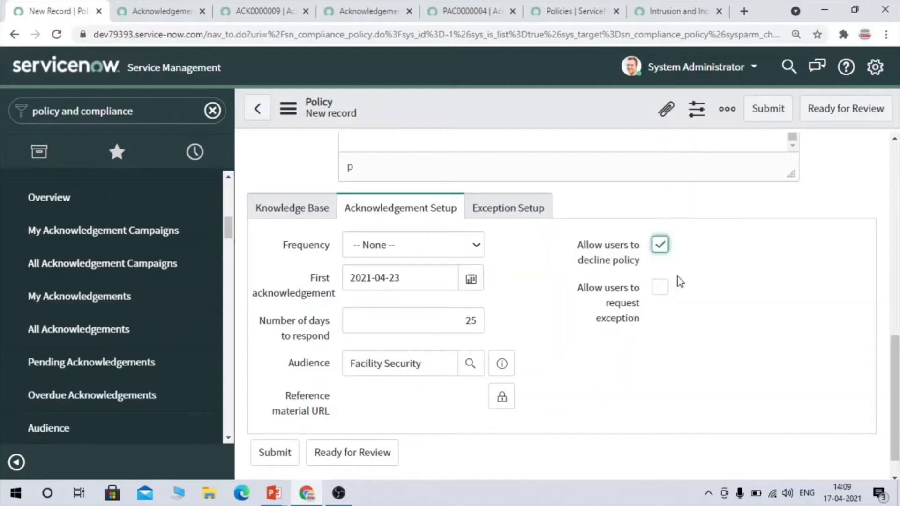
left_click(665, 288)
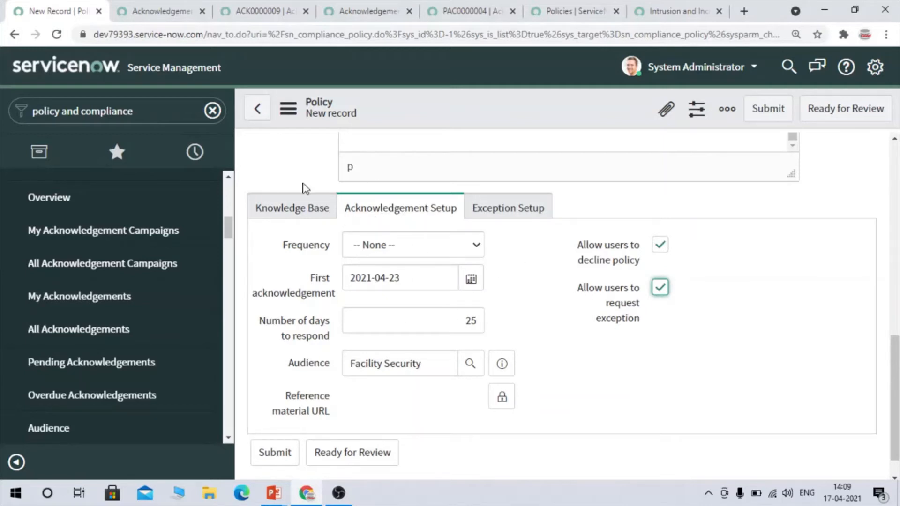
- Open the Audience list from the Policy Acknowledgement modules in a new tab, view the audiences, and return to the new policy record
scroll(65, 419, "down", 2)
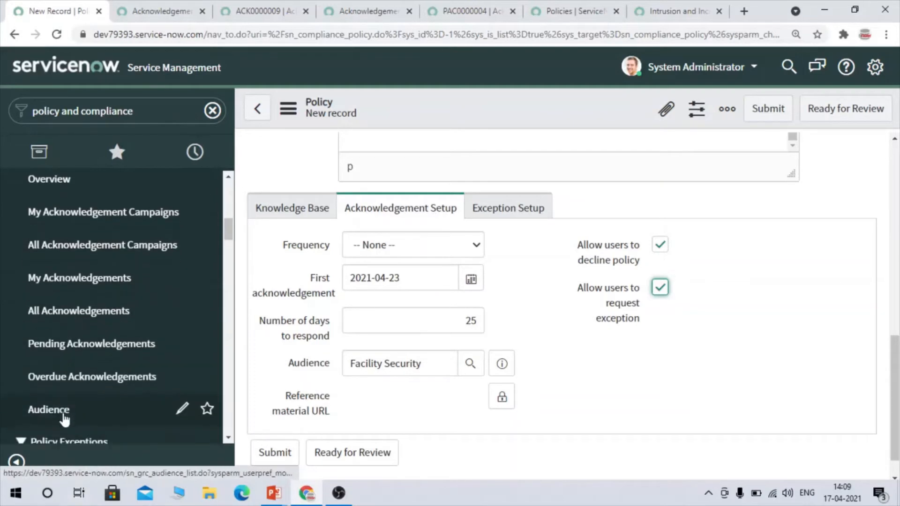
scroll(85, 360, "up", 2)
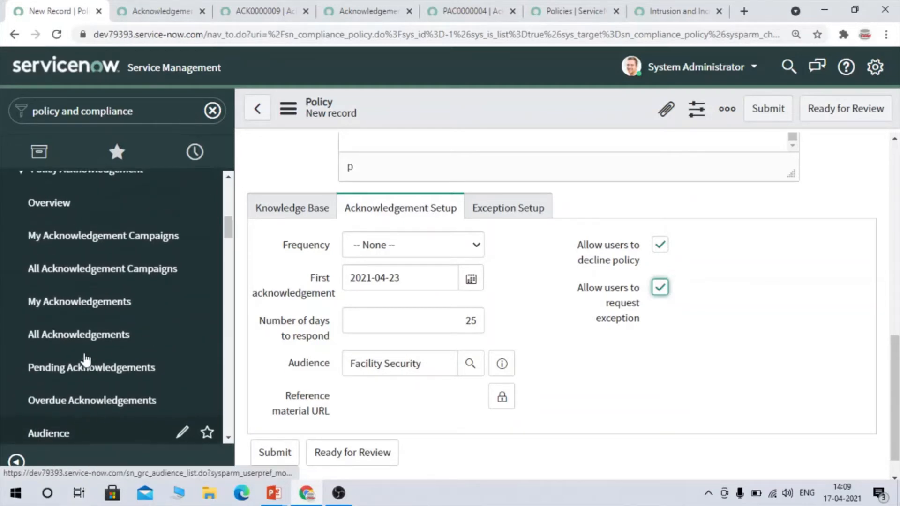
scroll(85, 361, "up", 1)
scroll(85, 359, "down", 1)
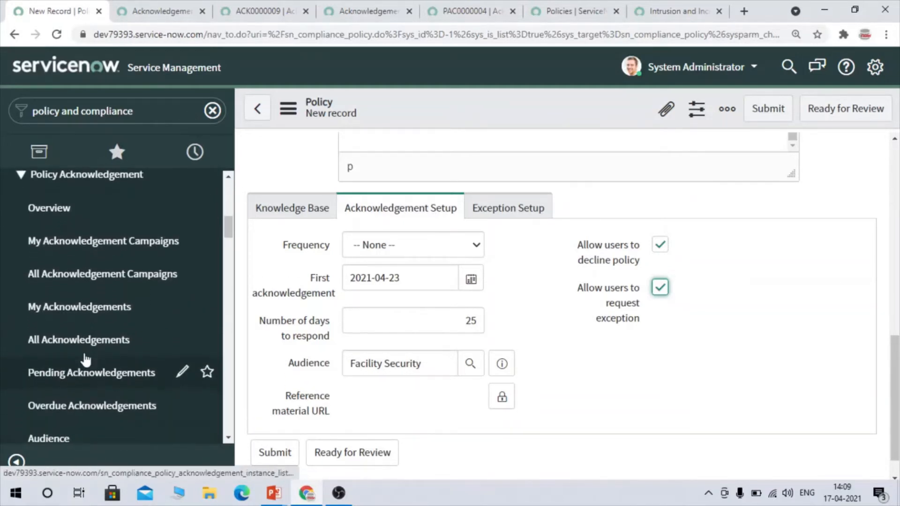
scroll(85, 360, "down", 1)
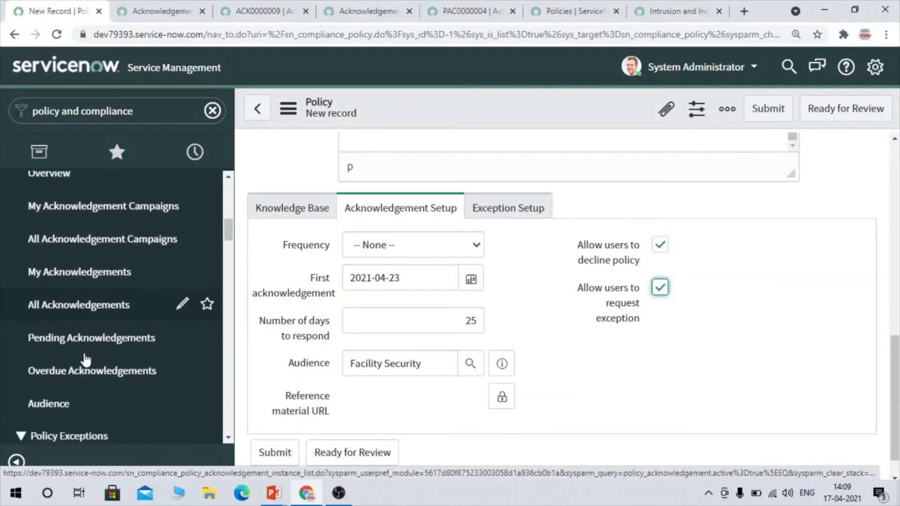
right_click(66, 408)
left_click(160, 308)
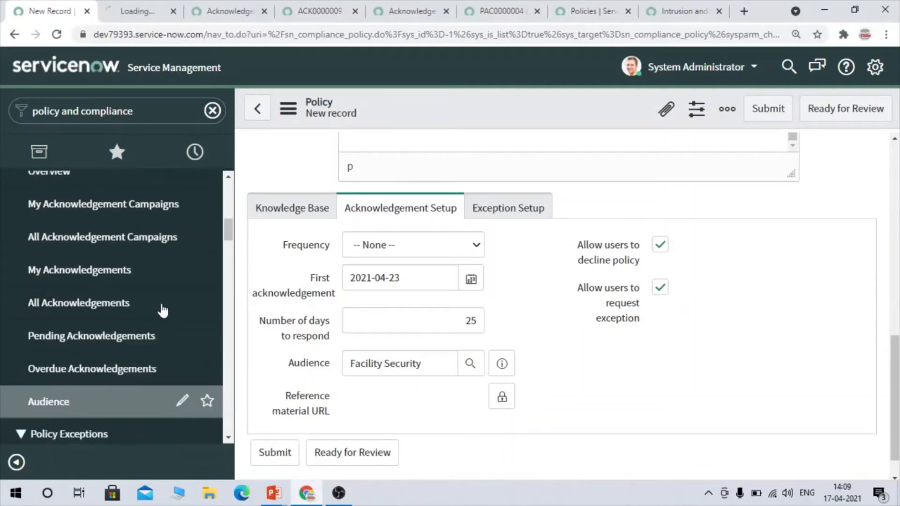
left_click(147, 13)
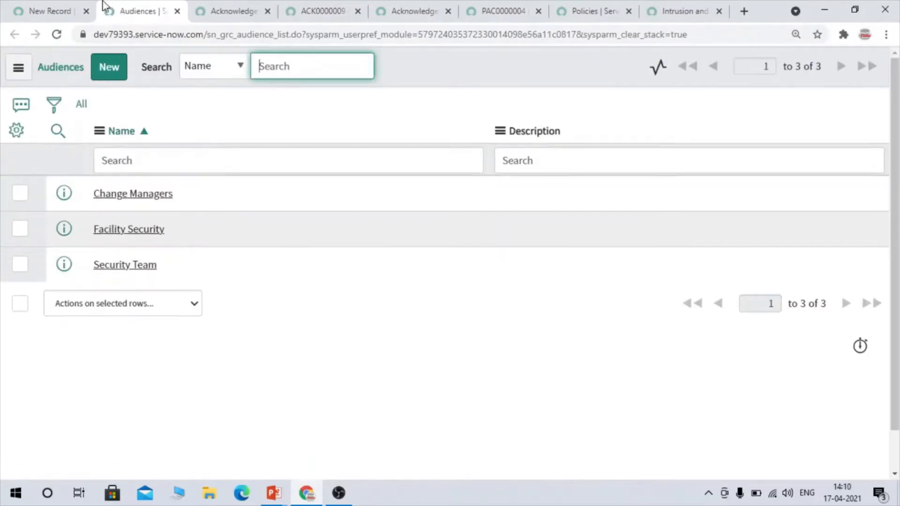
left_click(75, 7)
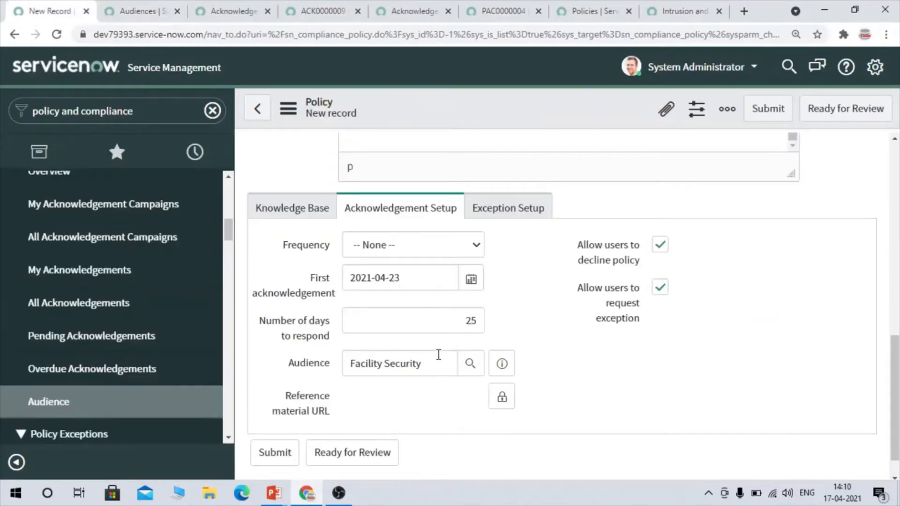
- Review the new policy's audience and its approver and reviewer fields, and go back to the opened Change Management acknowledgement record
left_click_drag(439, 364, 341, 357)
scroll(473, 187, "up", 20)
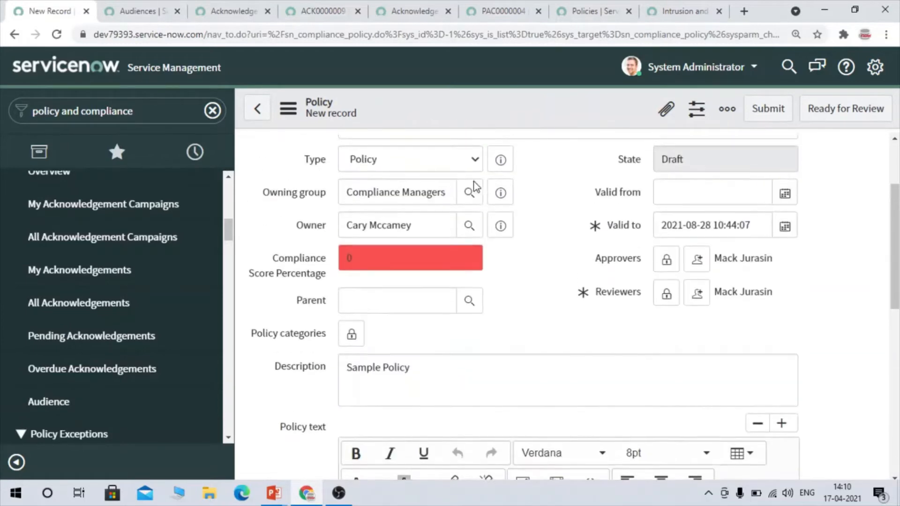
scroll(465, 230, "down", 10)
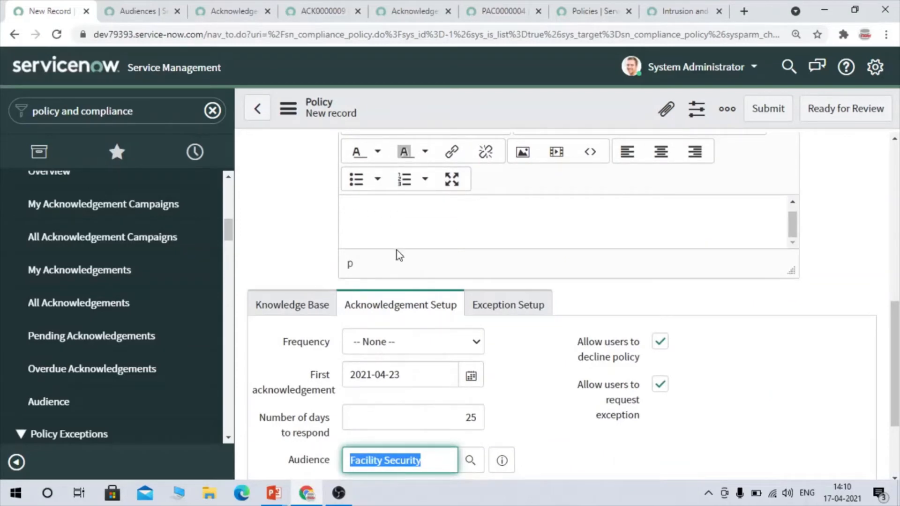
scroll(443, 401, "down", 3)
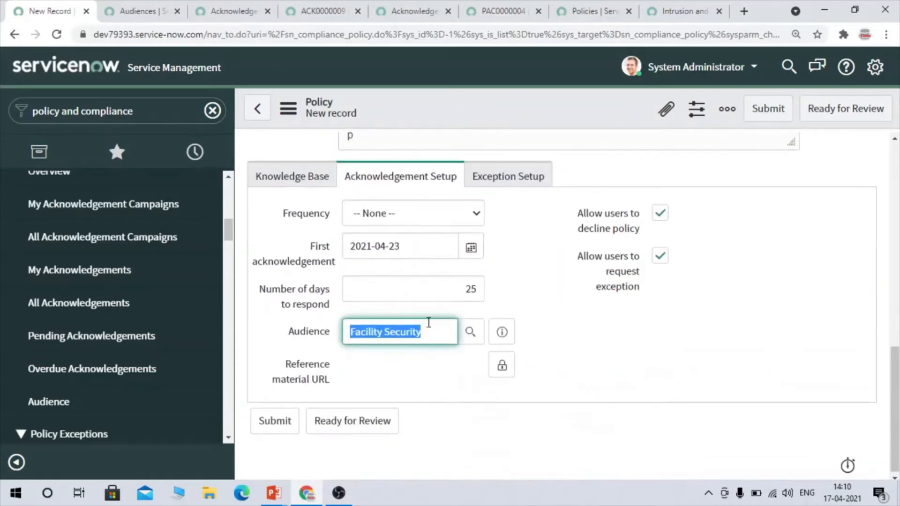
left_click(428, 323)
left_click(328, 6)
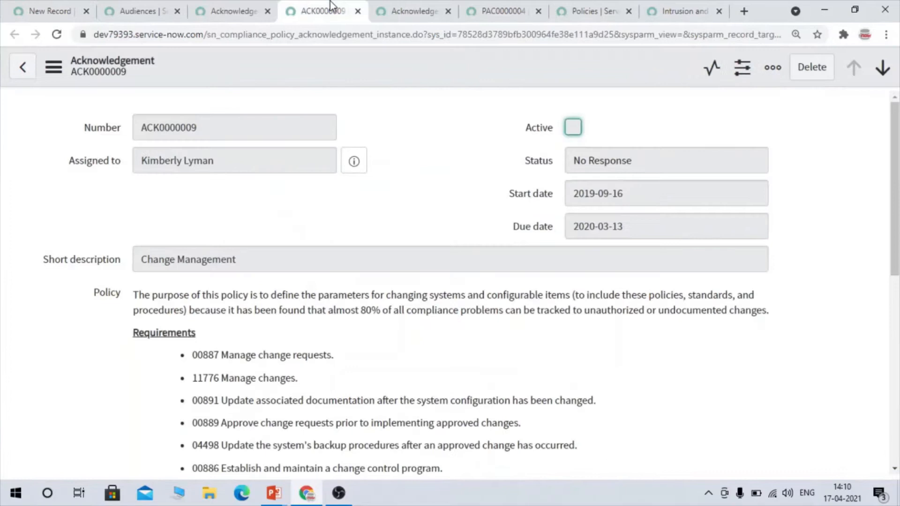
- Glance at the Remote Access Control policy campaign, return to the new policy record, and set its acknowledgement frequency to Monthly
left_click(427, 6)
left_click(495, 7)
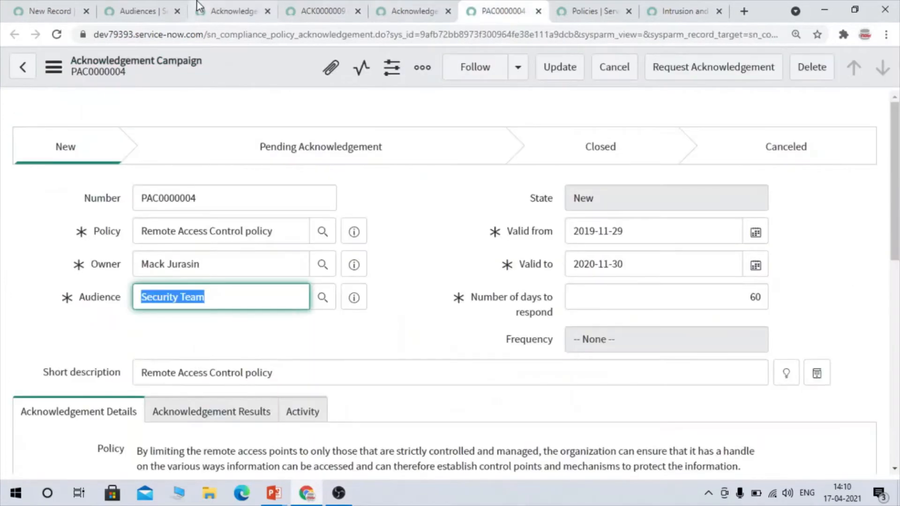
left_click(47, 10)
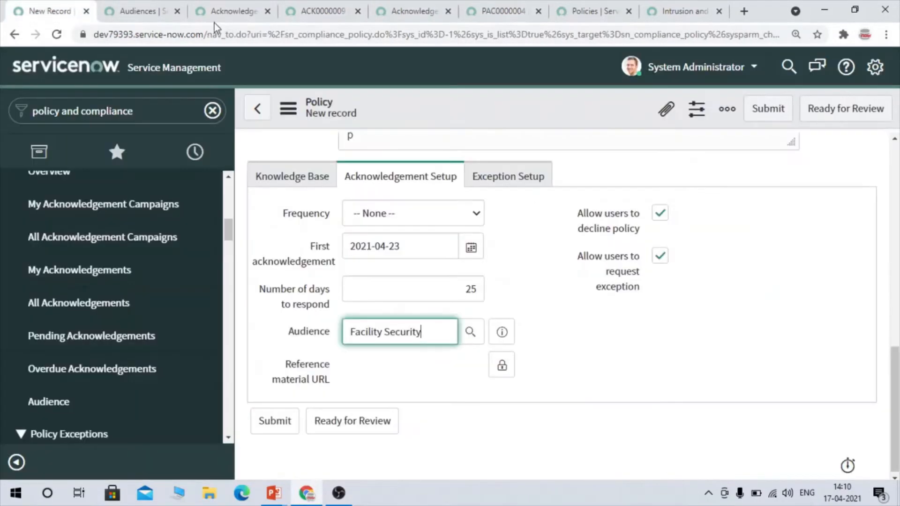
left_click(398, 215)
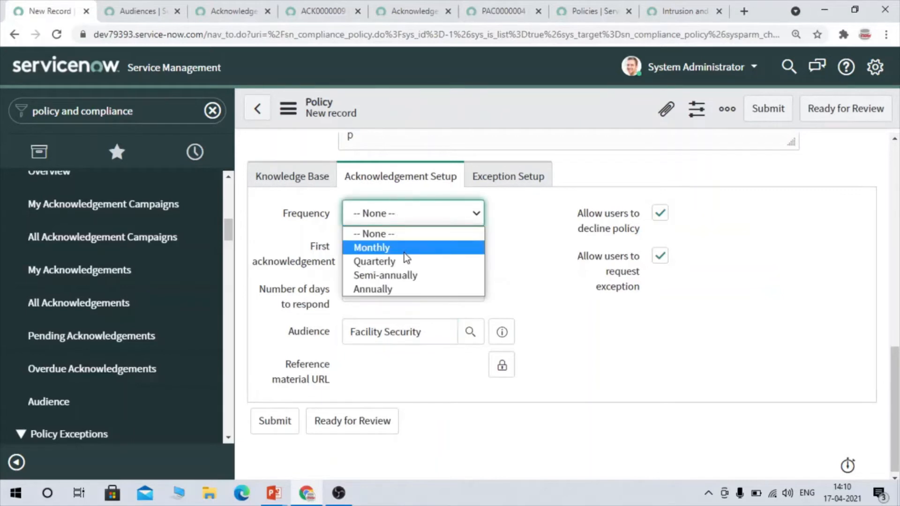
left_click(404, 249)
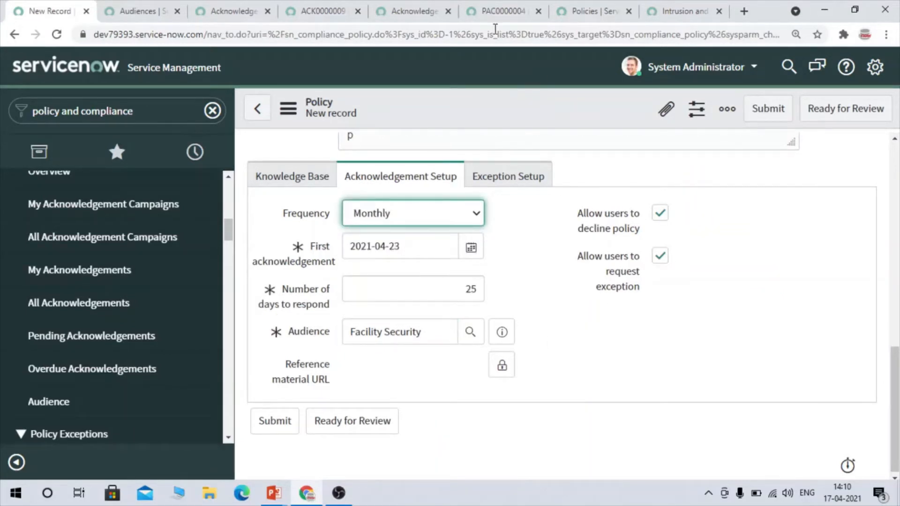
- Open the Remote Access Control policy campaign from the Acknowledgement Campaigns list in a new tab and review its fields and audience
left_click(422, 10)
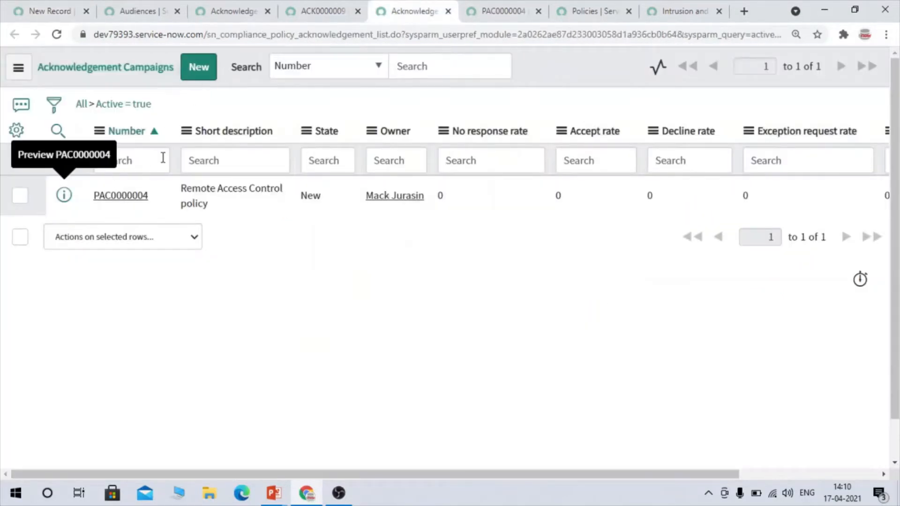
right_click(64, 197)
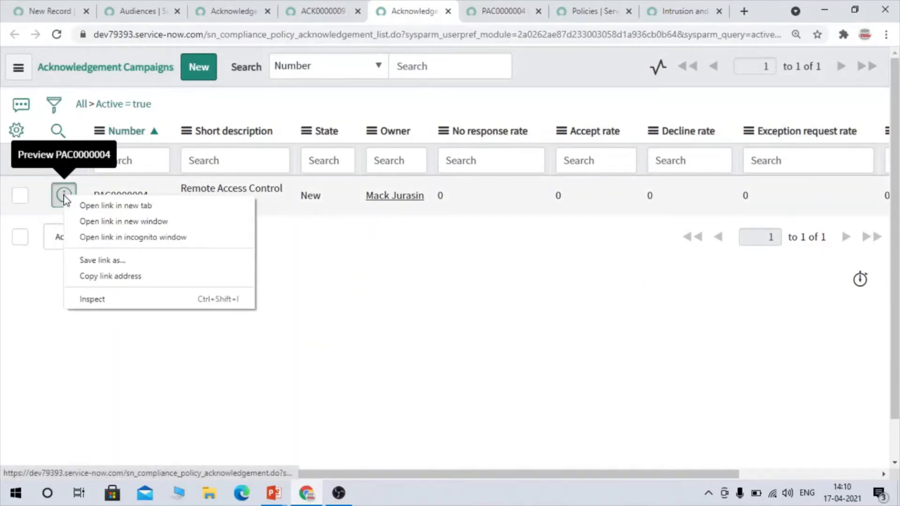
left_click(89, 206)
left_click(428, 9)
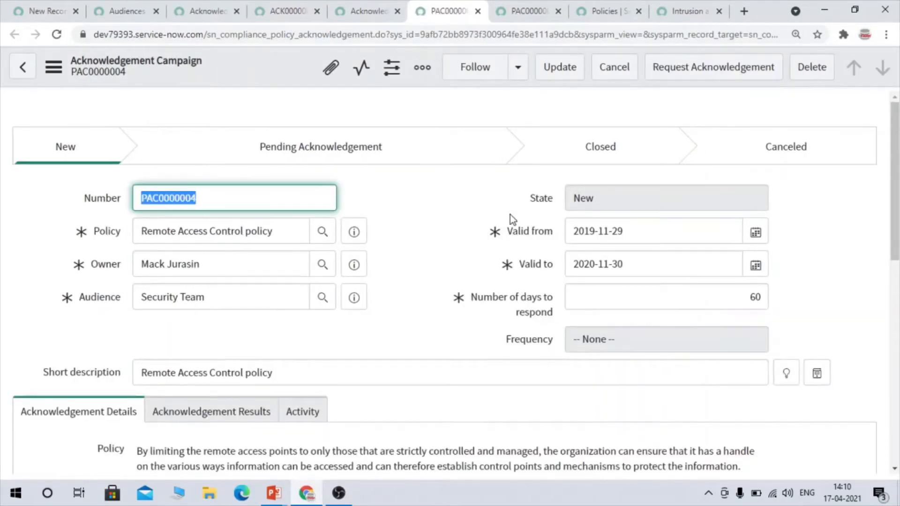
left_click(99, 296)
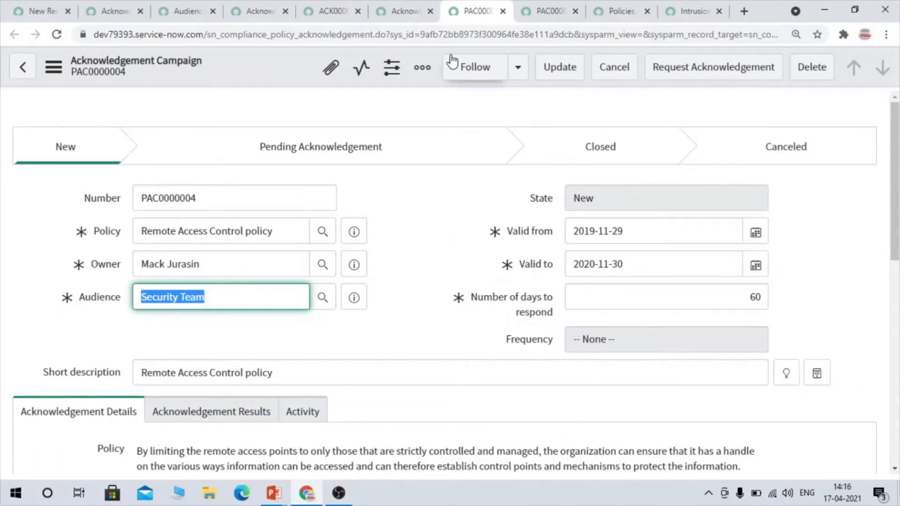
- Examine the status of the opened Change Management acknowledgement, and review the response statuses and table name of the Acknowledgements list
left_click(330, 11)
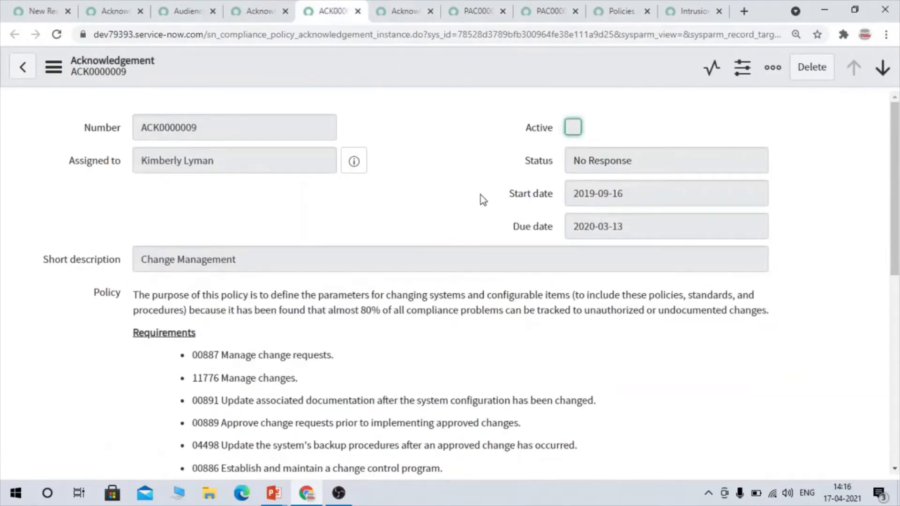
left_click(547, 164)
left_click(235, 3)
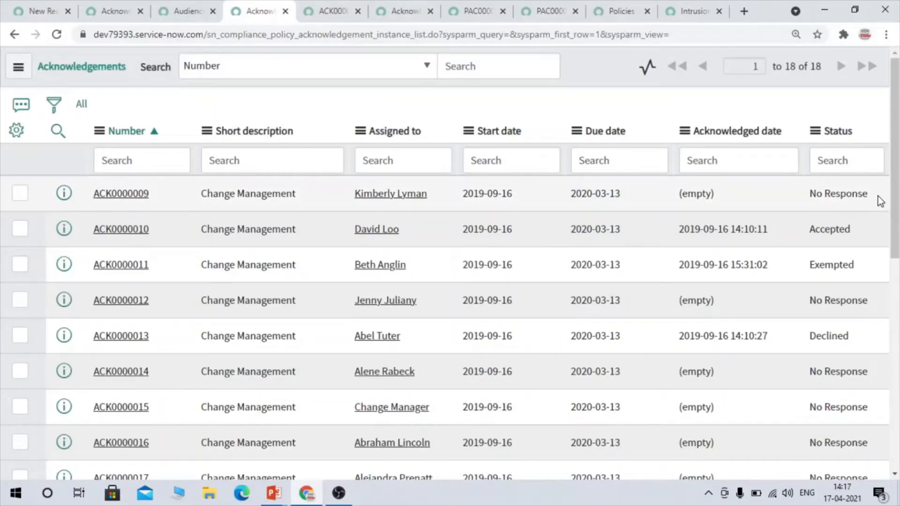
left_click_drag(855, 231, 800, 233)
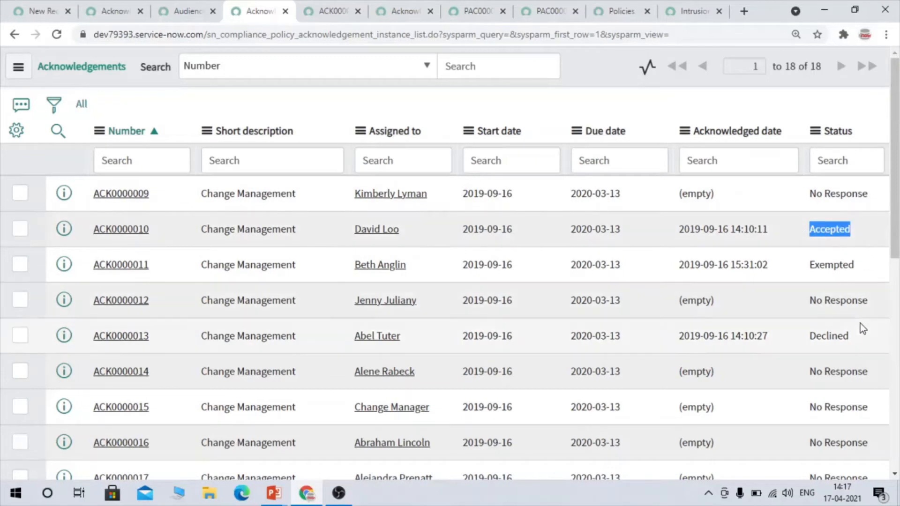
left_click_drag(853, 336, 798, 339)
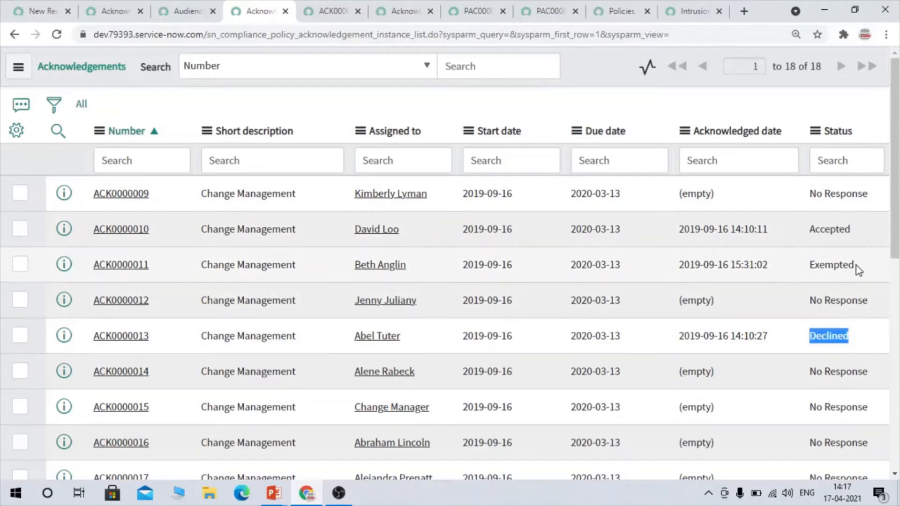
left_click_drag(860, 266, 807, 262)
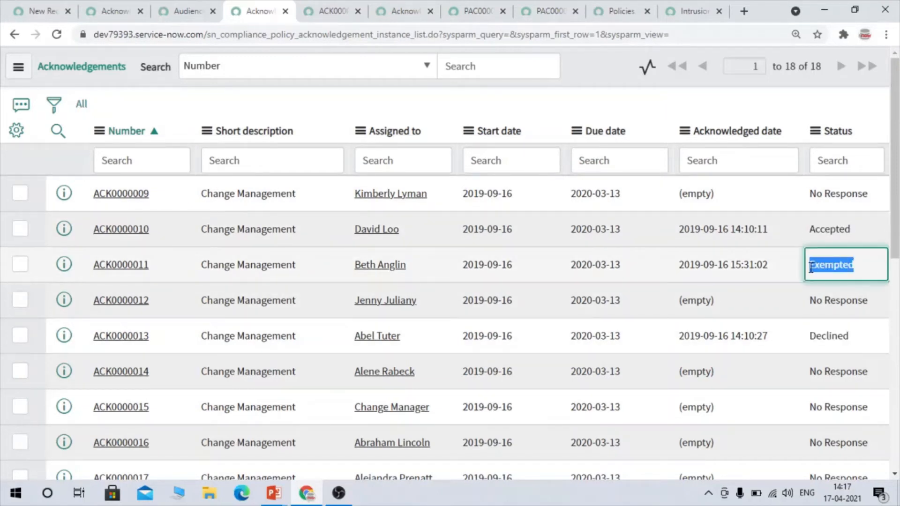
left_click_drag(879, 204, 823, 207)
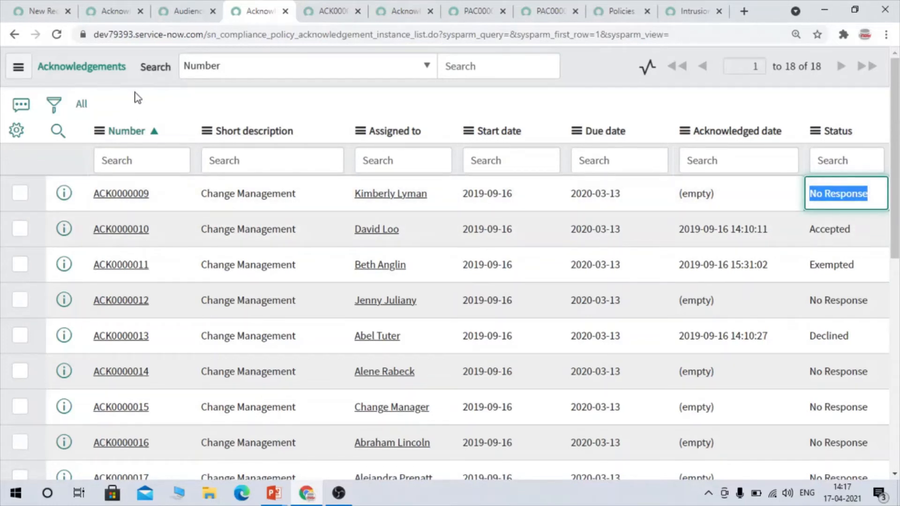
double_click(301, 38)
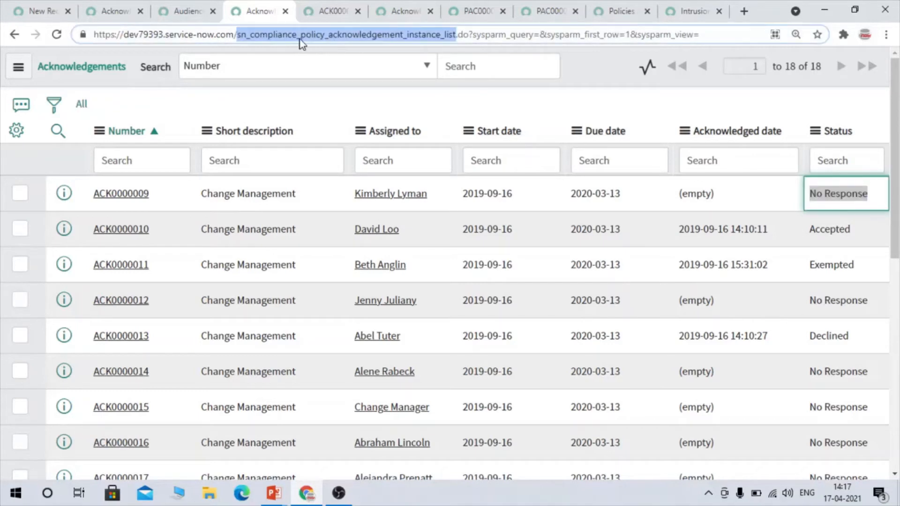
left_click(374, 103)
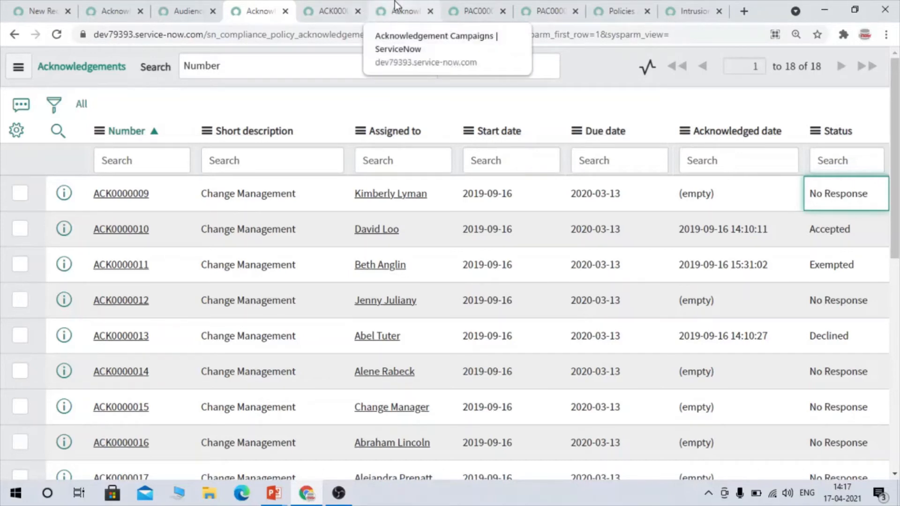
- Set the maximum exception duration to 20 days in the new policy's Exception Setup
left_click(41, 10)
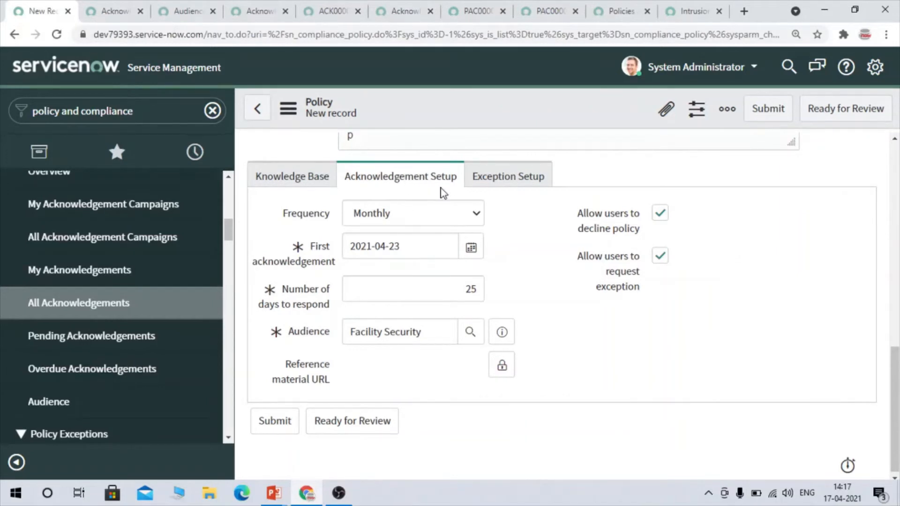
left_click(484, 183)
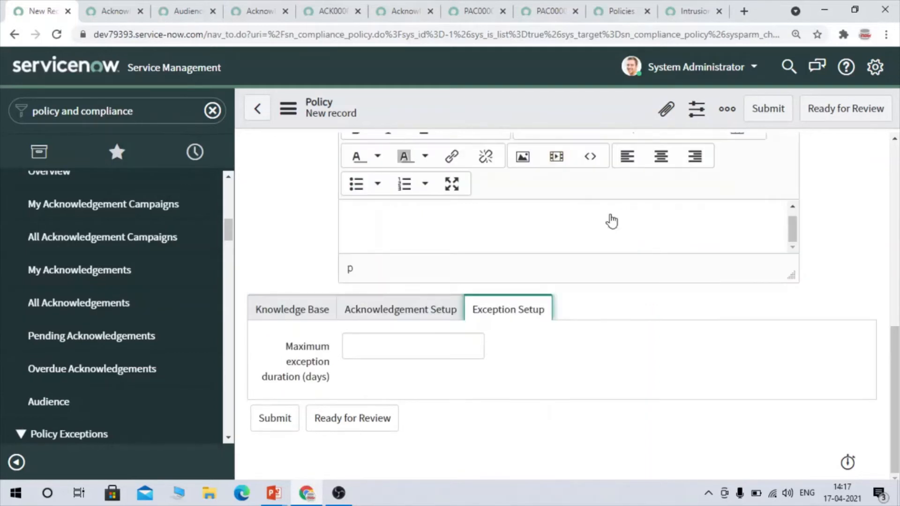
left_click(383, 354)
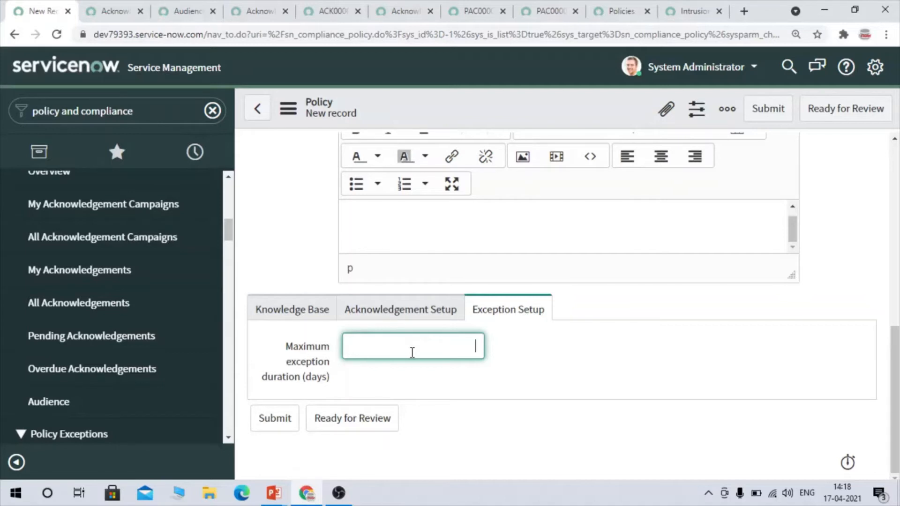
type("20")
left_click_drag(456, 346, 519, 360)
left_click(517, 354)
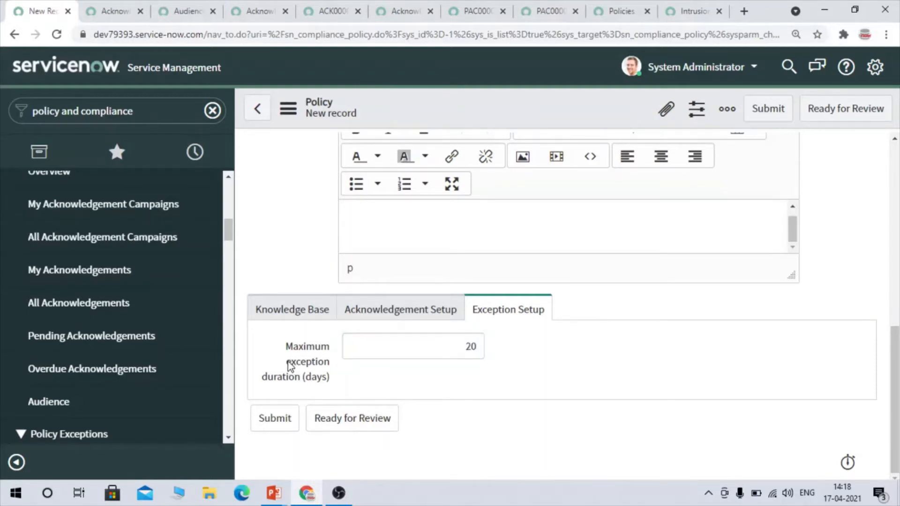
mouse_move(288, 381)
left_click_drag(448, 342, 536, 358)
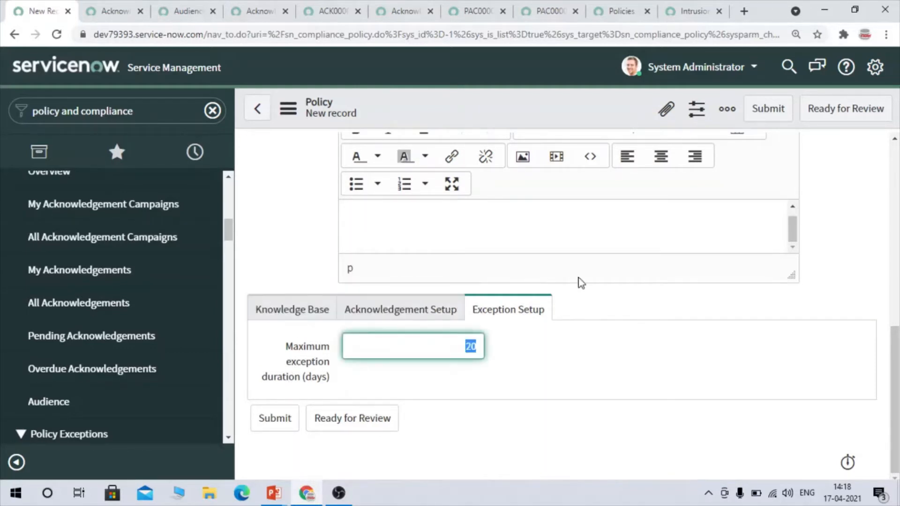
- Check the completed fields of the new policy form and save the record without leaving it
scroll(561, 268, "up", 10)
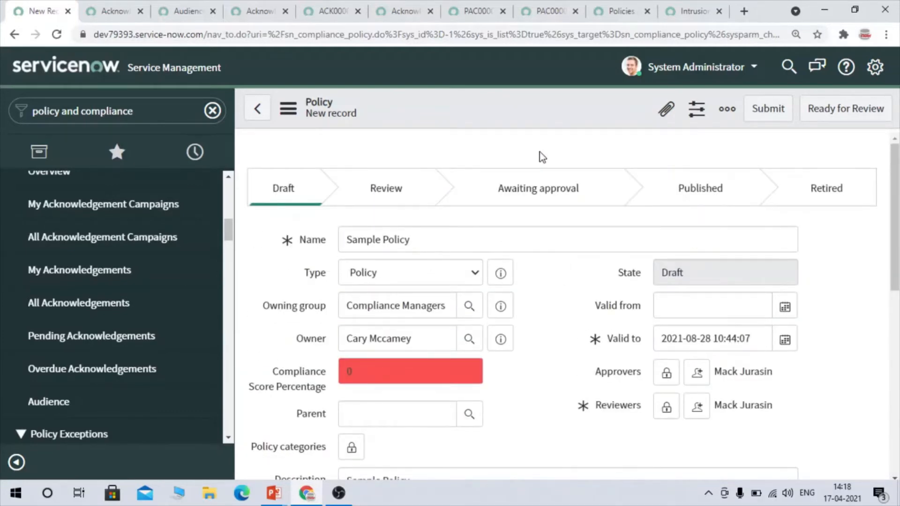
scroll(618, 232, "down", 10)
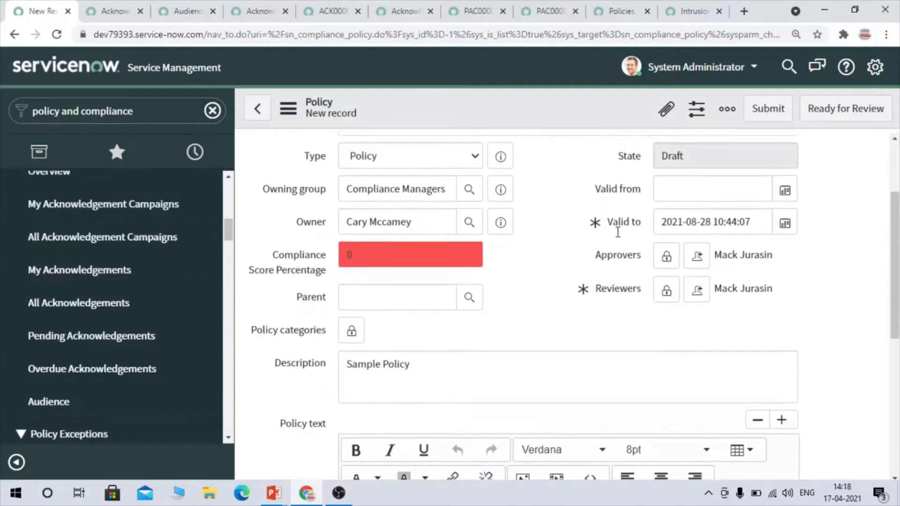
left_click(600, 401)
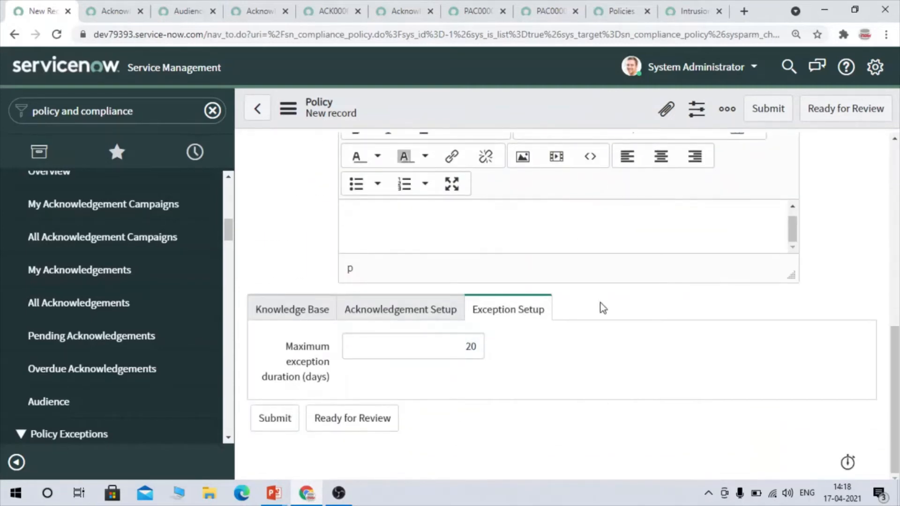
scroll(598, 281, "up", 10)
right_click(530, 108)
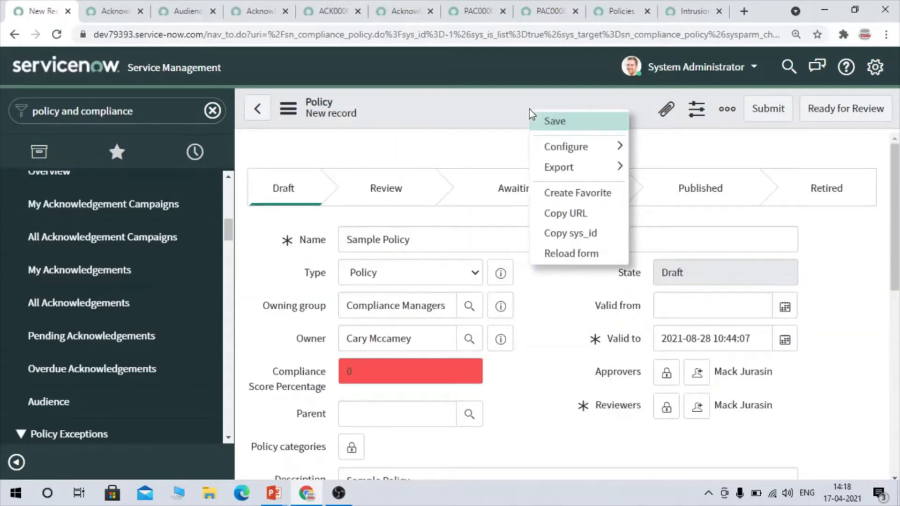
left_click(560, 123)
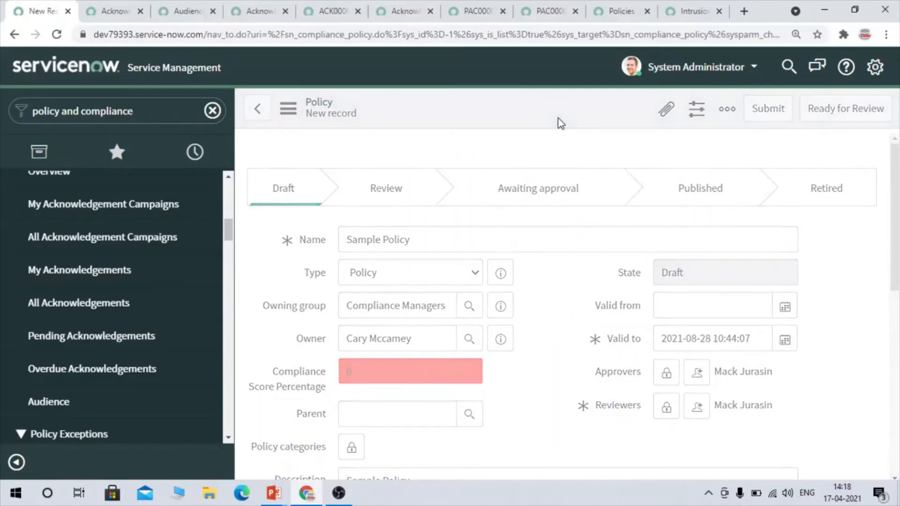
- Close all the other open browser tabs so that only the saved Sample Policy record remains
left_click(213, 11)
left_click(213, 11)
left_click(213, 11)
left_click(213, 11)
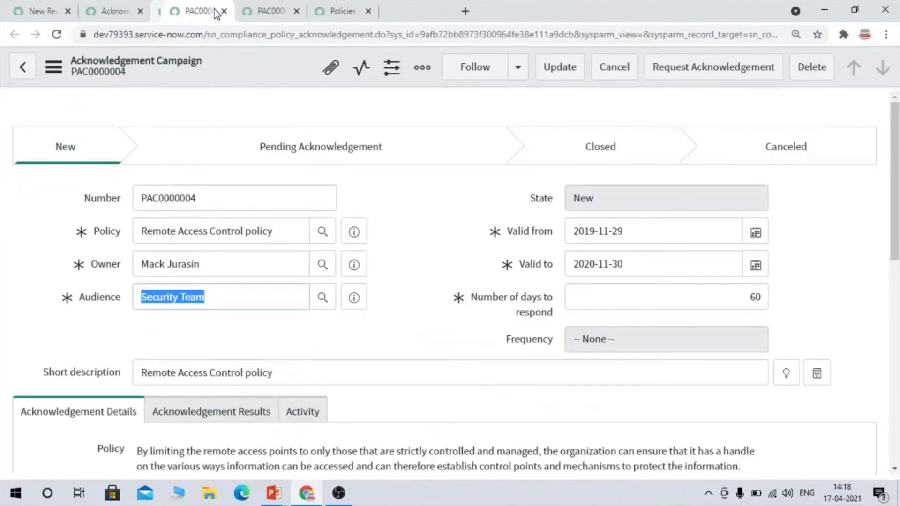
left_click(213, 11)
left_click(213, 11)
left_click(213, 12)
left_click(213, 11)
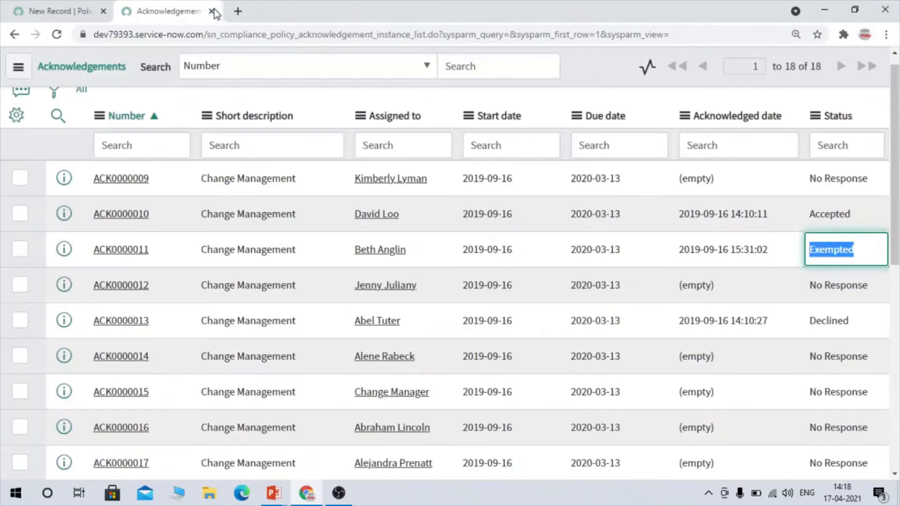
left_click(214, 11)
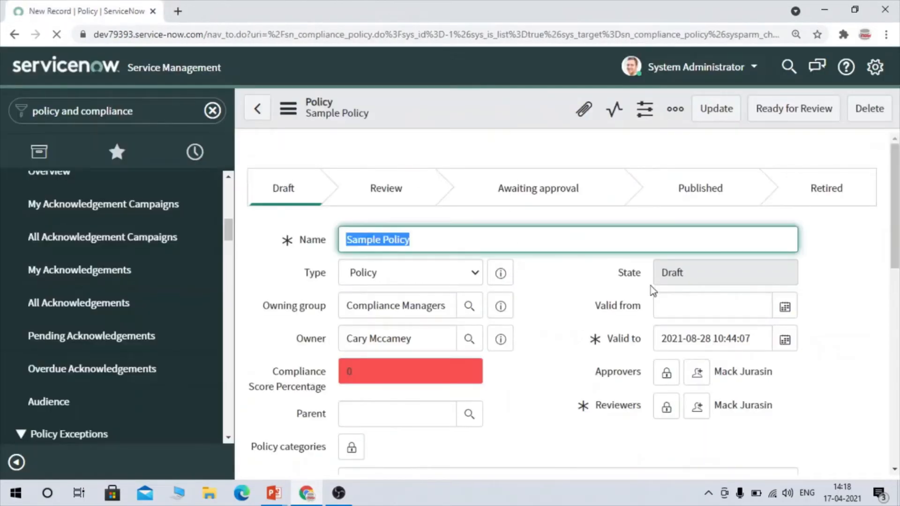
- Review the saved Sample Policy form and its related lists, and display the Control Objectives related list
scroll(651, 288, "down", 3)
scroll(651, 287, "up", 3)
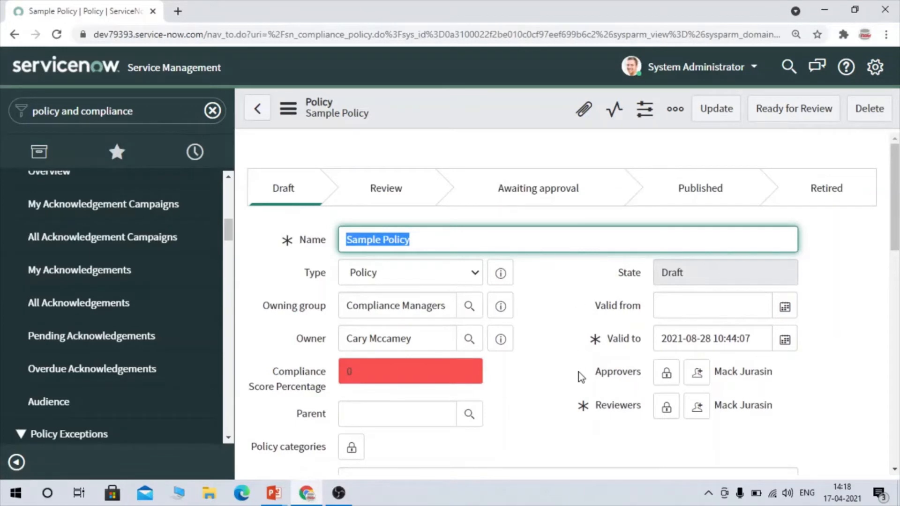
scroll(581, 376, "down", 10)
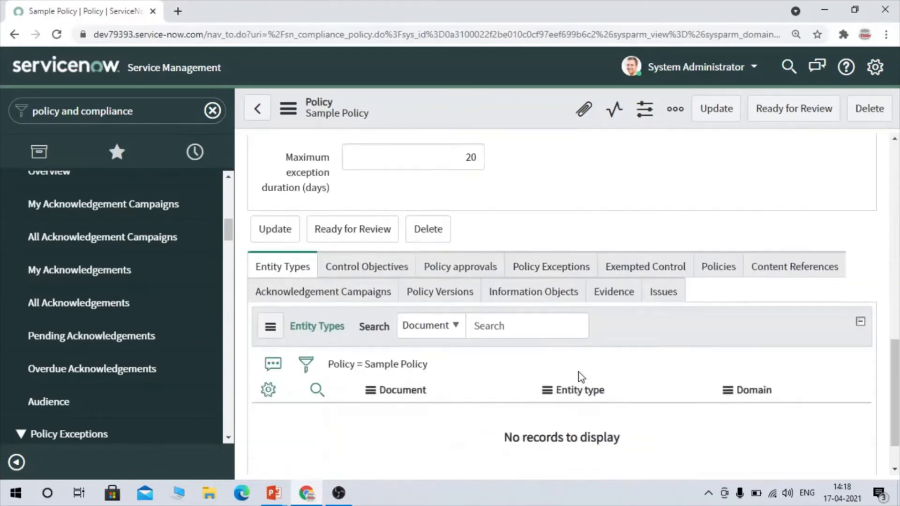
scroll(573, 249, "up", 10)
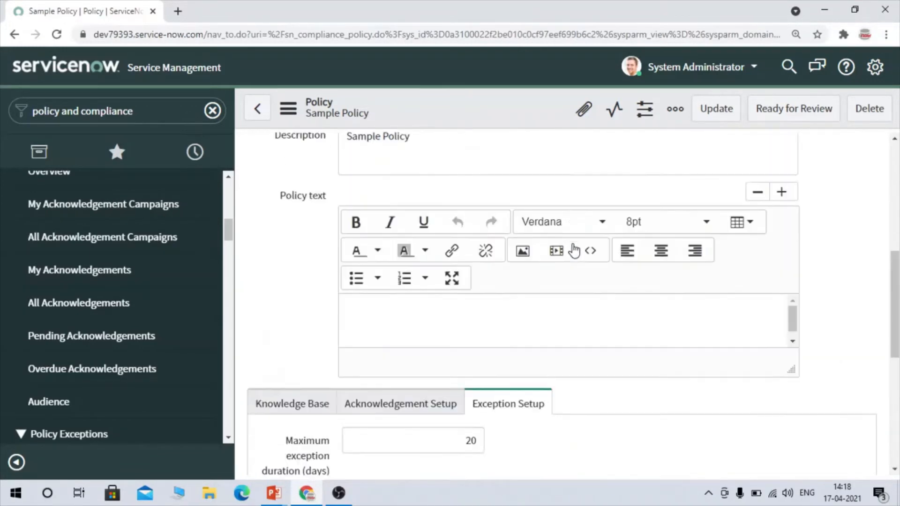
scroll(574, 251, "down", 10)
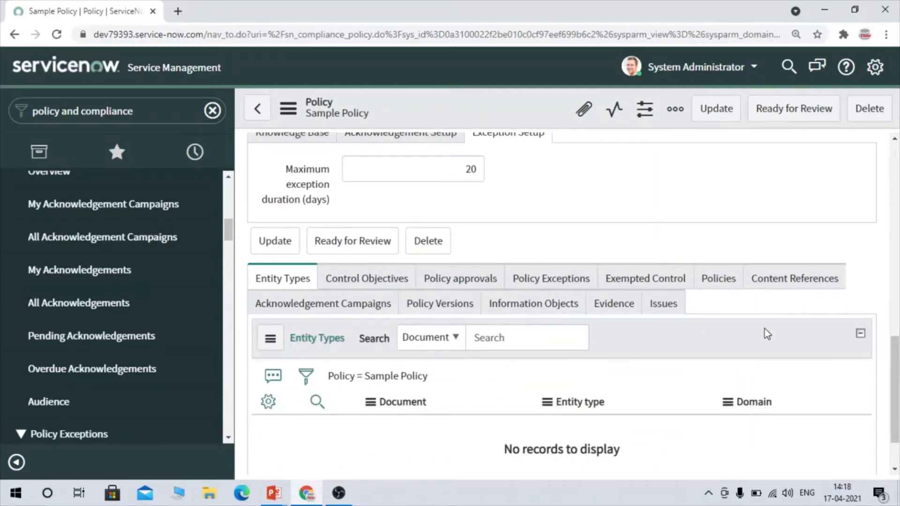
scroll(767, 333, "down", 1)
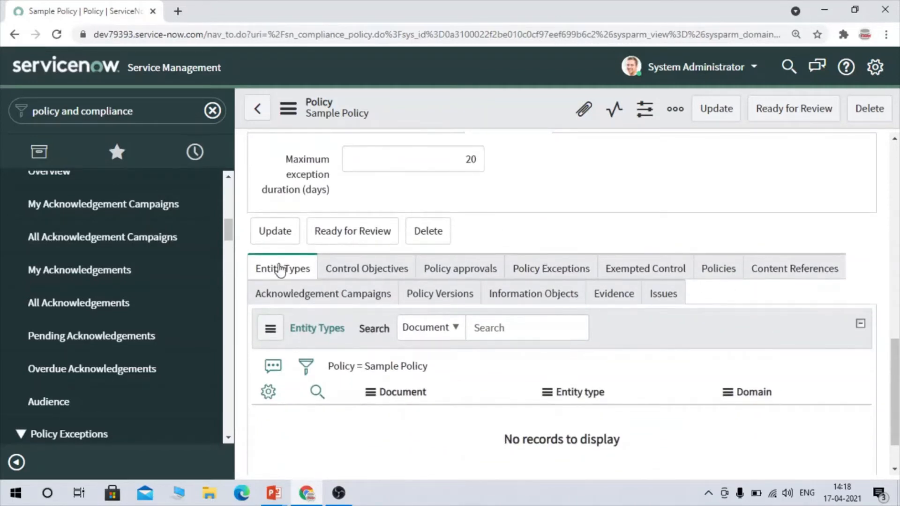
left_click(377, 275)
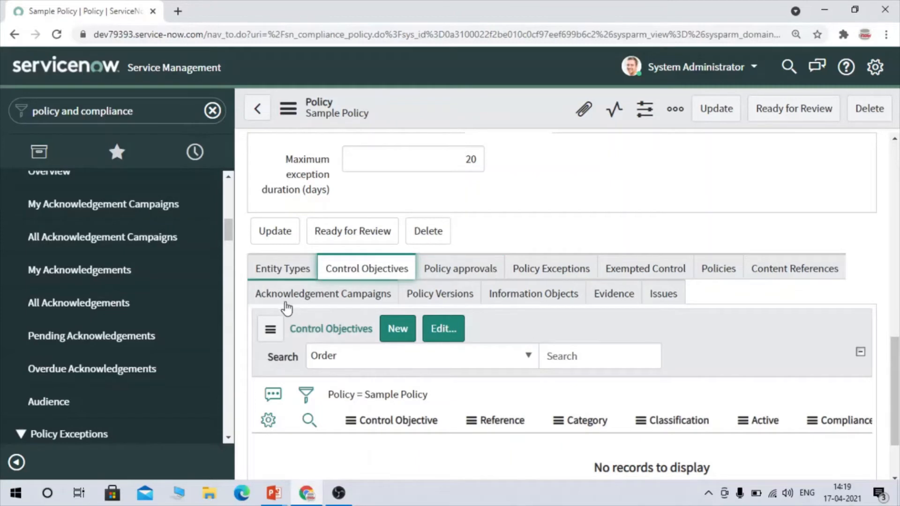
- View the Policy approvals related list of Sample Policy and check the assigned approver and the policy's lifecycle stages
left_click(481, 260)
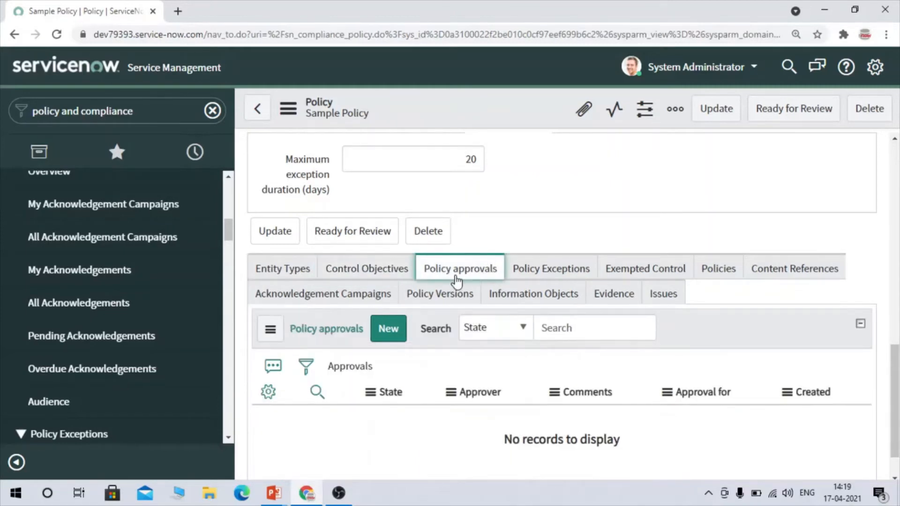
scroll(561, 257, "up", 10)
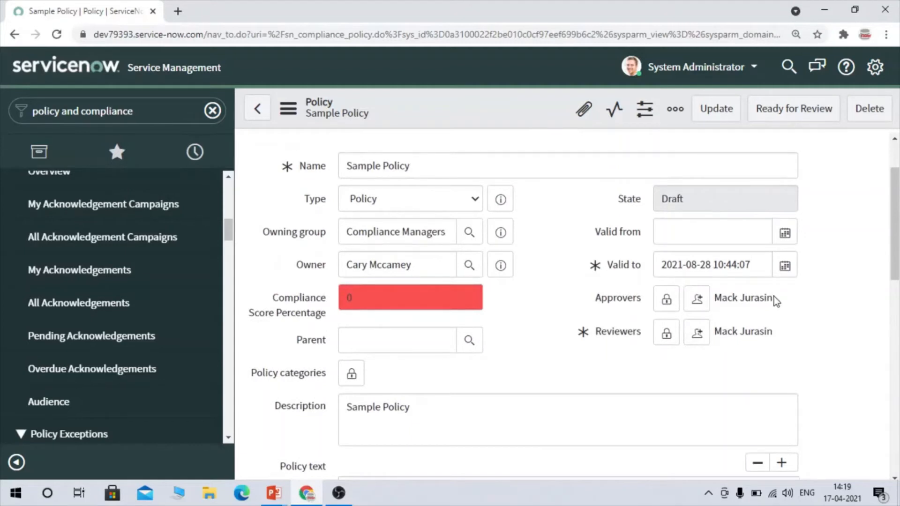
left_click_drag(773, 298, 715, 299)
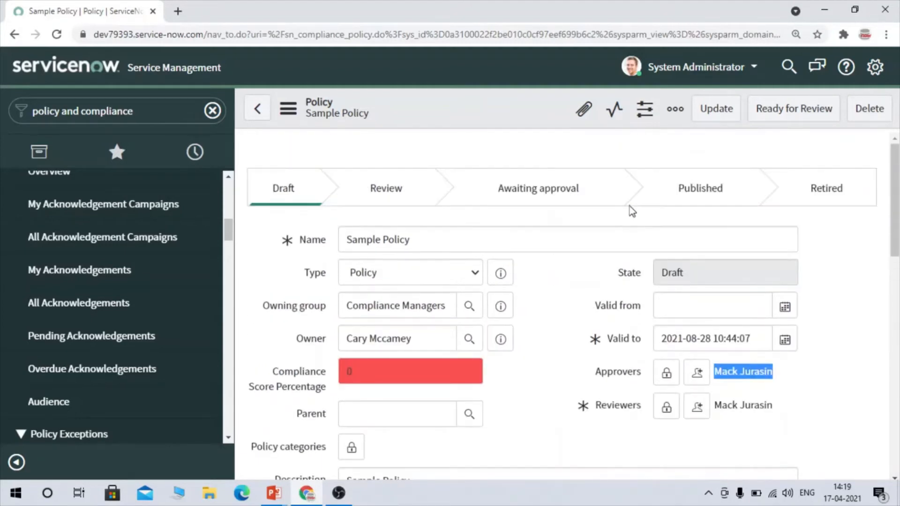
scroll(569, 195, "down", 5)
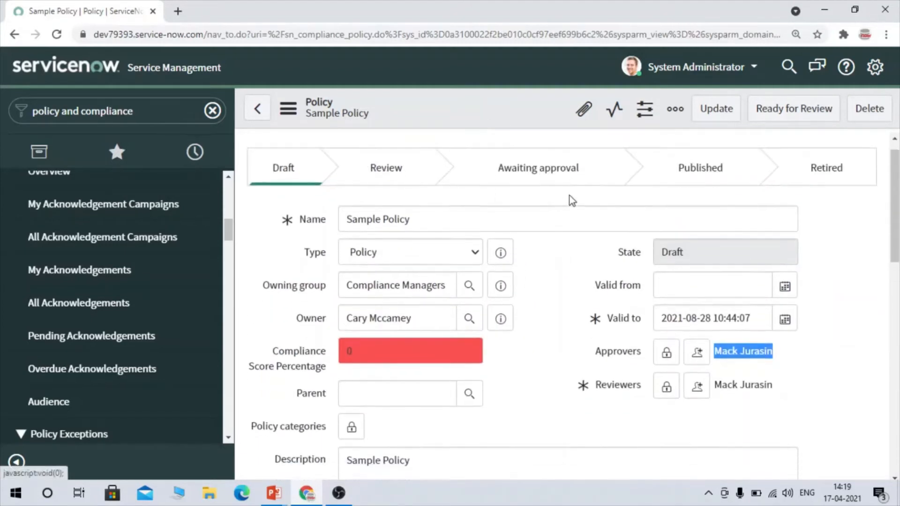
scroll(569, 194, "down", 8)
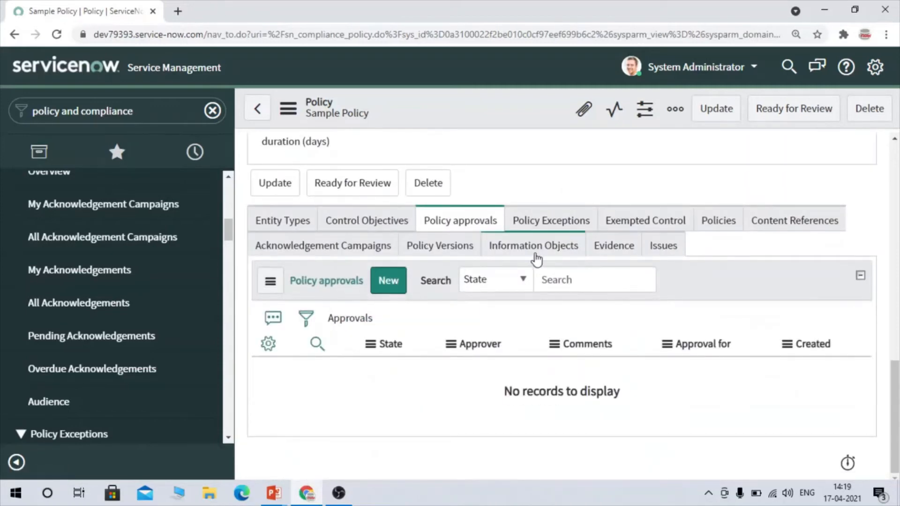
- View the Policy Exceptions, Exempted Control, Policies and Content References related lists of Sample Policy
left_click(571, 227)
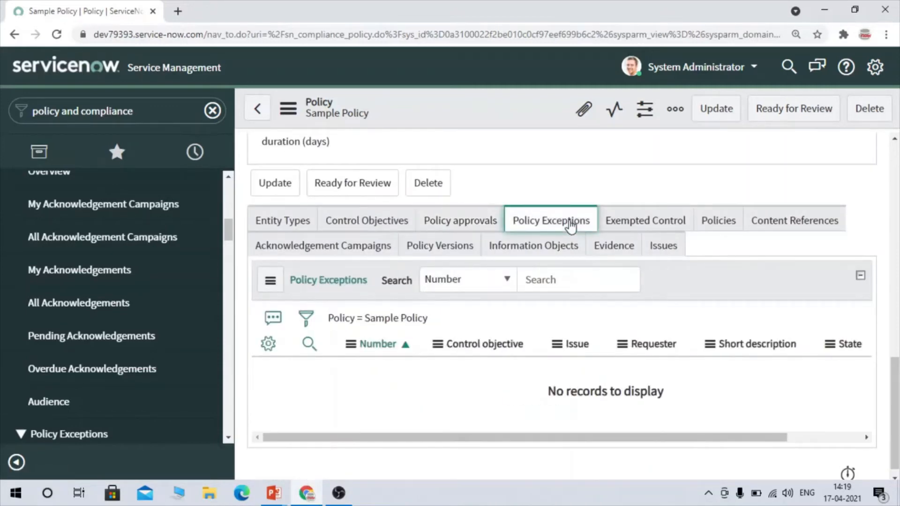
left_click(632, 227)
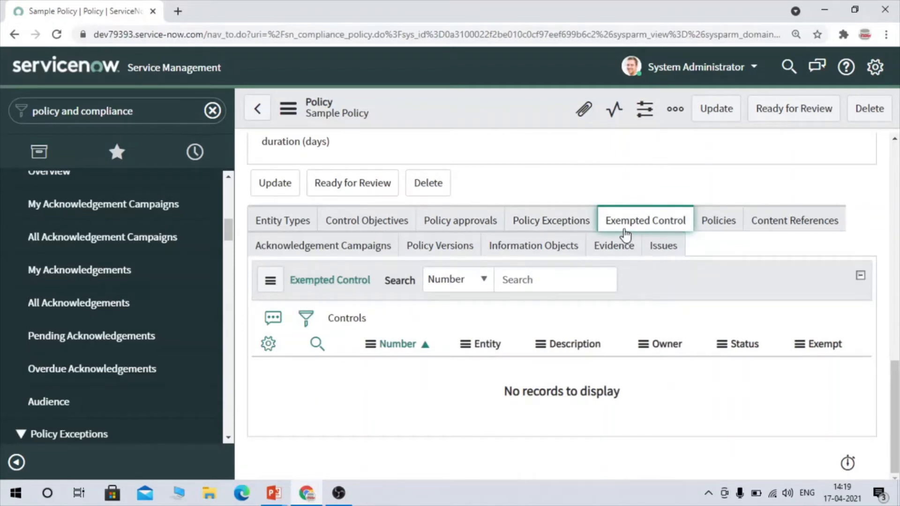
left_click(743, 221)
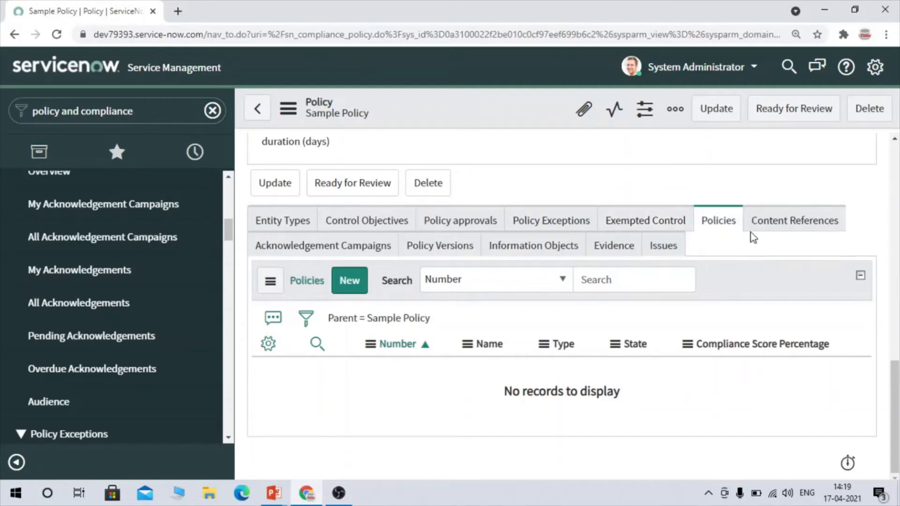
left_click(808, 217)
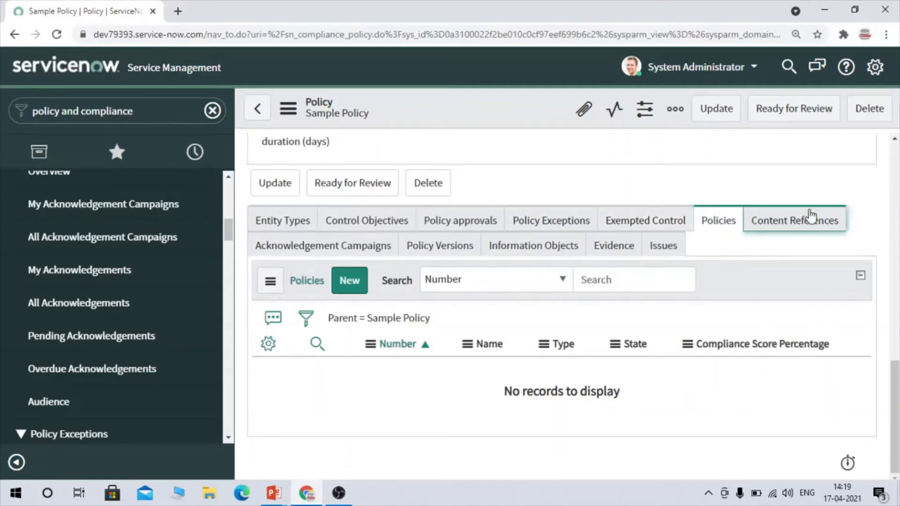
scroll(572, 338, "up", 1)
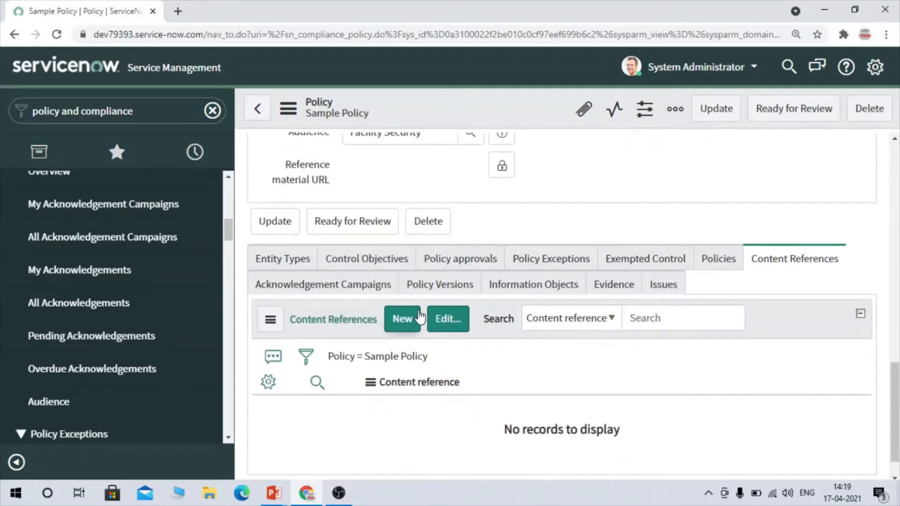
- View the Acknowledgement Campaigns related list and compare it with the lifecycle stages of Sample Policy
left_click(331, 286)
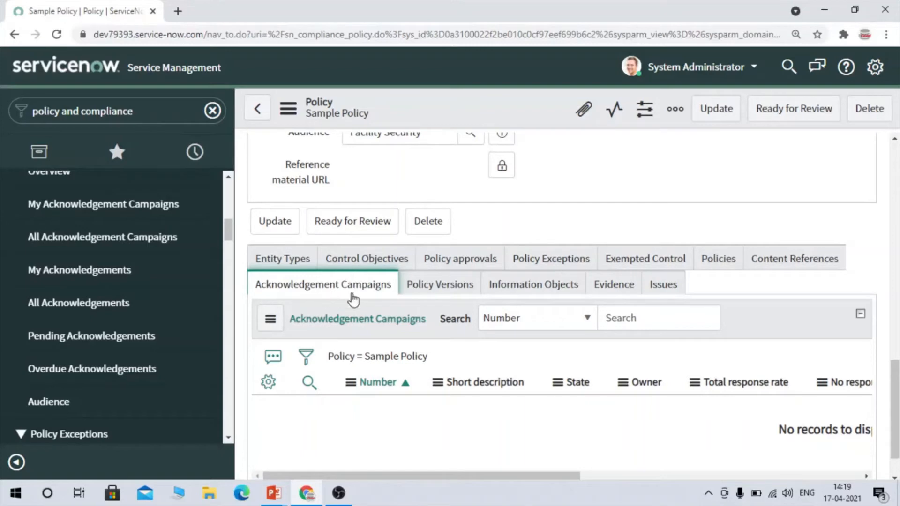
scroll(588, 220, "up", 10)
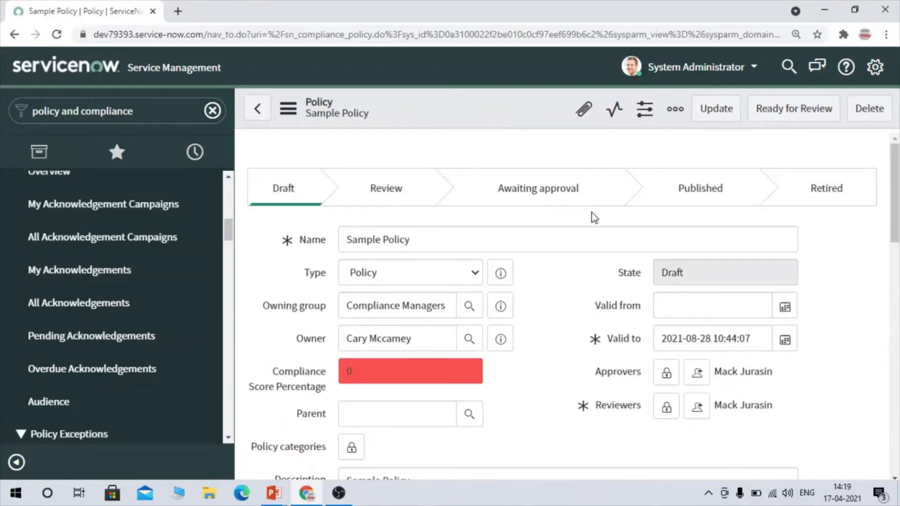
scroll(738, 200, "down", 10)
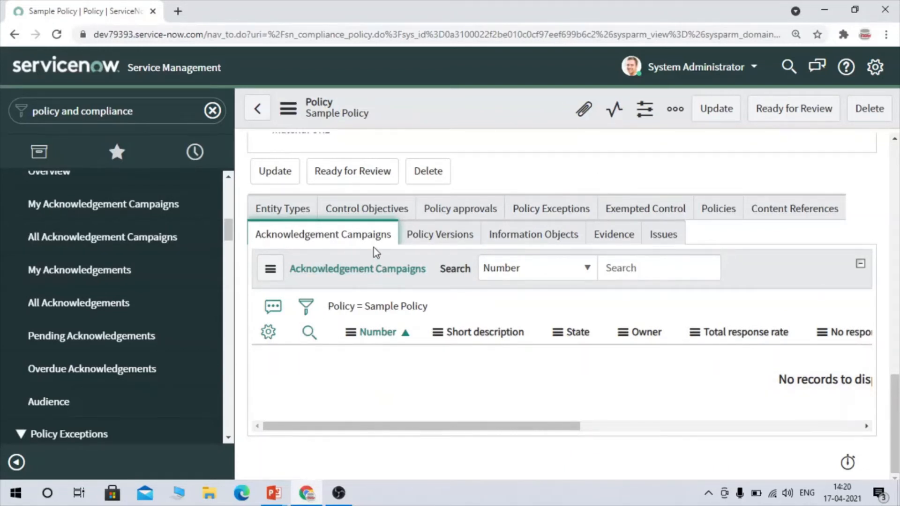
- View the Policy Versions, Information Objects, Evidence and Issues related lists of Sample Policy
left_click(410, 243)
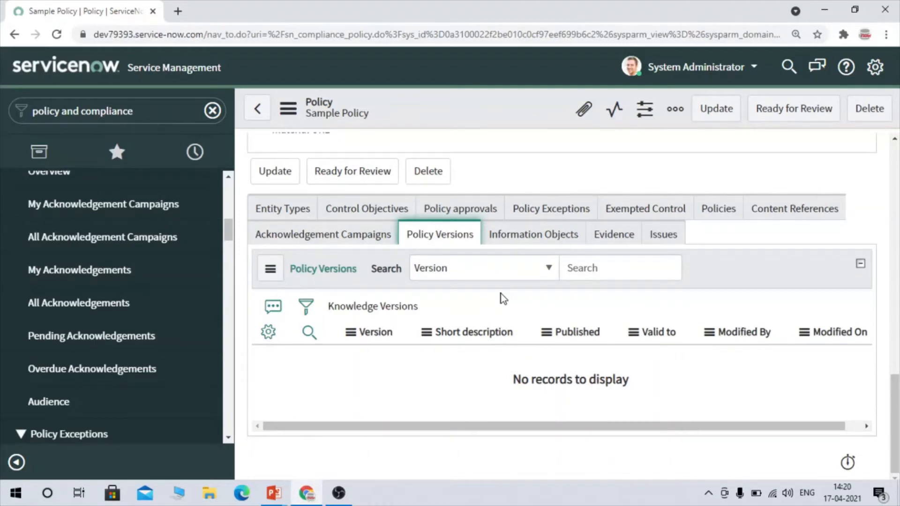
left_click(498, 236)
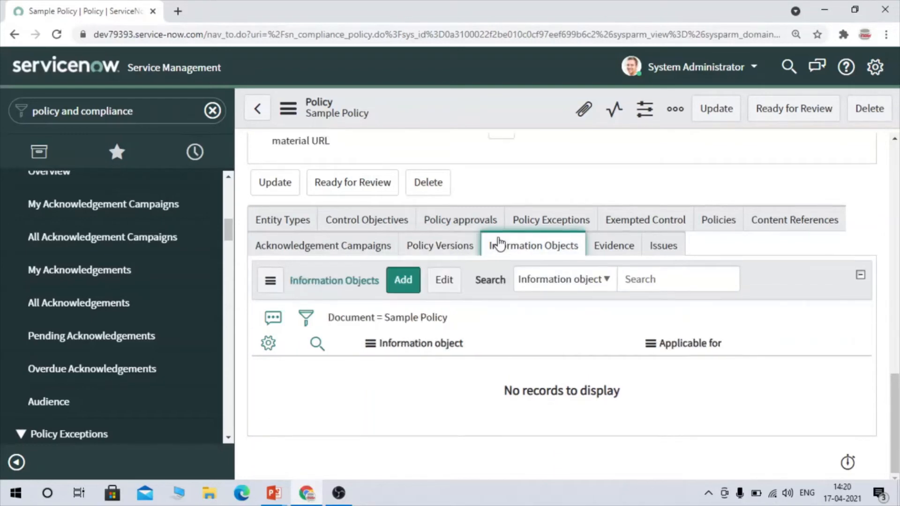
left_click(617, 250)
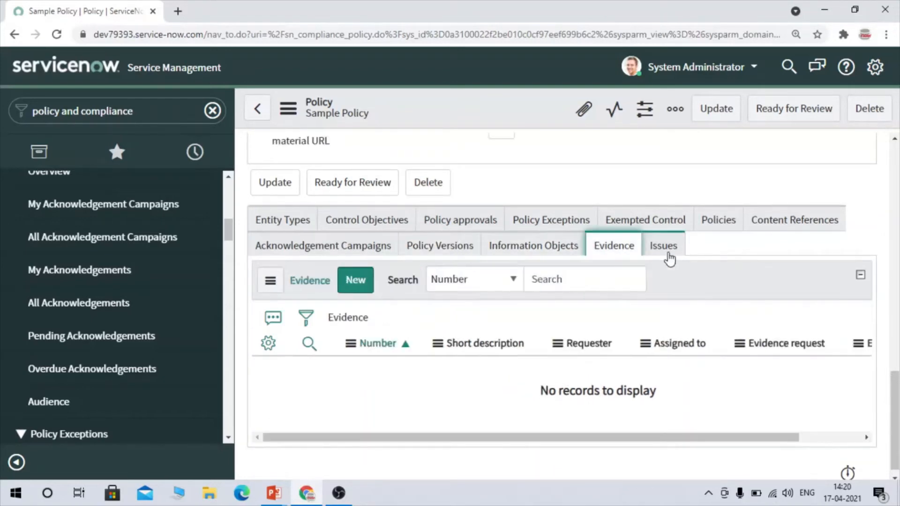
left_click(665, 248)
- Submit Sample Policy as ready for review and check the reviewer assigned to it
scroll(642, 293, "up", 15)
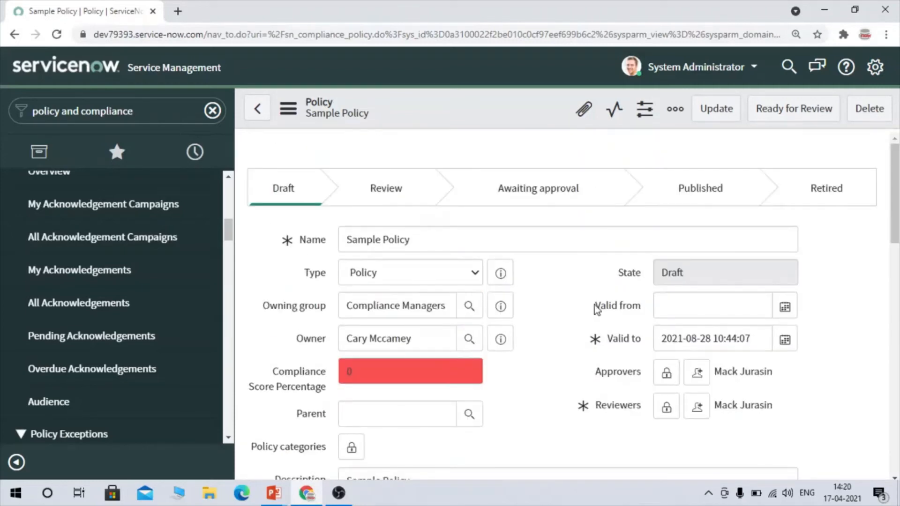
left_click(820, 107)
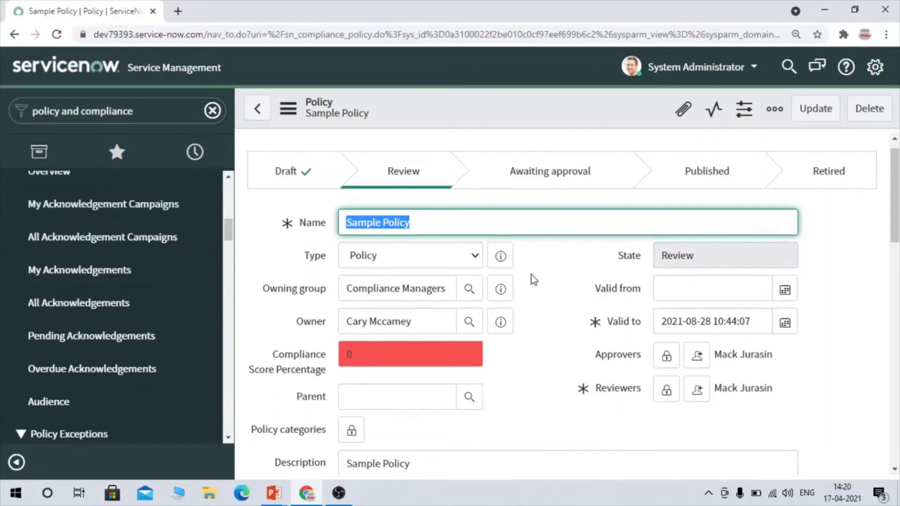
scroll(531, 275, "down", 1)
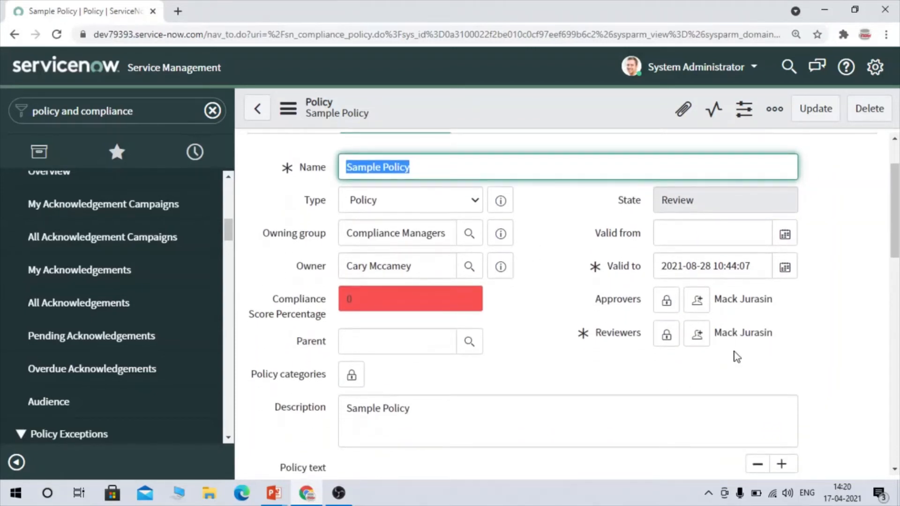
left_click_drag(780, 336, 712, 345)
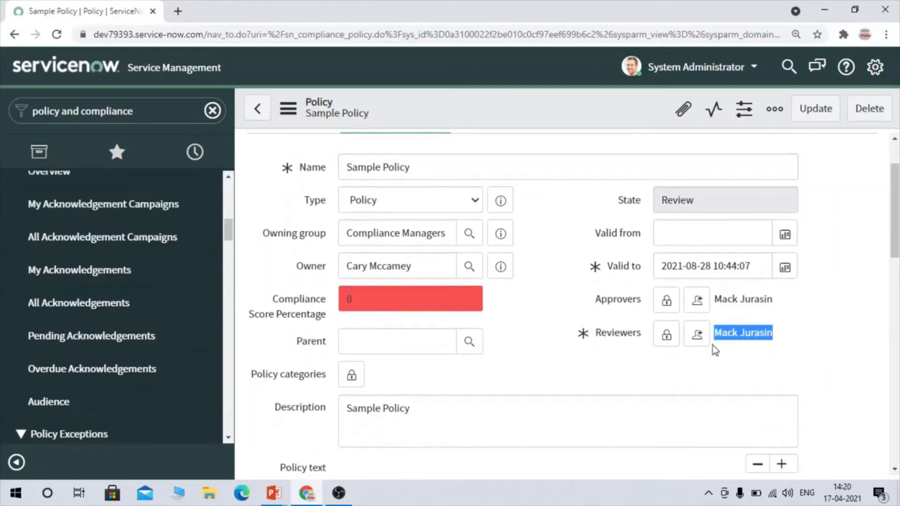
left_click(542, 311)
scroll(542, 312, "up", 2)
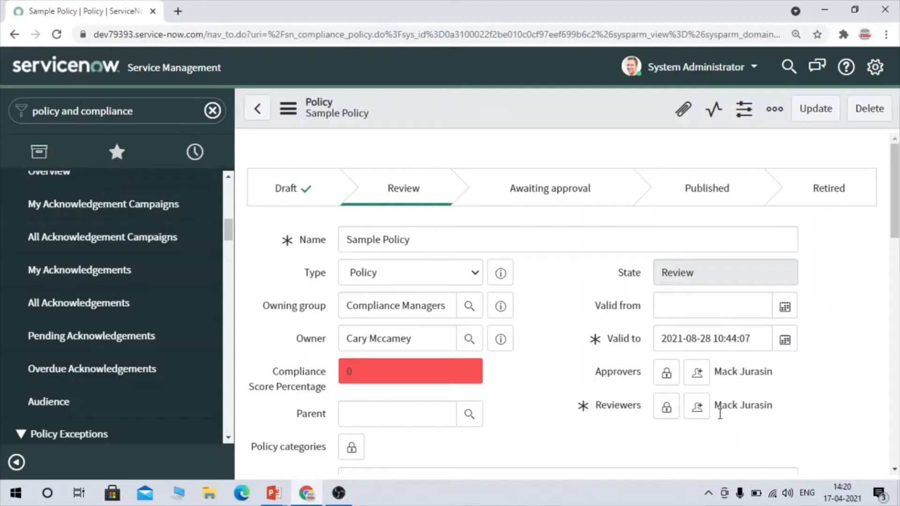
- Copy the reviewer's name from Sample Policy and impersonate that user
double_click(623, 407)
left_click(738, 400)
left_click_drag(745, 406, 718, 407)
key("ctrl+c")
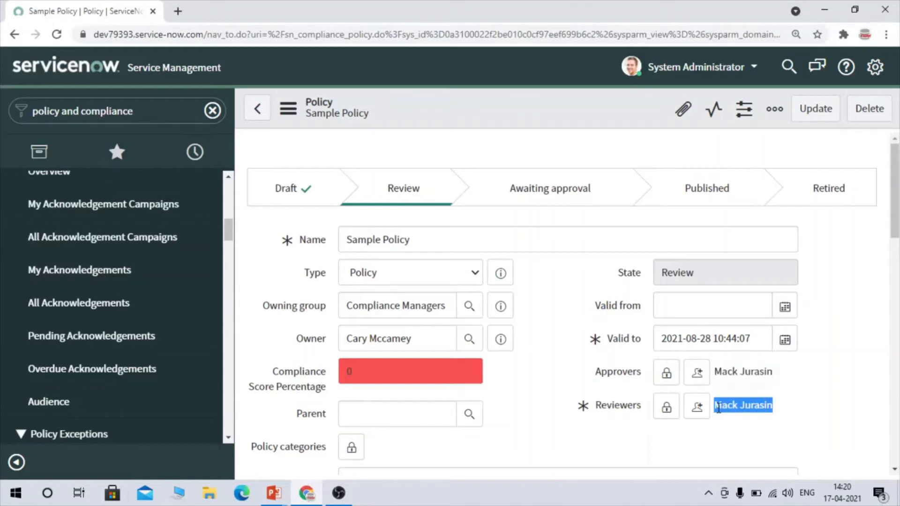
left_click(764, 69)
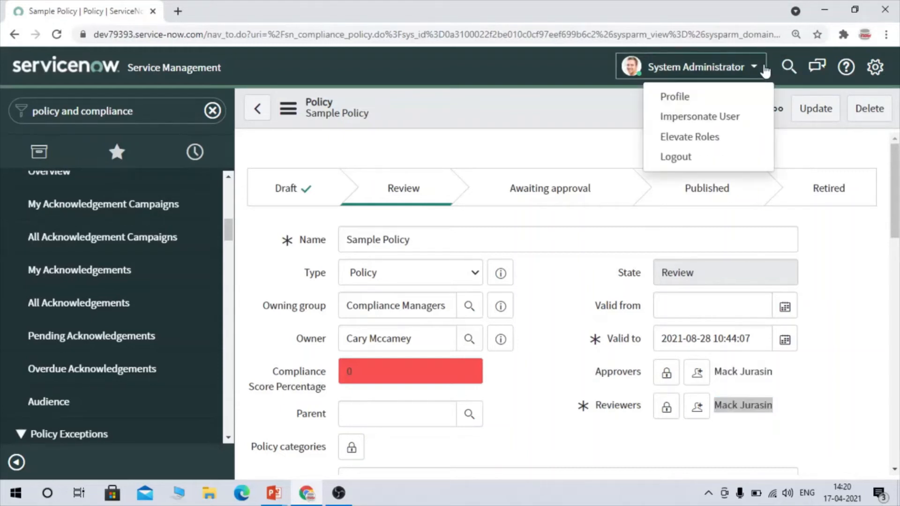
left_click(691, 117)
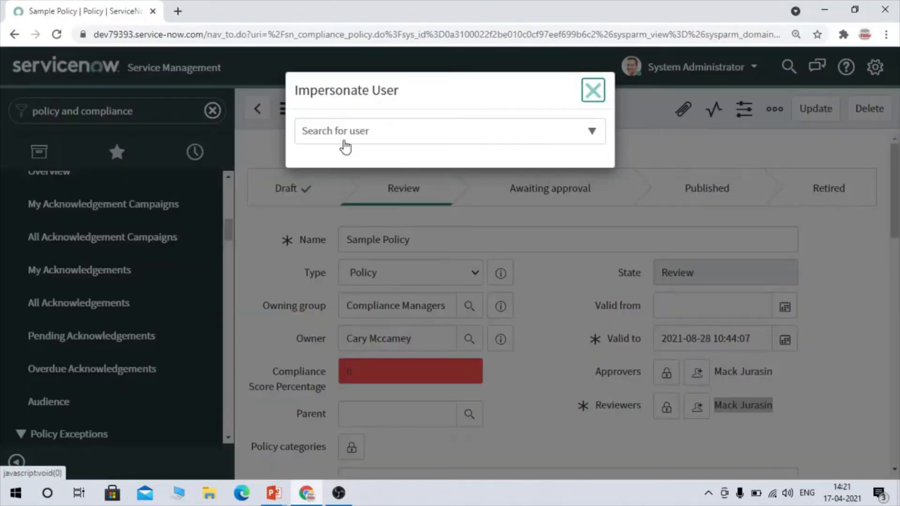
left_click(345, 146)
key("ctrl+v")
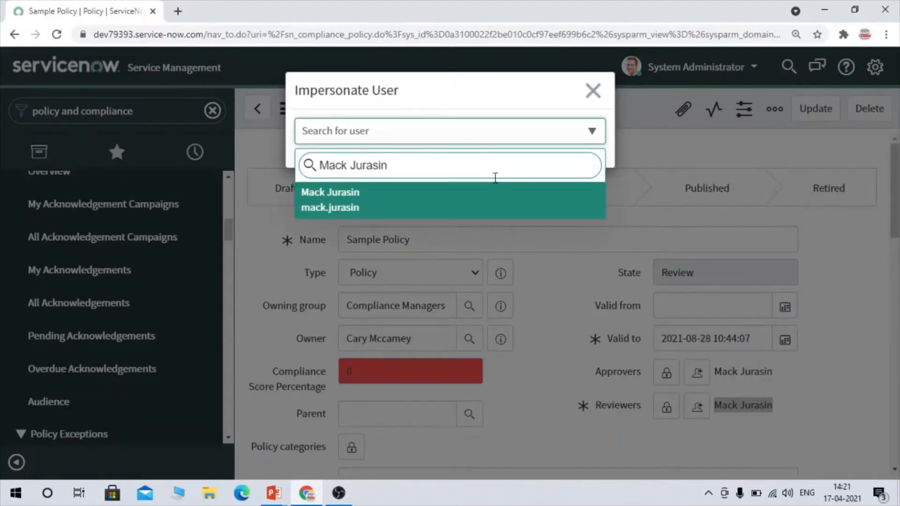
left_click(521, 206)
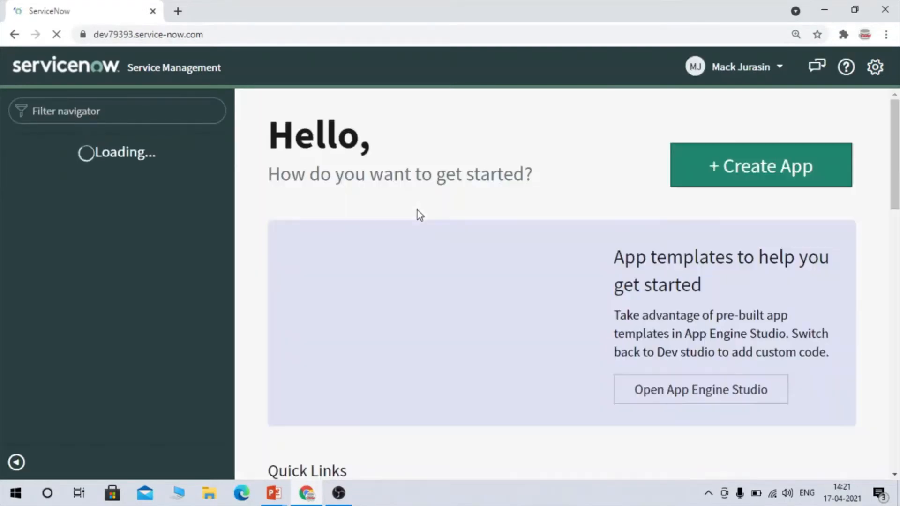
- Filter the navigator for "policies and", list the Policies, and open the Sample Policy record in a new browser tab
left_click(95, 101)
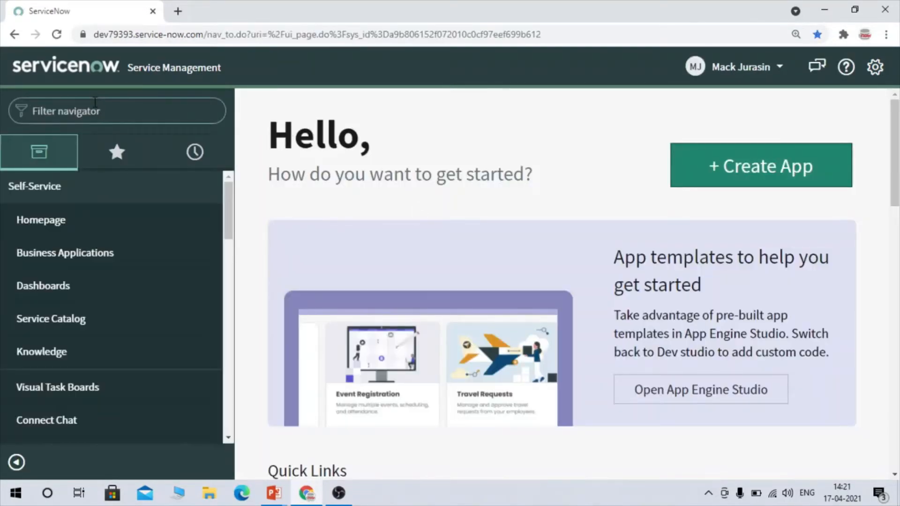
type("policies and")
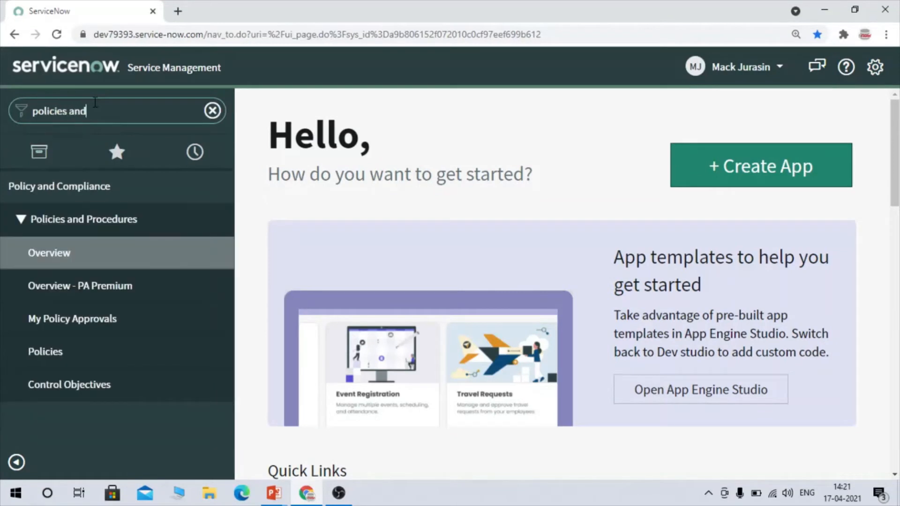
left_click(51, 358)
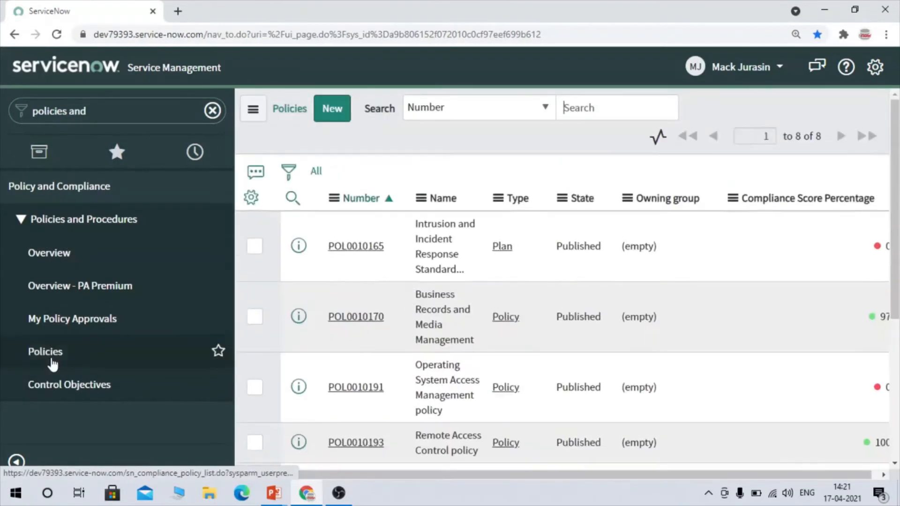
scroll(396, 225, "down", 5)
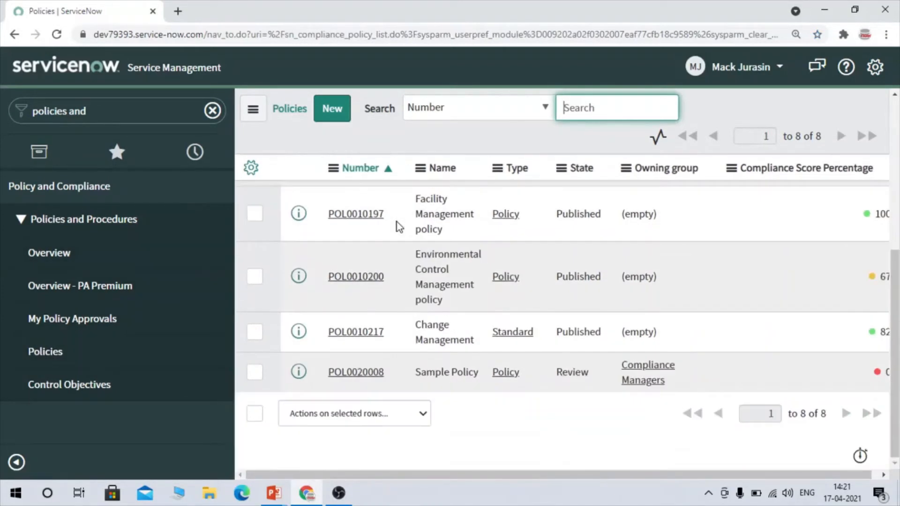
right_click(298, 374)
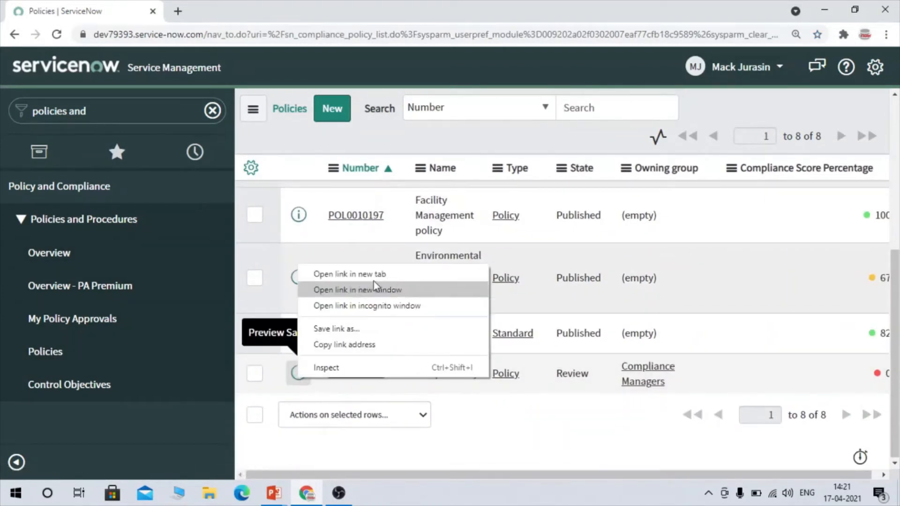
left_click(373, 277)
left_click(271, 7)
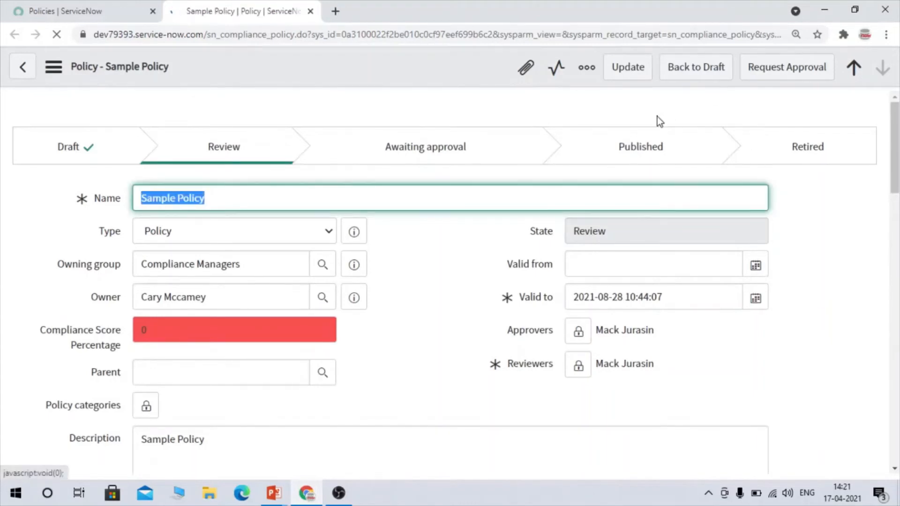
- Examine the Sample Policy form as the reviewer, including the available review actions and the policy fields
left_click(777, 70)
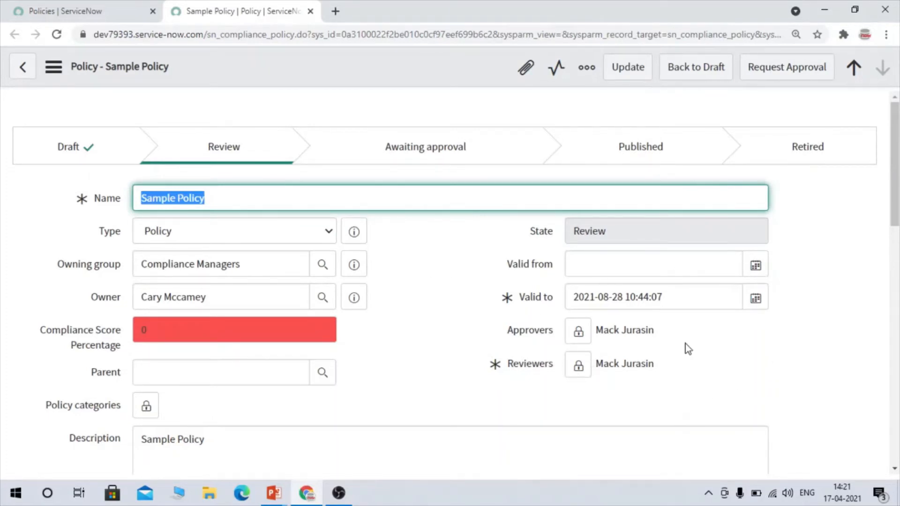
scroll(396, 335, "down", 3)
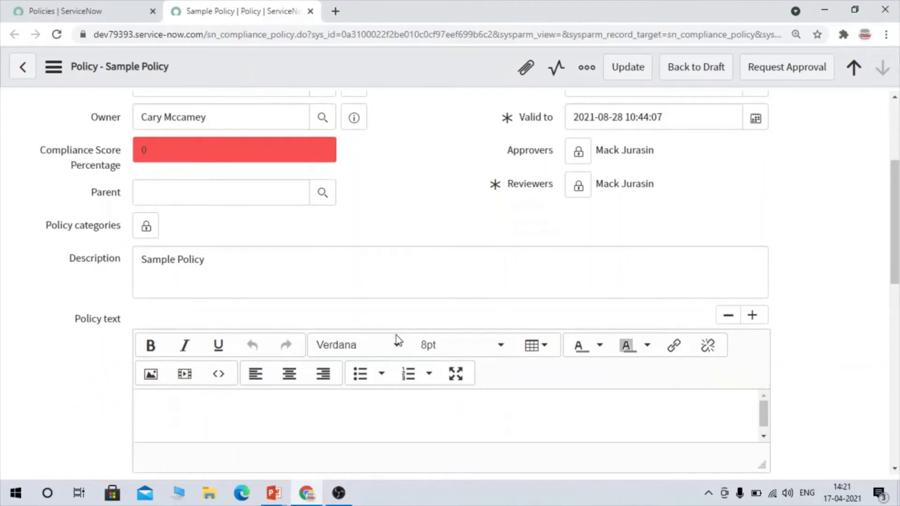
scroll(412, 237, "down", 2)
scroll(412, 237, "up", 5)
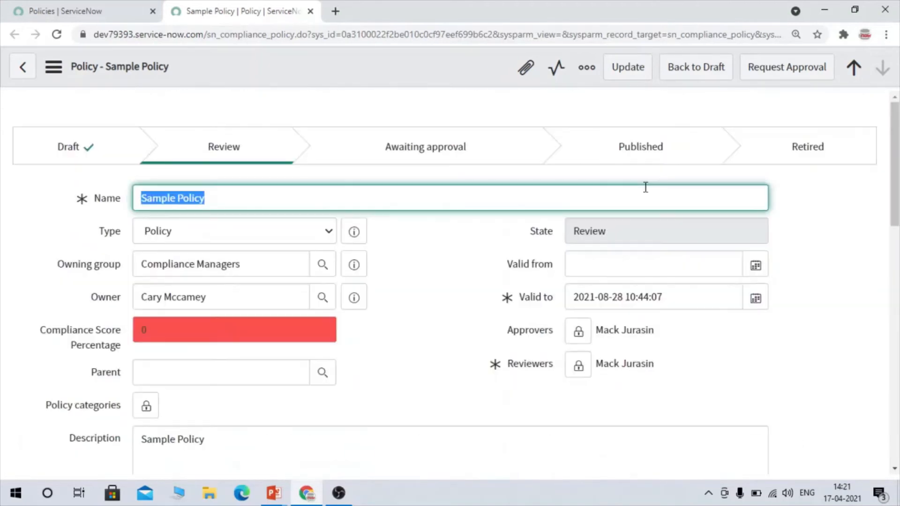
- Request approval for Sample Policy and check its fields and Knowledge Base settings
left_click(799, 77)
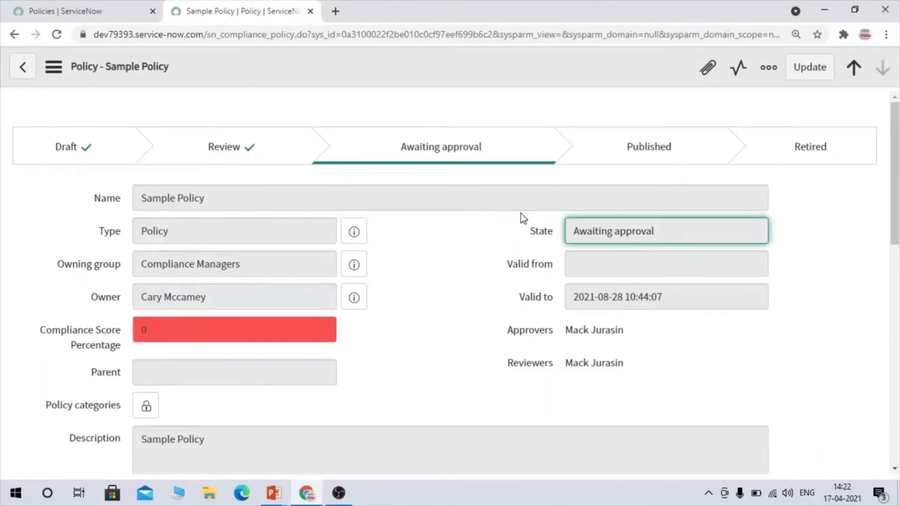
scroll(521, 212, "down", 2)
scroll(521, 212, "up", 2)
scroll(440, 395, "down", 5)
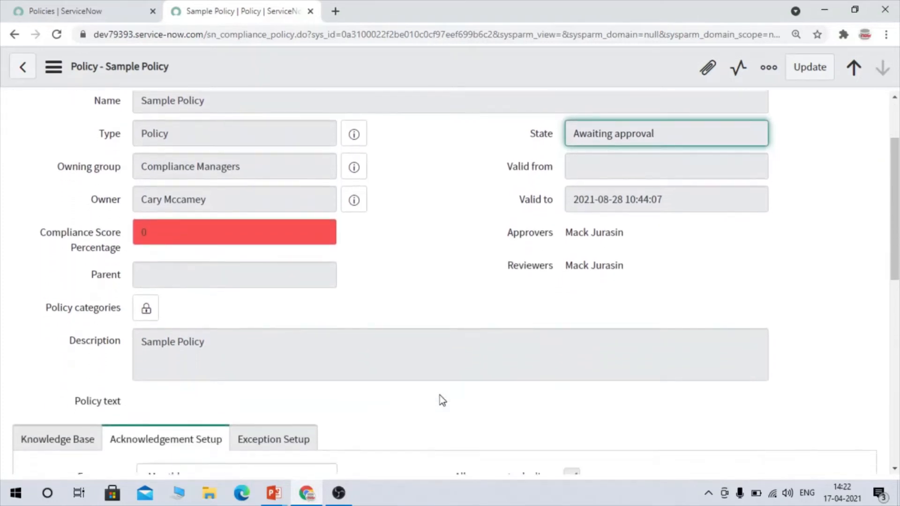
left_click(55, 284)
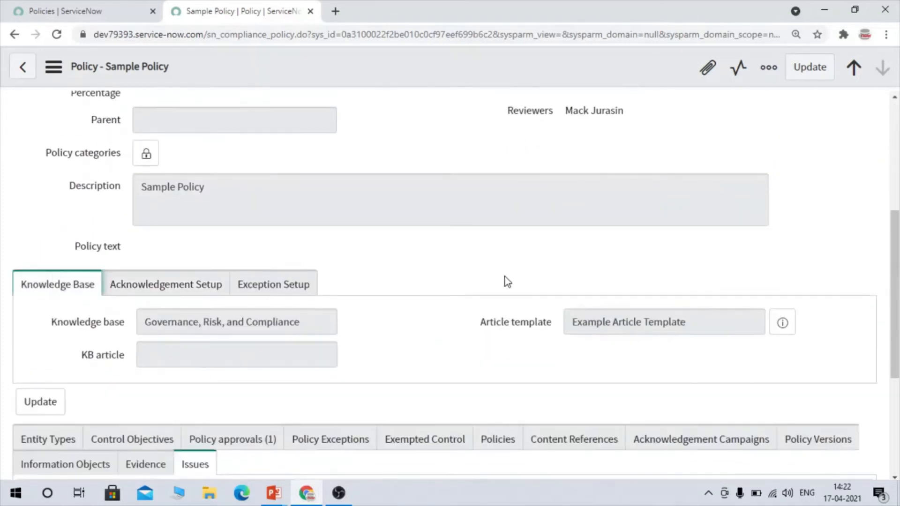
scroll(505, 281, "up", 5)
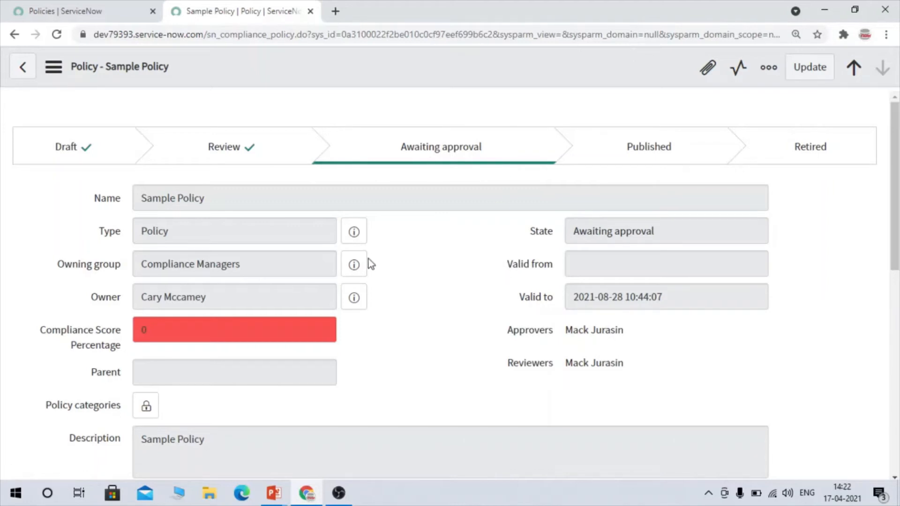
- Reload the Sample Policy record and approve the requested entry in its Policy approvals related list
left_click(57, 34)
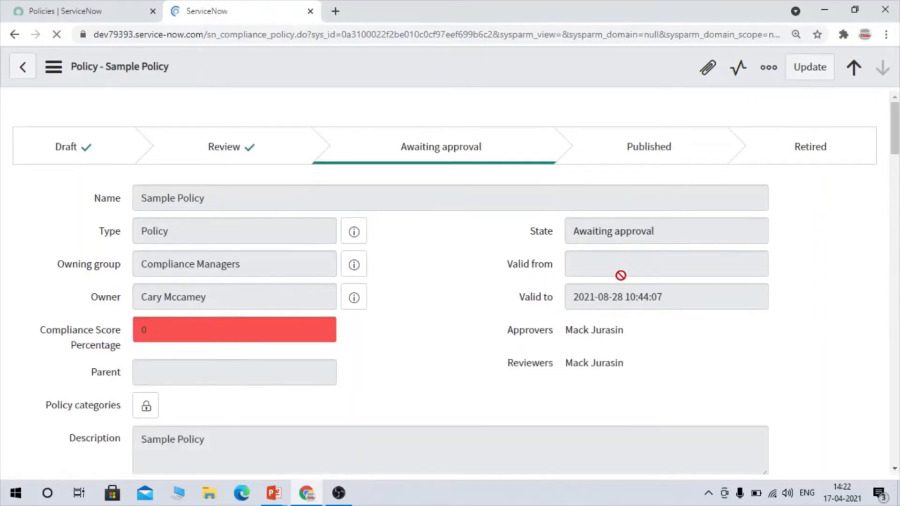
scroll(621, 275, "down", 10)
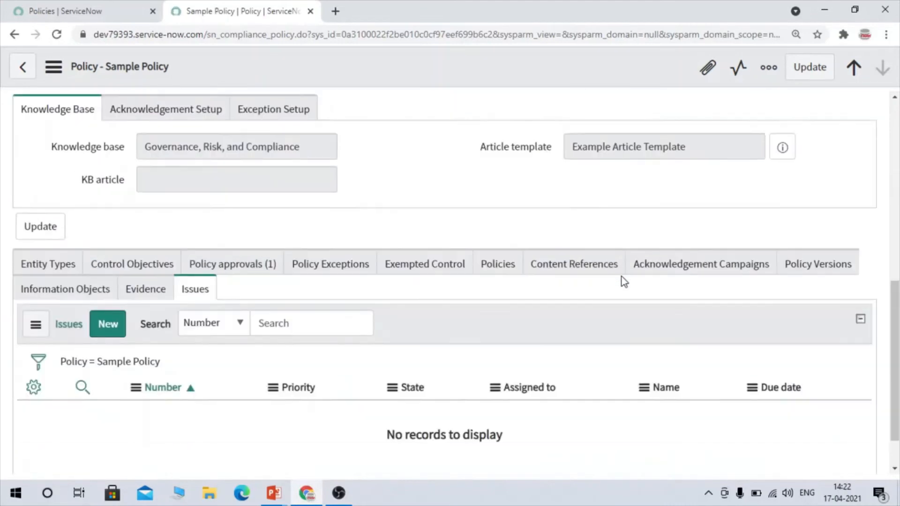
left_click(257, 209)
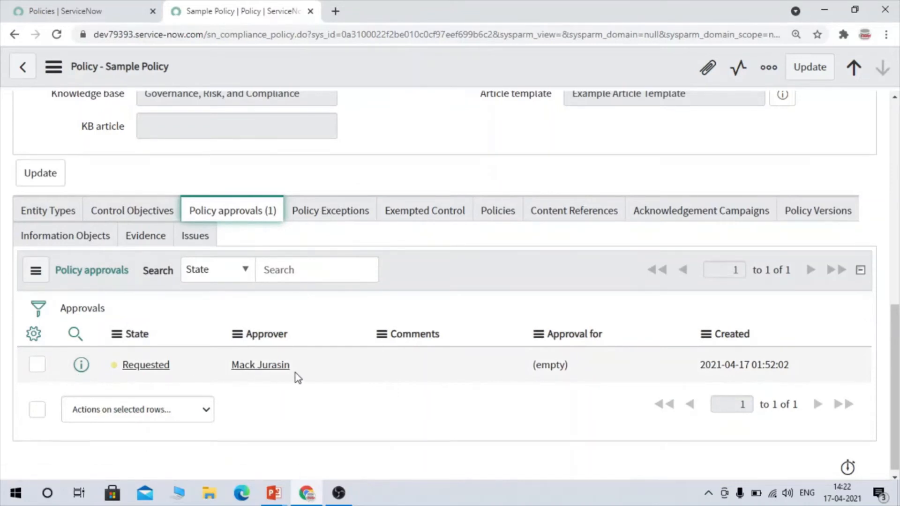
left_click_drag(305, 365, 223, 353)
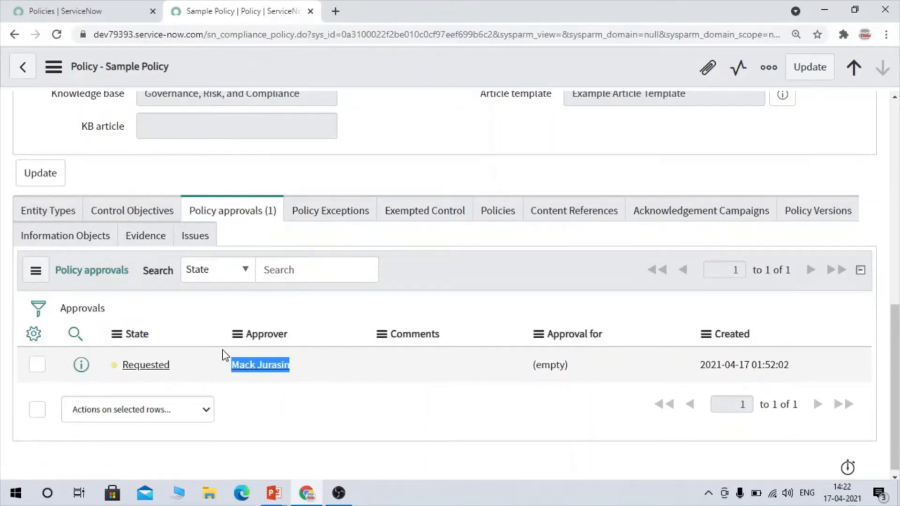
right_click(116, 366)
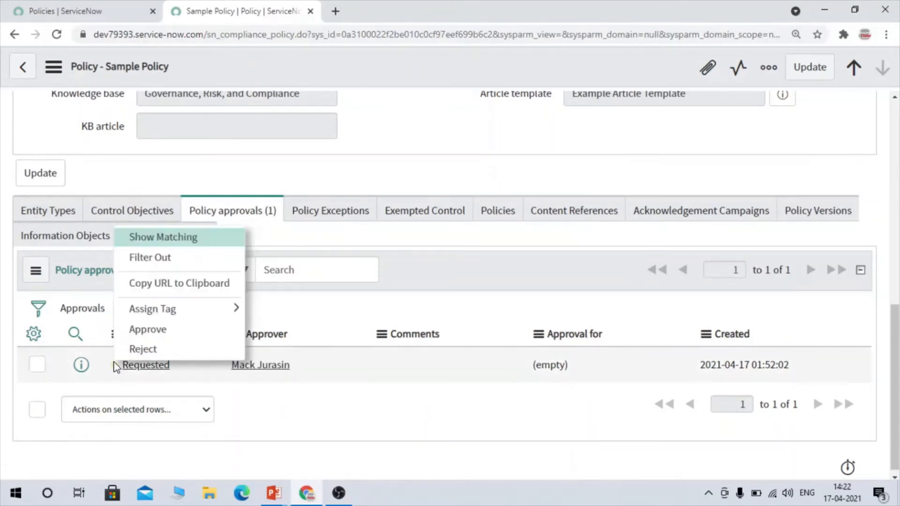
left_click(162, 329)
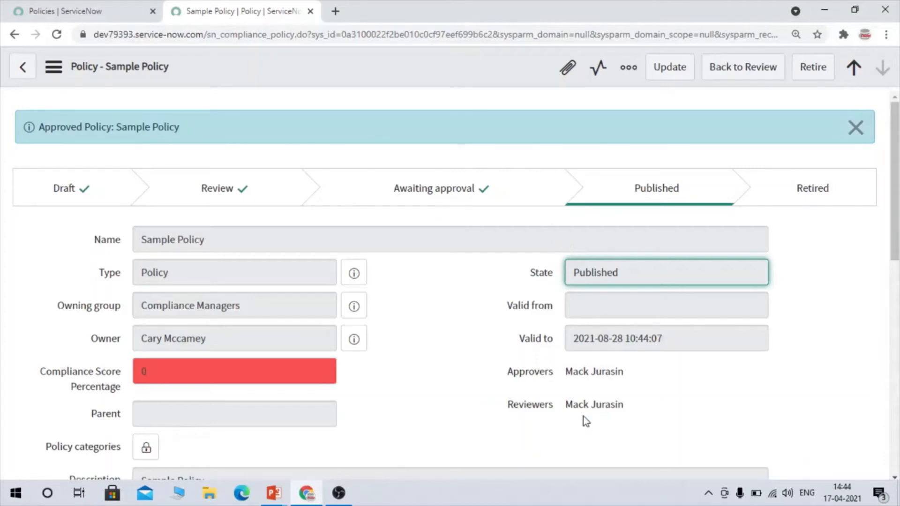
- Review the approved Sample Policy form, including its state, approver fields and KB article
scroll(617, 345, "down", 2)
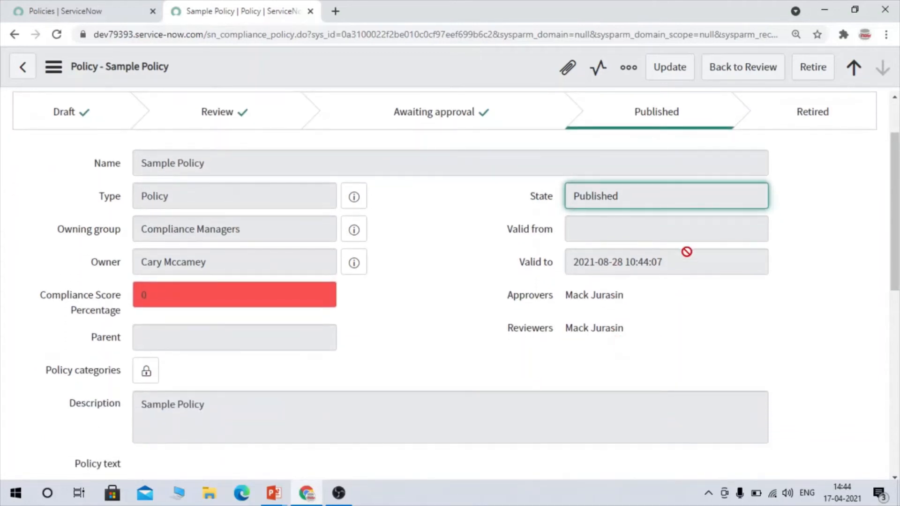
scroll(685, 251, "up", 2)
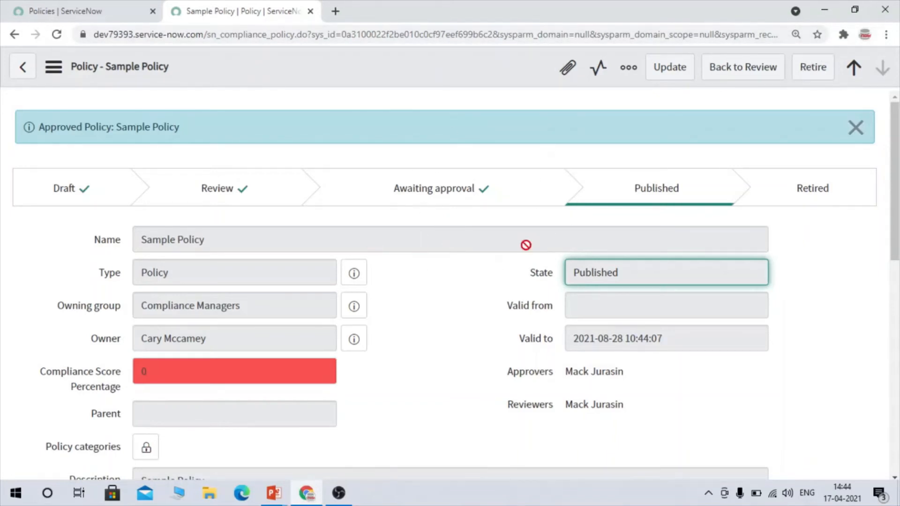
scroll(530, 218, "down", 5)
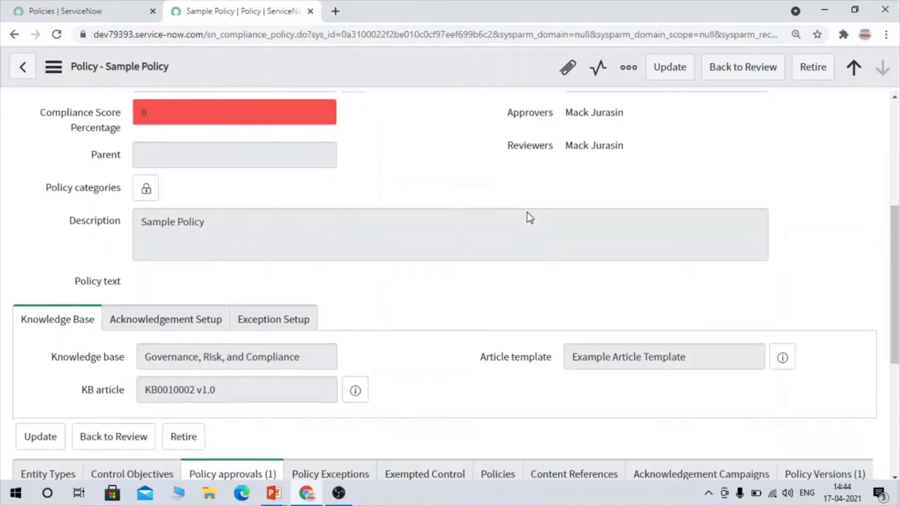
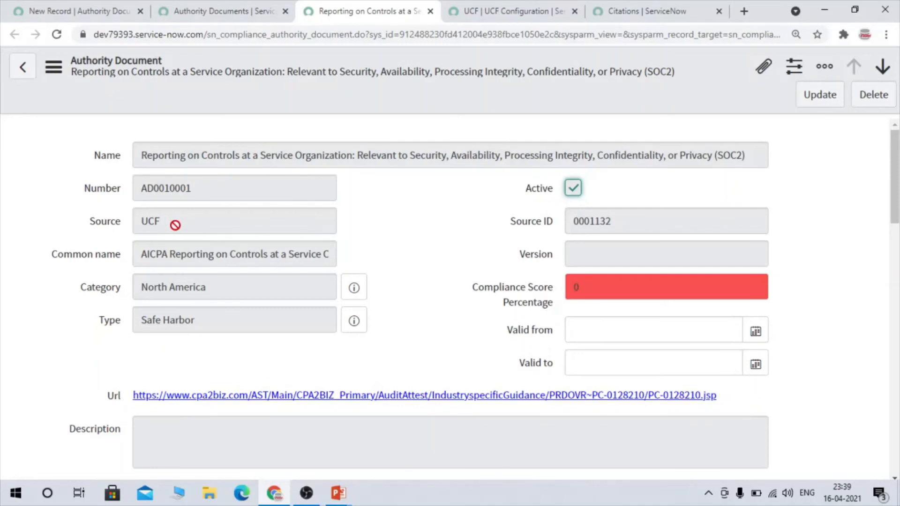
- Examine the SOC2 authority document's Source and other fields, then its Citations related list
left_click_drag(175, 224, 134, 221)
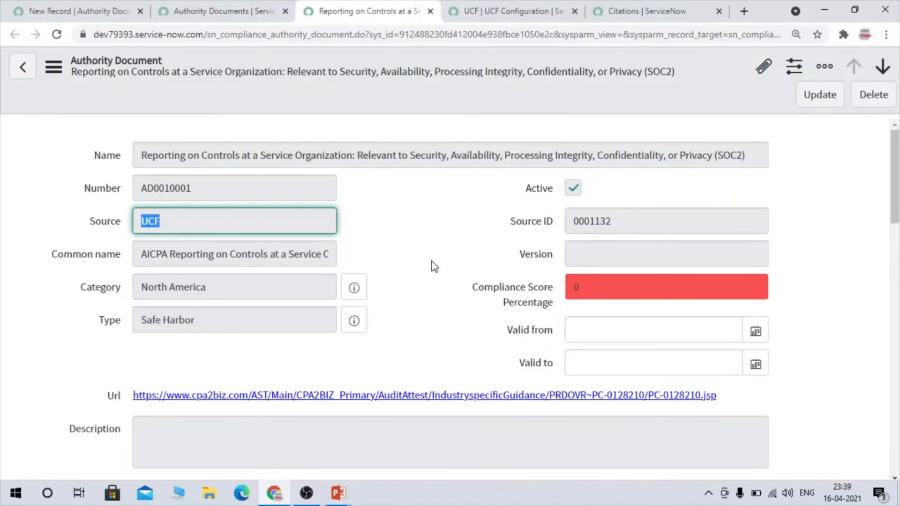
scroll(506, 300, "down", 1)
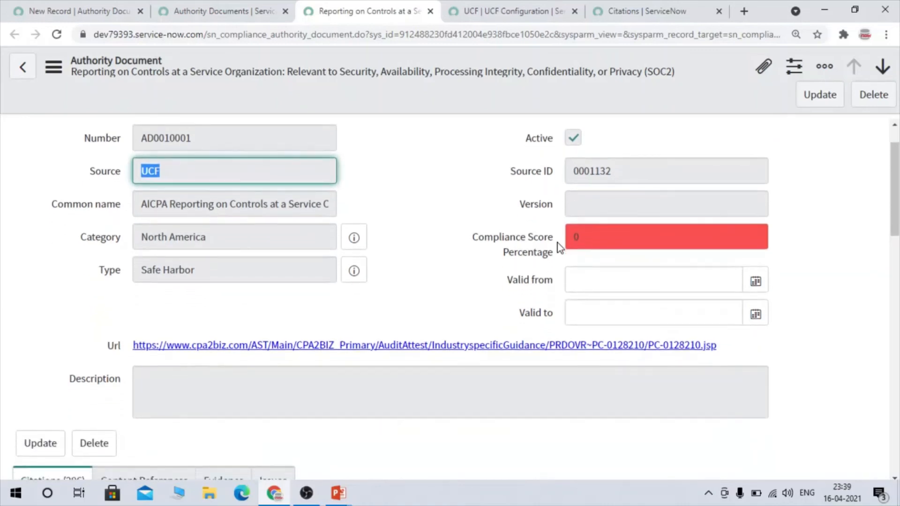
scroll(434, 271, "up", 1)
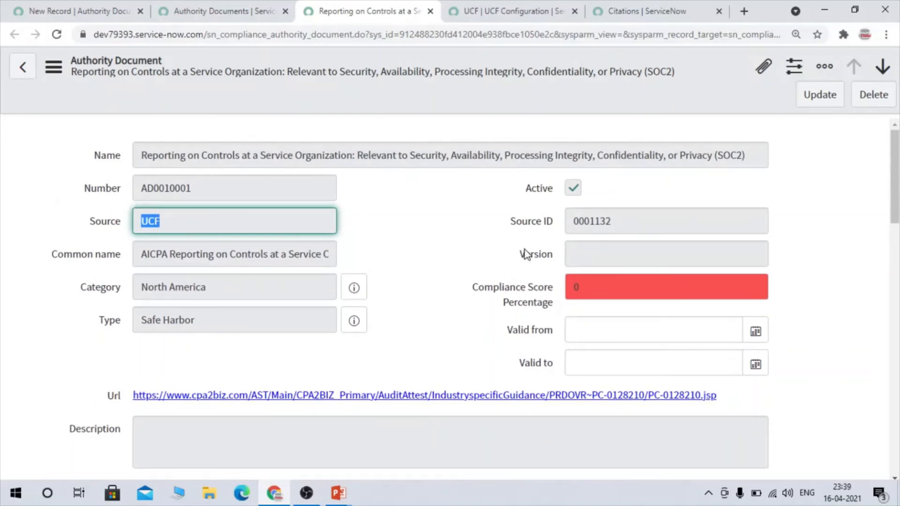
scroll(525, 254, "down", 1)
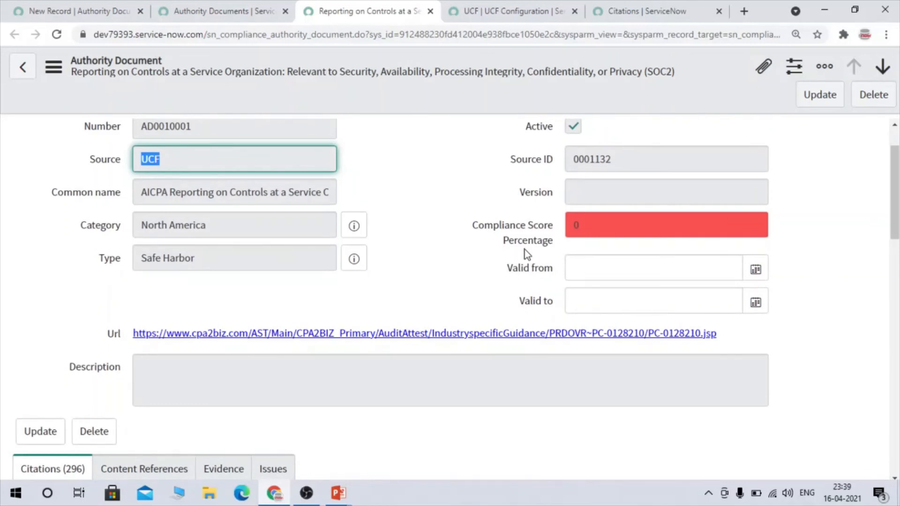
scroll(525, 197, "down", 2)
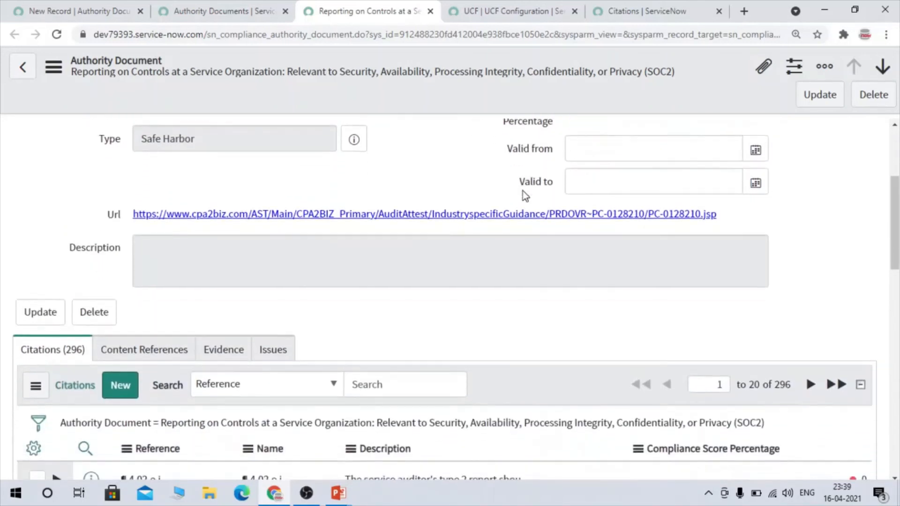
scroll(184, 334, "down", 3)
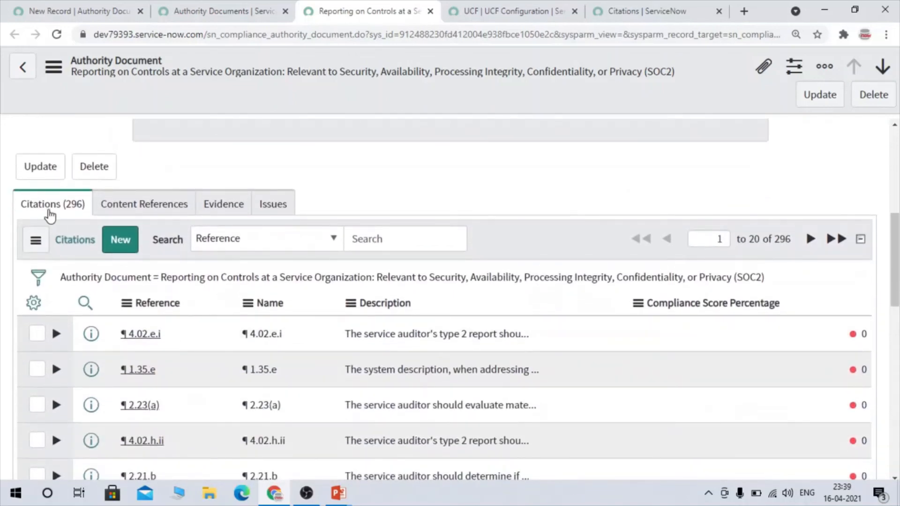
- Name the new authority document record "Sample Authority doc"
left_click(213, 11)
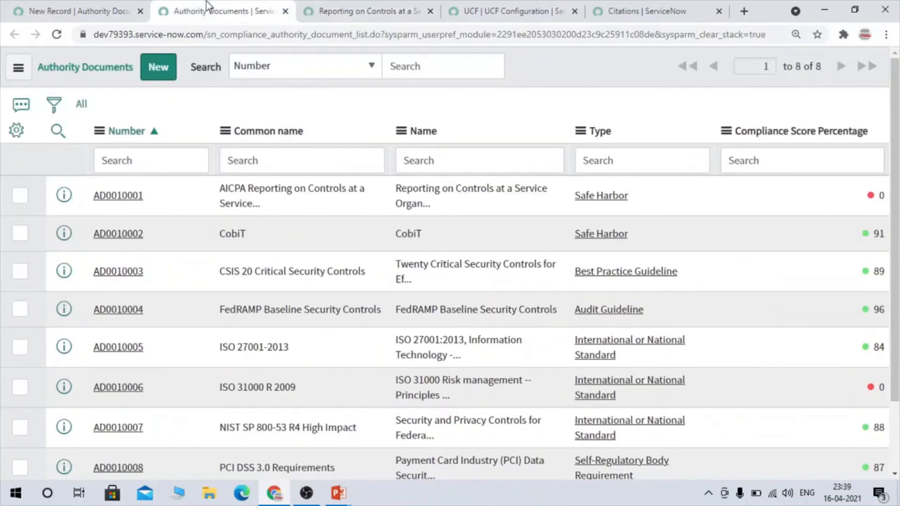
left_click(80, 11)
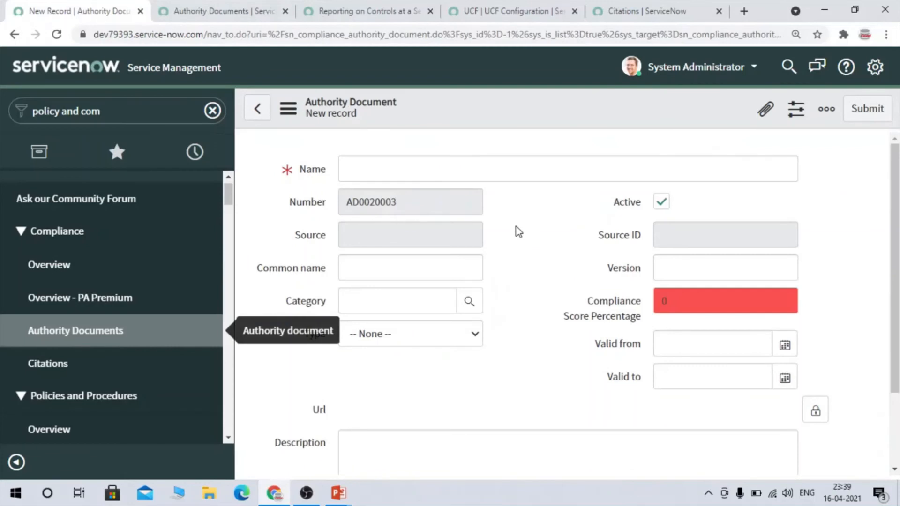
left_click(442, 177)
type("Sam")
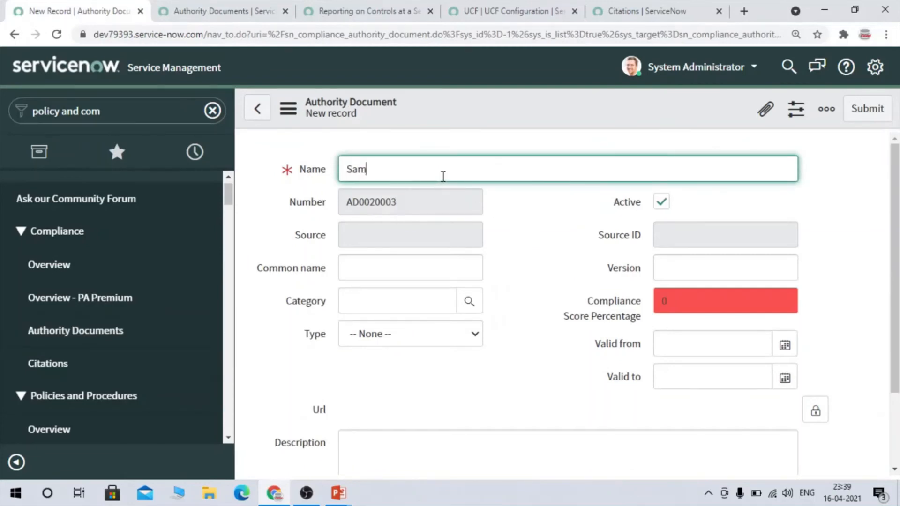
type("ple")
key("BackSpace")
type("le Auho")
key("BackSpace")
key("BackSpace")
type("thoir")
key("BackSpace")
type("rity")
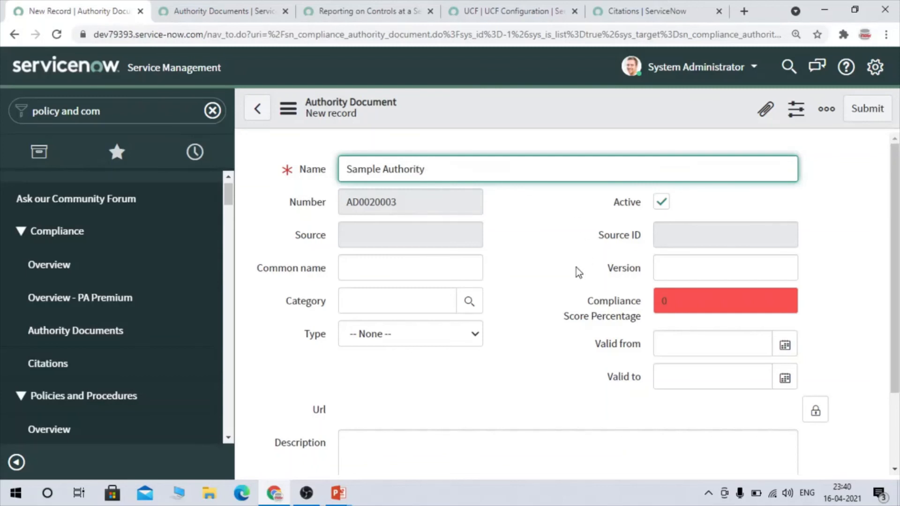
type(" dov")
key("BackSpace")
type("c")
- Compare the new record's number, source, common name and category fields with those of the SOC2 authority document
double_click(408, 201)
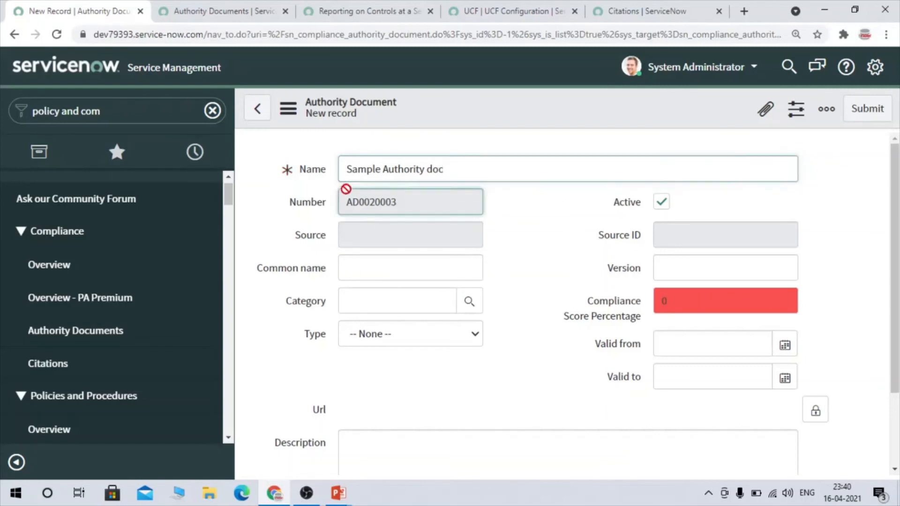
left_click(362, 247)
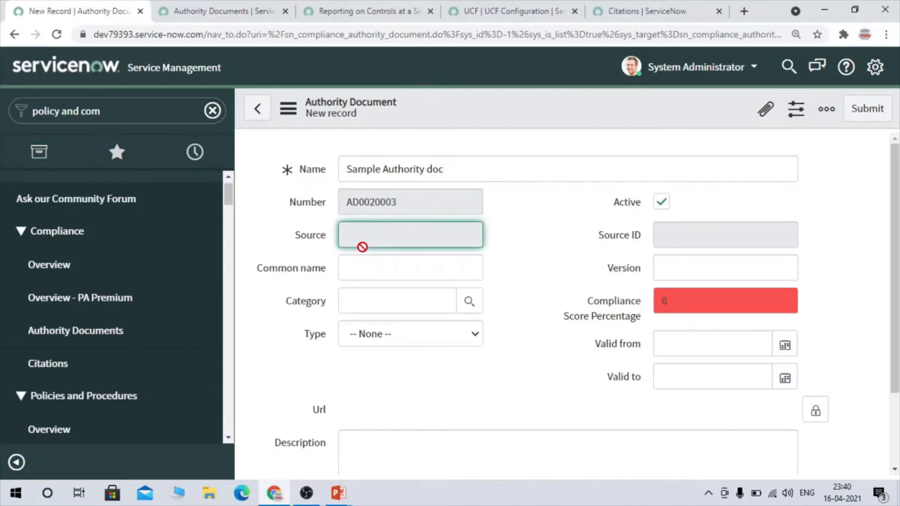
left_click(409, 4)
scroll(224, 151, "up", 10)
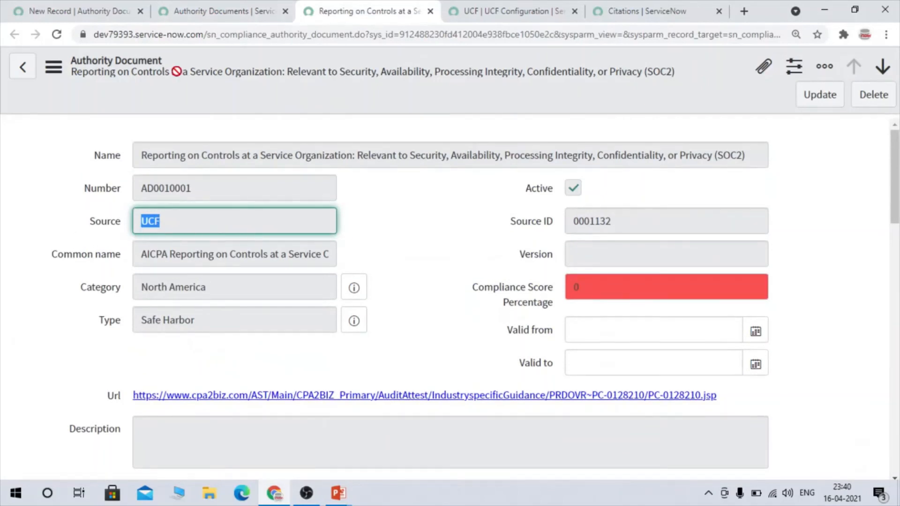
left_click(88, 2)
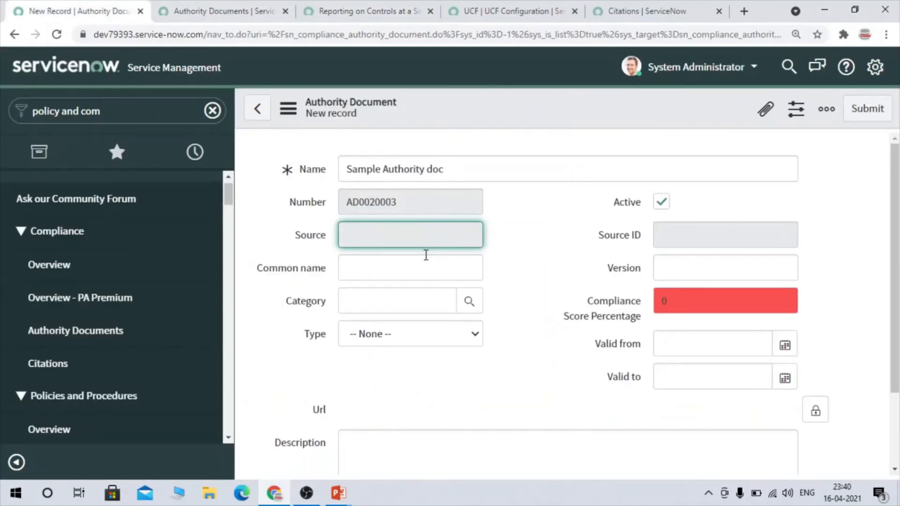
left_click(370, 292)
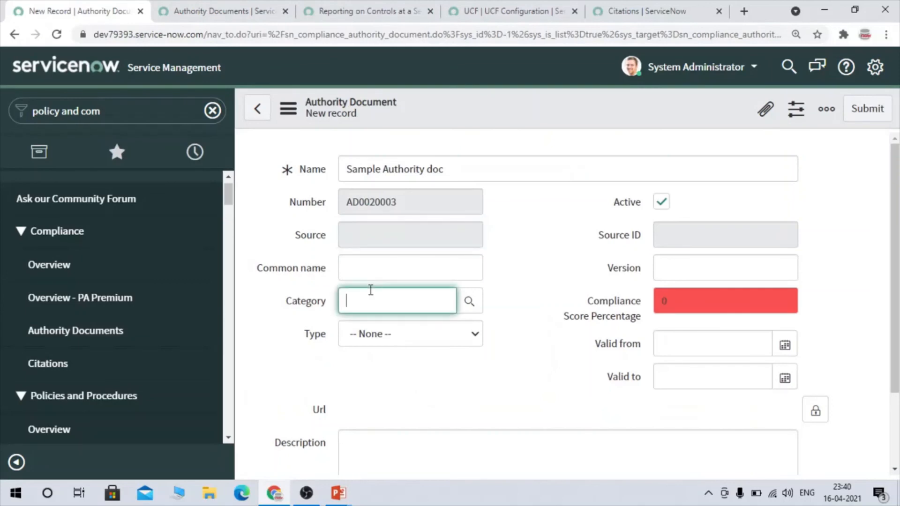
left_click(362, 252)
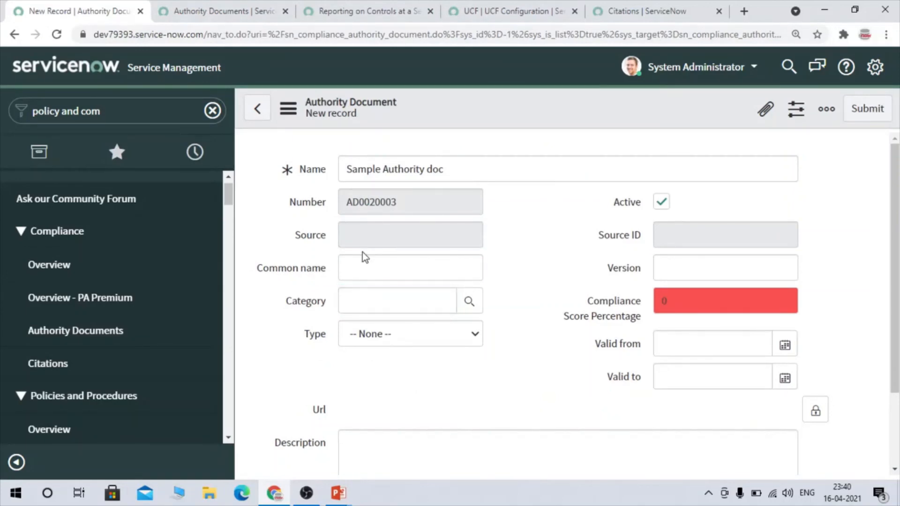
left_click(259, 5)
left_click(337, 7)
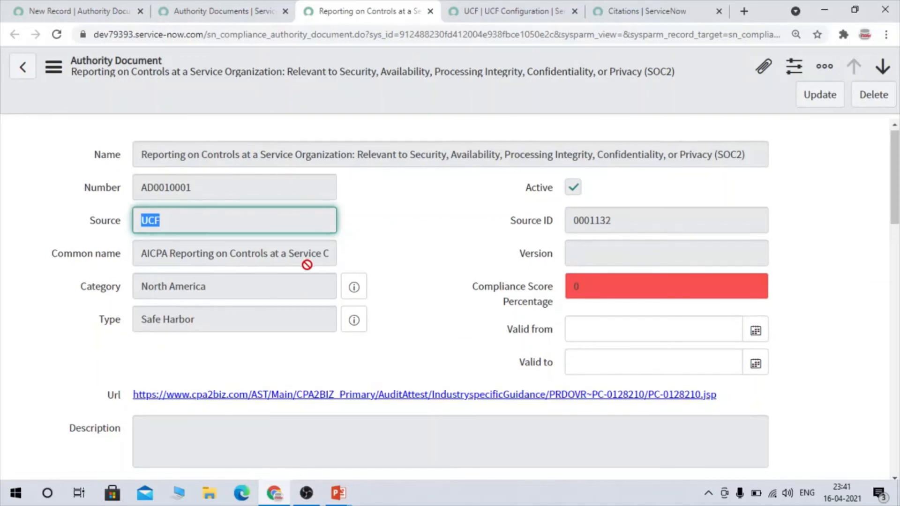
scroll(307, 265, "down", 1)
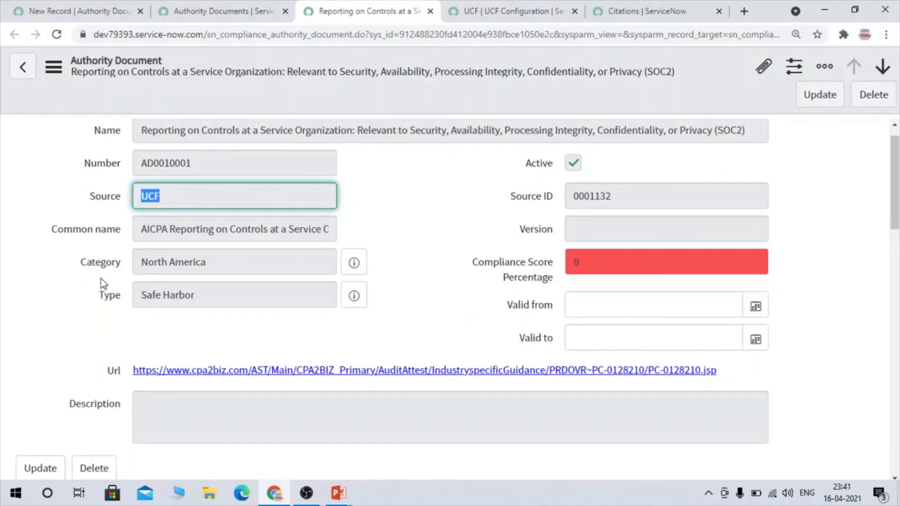
- Set the category of the new Sample Authority doc record to Asia using the GRC Choices lookup
left_click(73, 10)
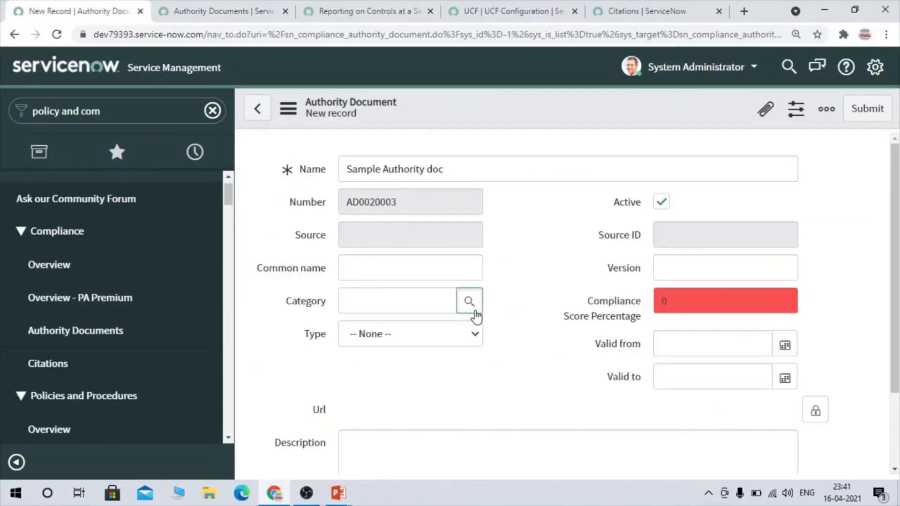
left_click(473, 312)
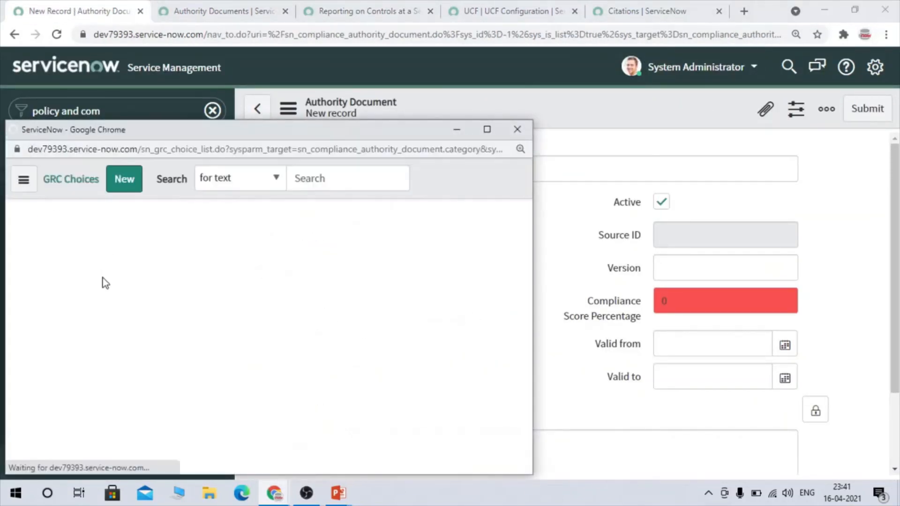
left_click(96, 356)
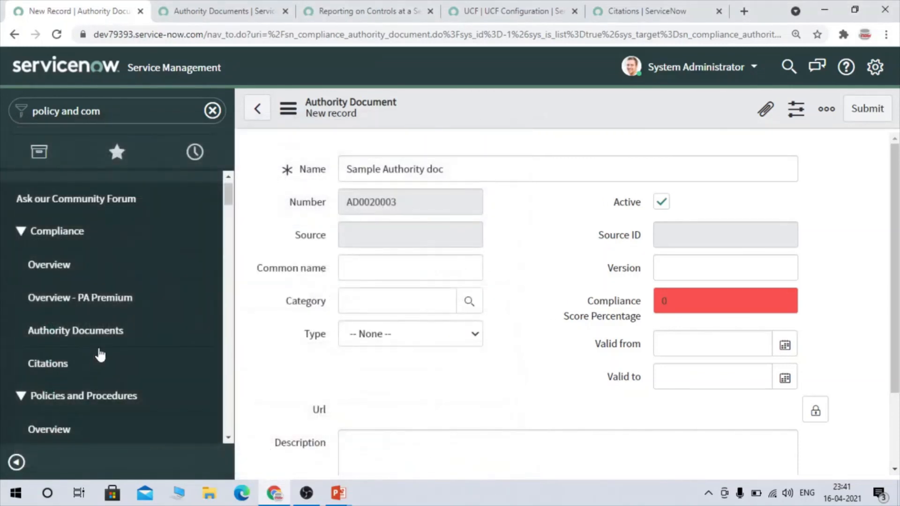
- Set the authority document's type to Contractual Obligation
left_click(400, 336)
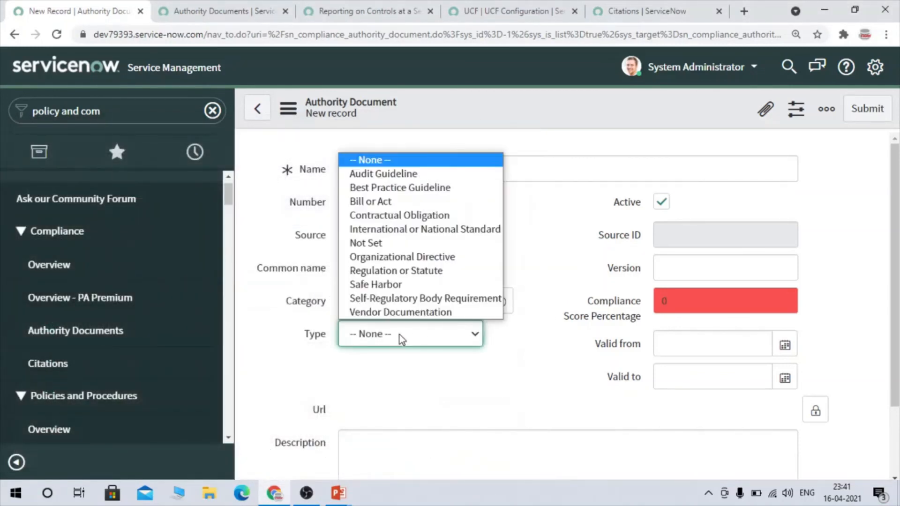
key("Down")
key("Down")
key("Down")
key("Down")
key("Down")
key("Down")
key("Down")
key("Down")
key("Down")
key("Down")
key("Down")
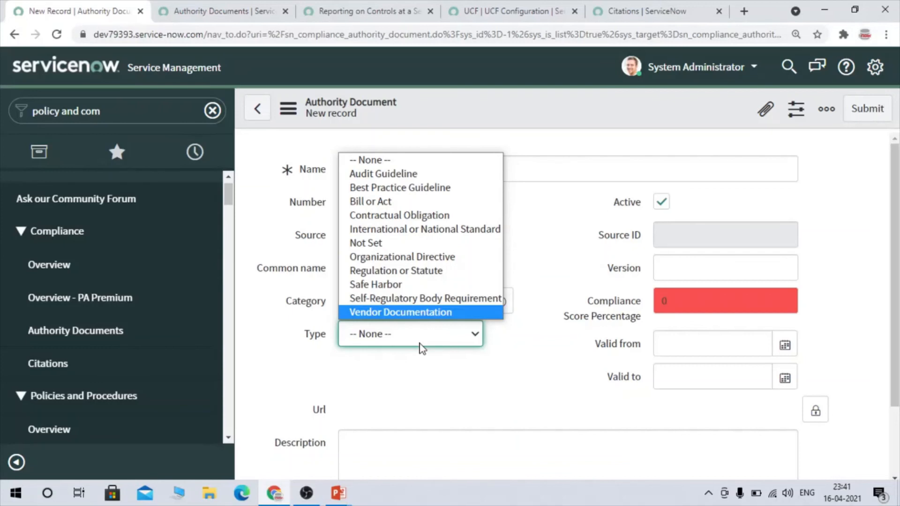
left_click(433, 217)
right_click(508, 350)
left_click(508, 349)
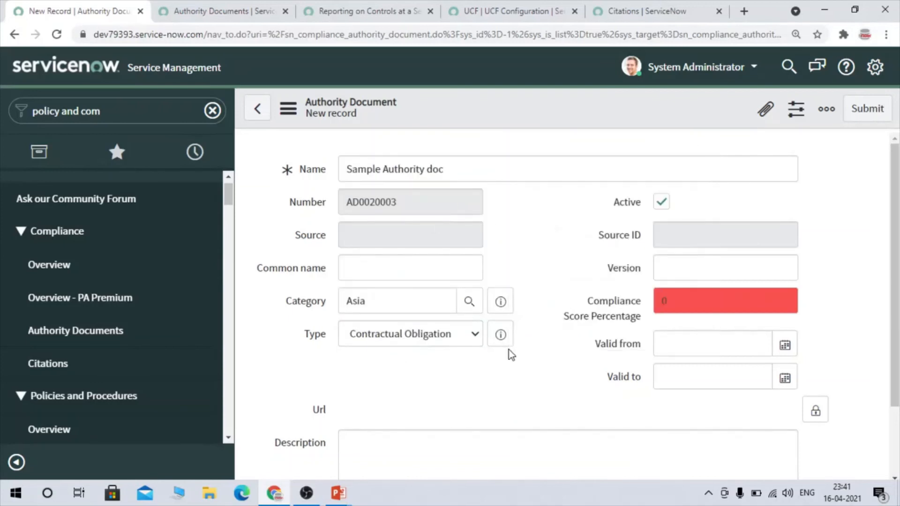
double_click(508, 350)
- Enter the description "Sample Authority" and save the authority document while staying on its form
scroll(666, 389, "down", 2)
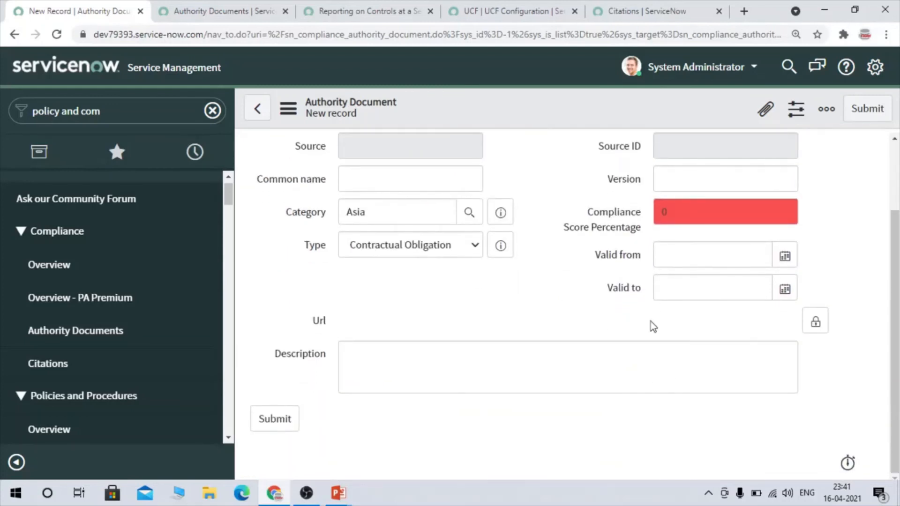
left_click(461, 349)
type("Sa")
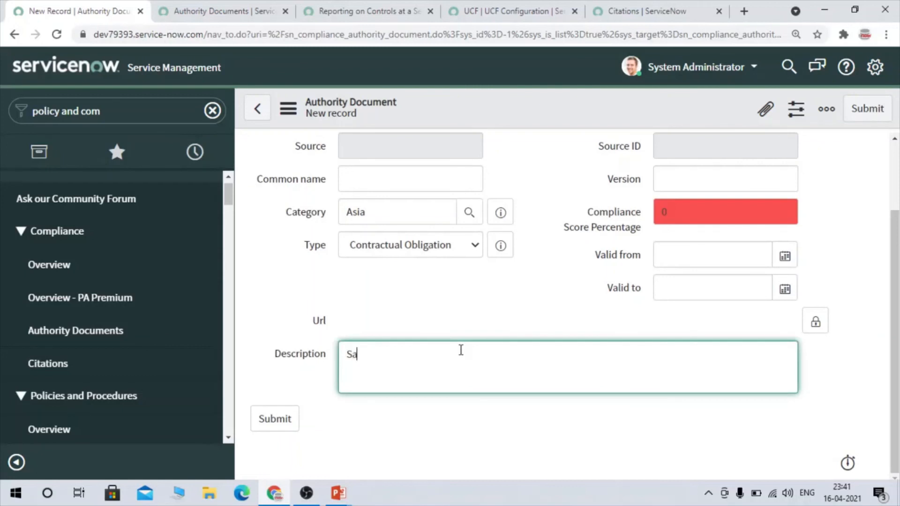
type("mple Authority")
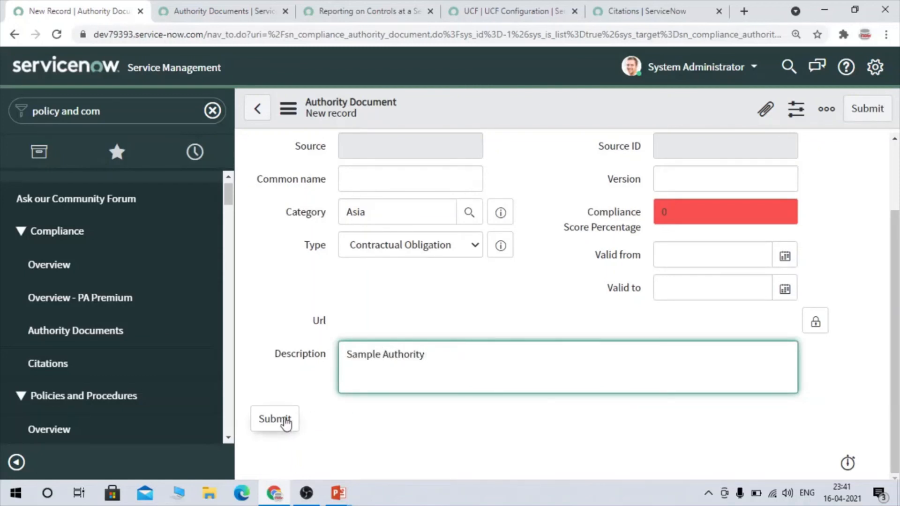
right_click(541, 100)
left_click(577, 113)
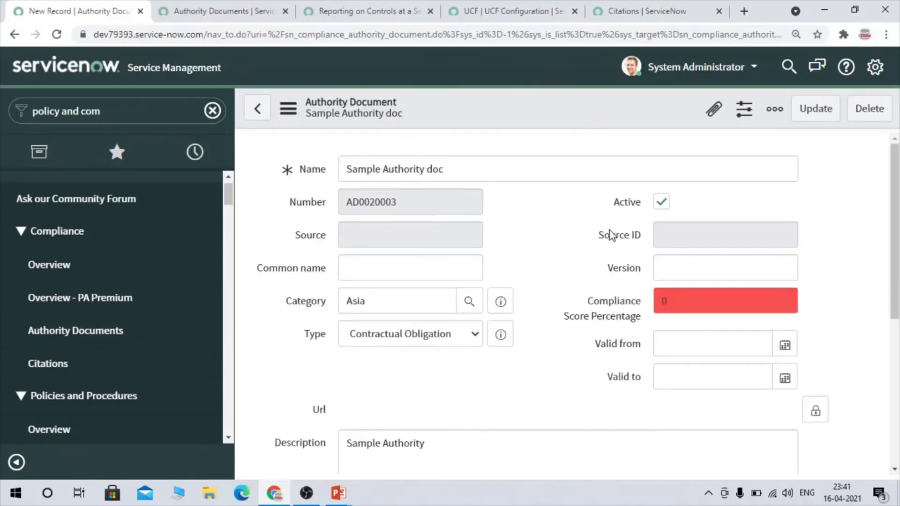
- Examine the Content References, Evidence, Issues and Citations related lists of Sample Authority doc
scroll(611, 244, "down", 6)
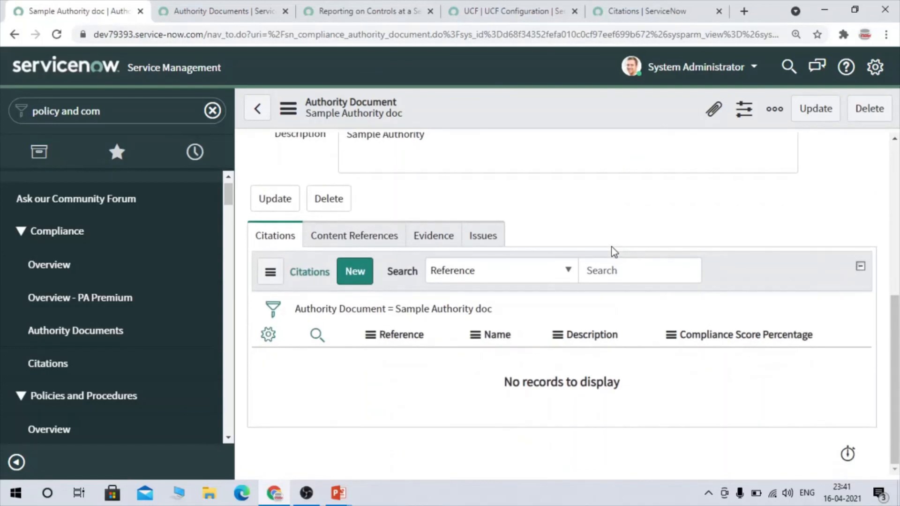
left_click(342, 242)
left_click(432, 245)
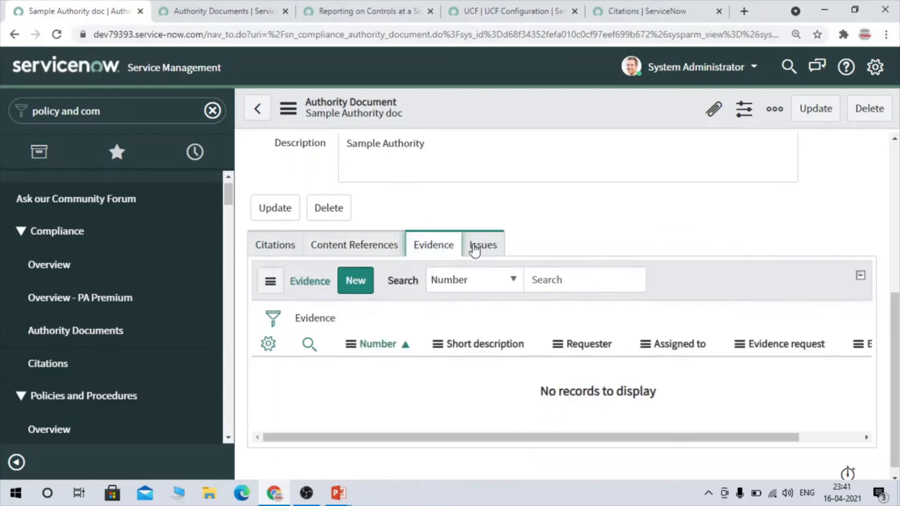
left_click(475, 250)
left_click(281, 244)
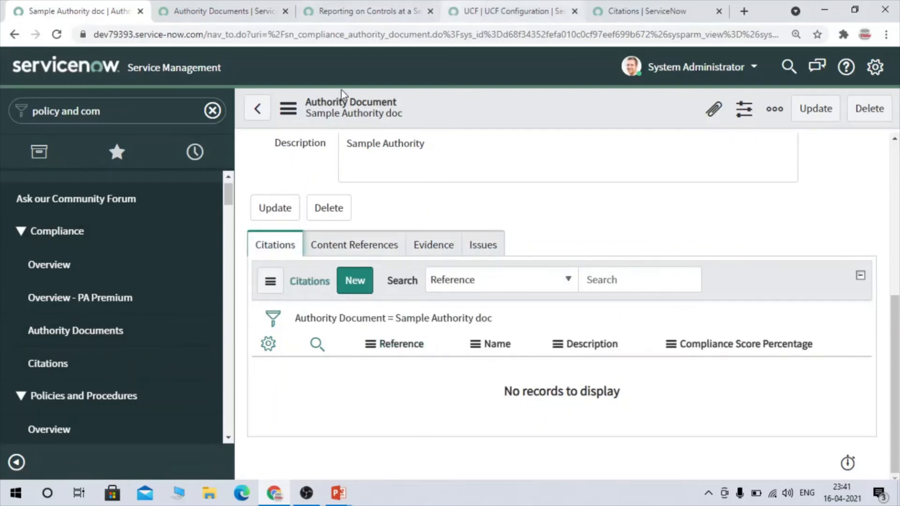
- Open the Citations list in a separate browser tab and close the leftover UCF, SOC2 and Authority Documents tabs
middle_click(45, 363)
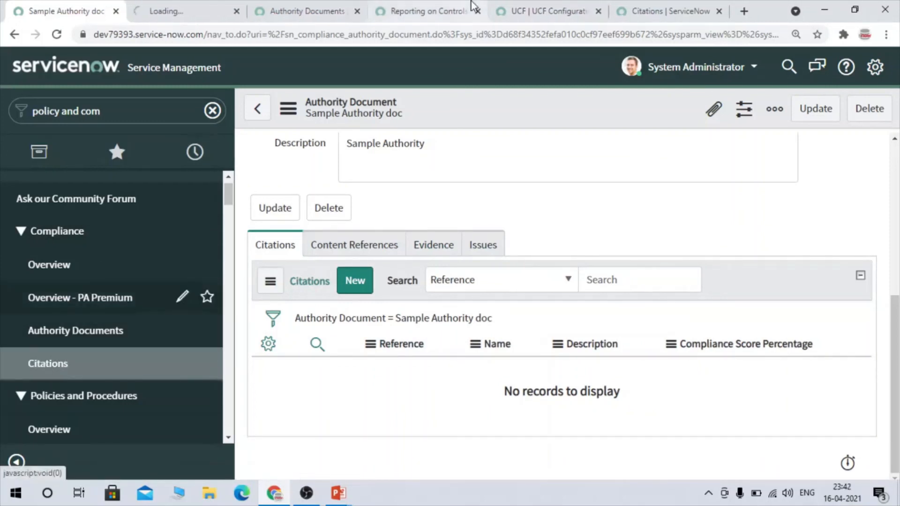
left_click(719, 11)
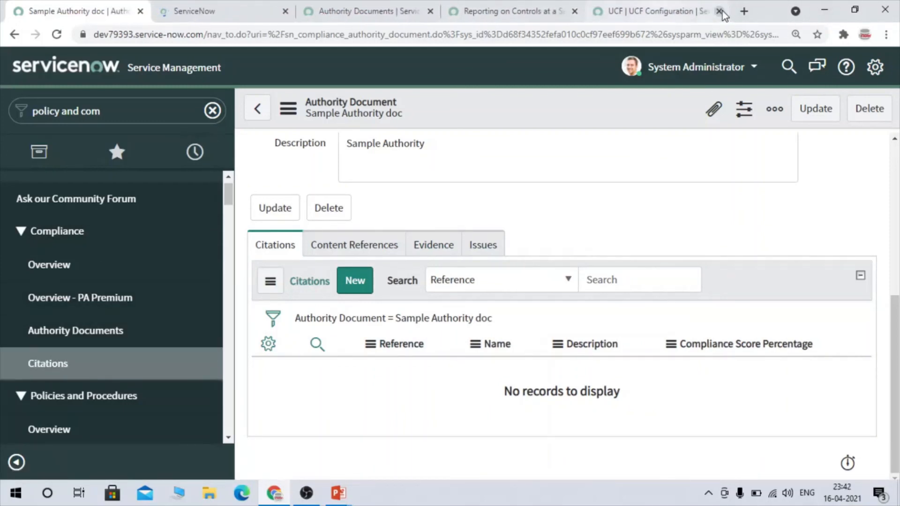
left_click(720, 11)
left_click(625, 13)
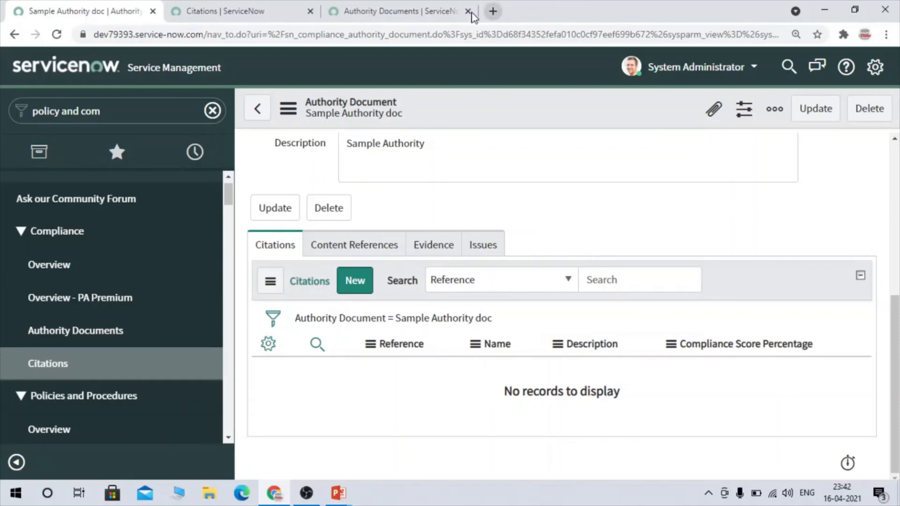
left_click(468, 11)
left_click(277, 3)
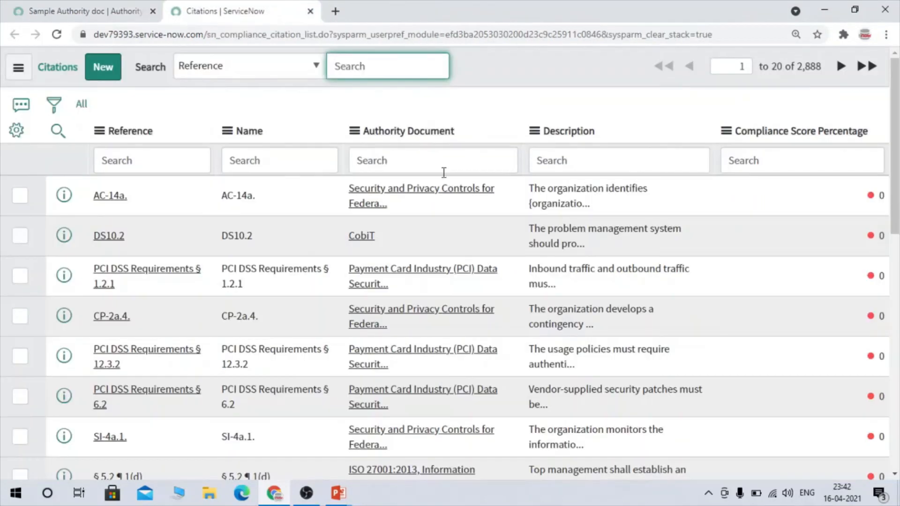
- Open a new citation form from the Citations list in a separate browser tab
right_click(64, 195)
key("Escape")
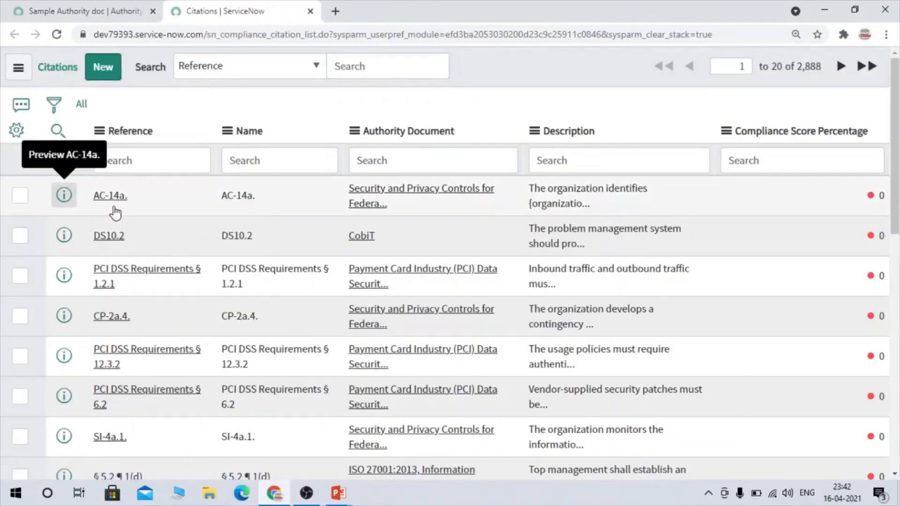
middle_click(103, 66)
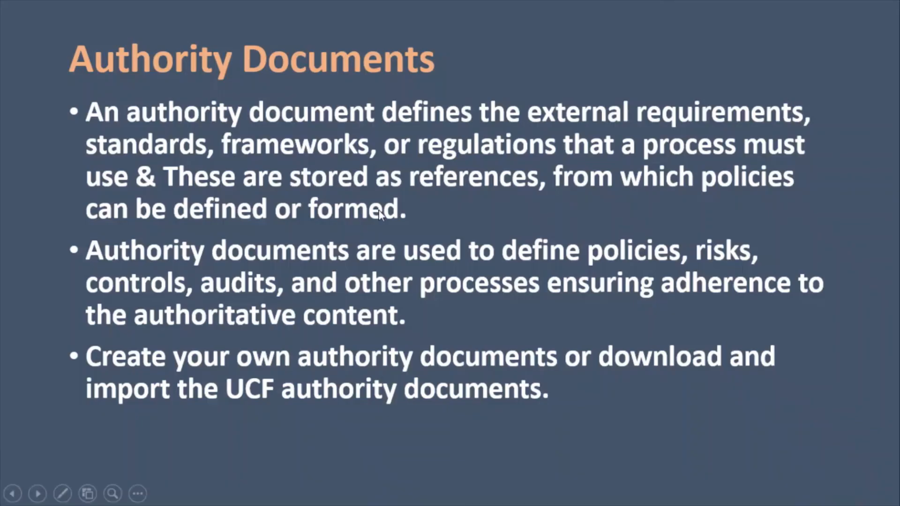
key("Right")
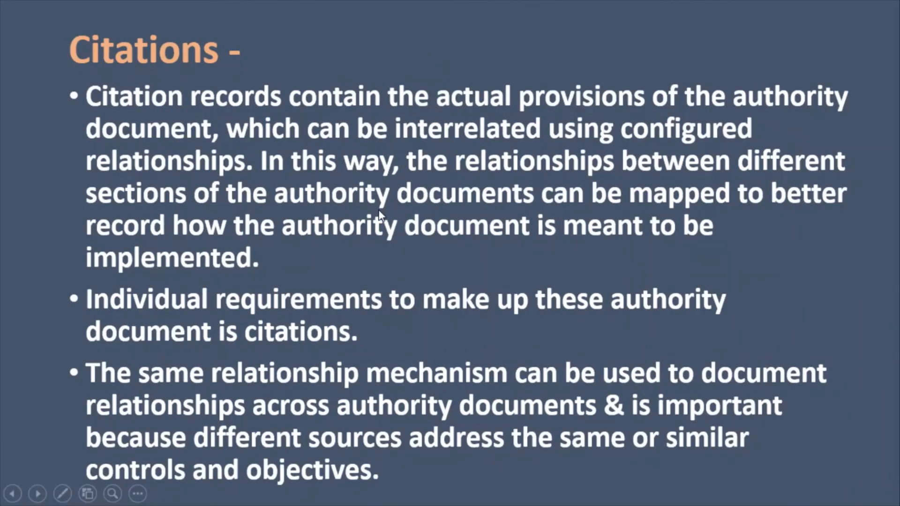